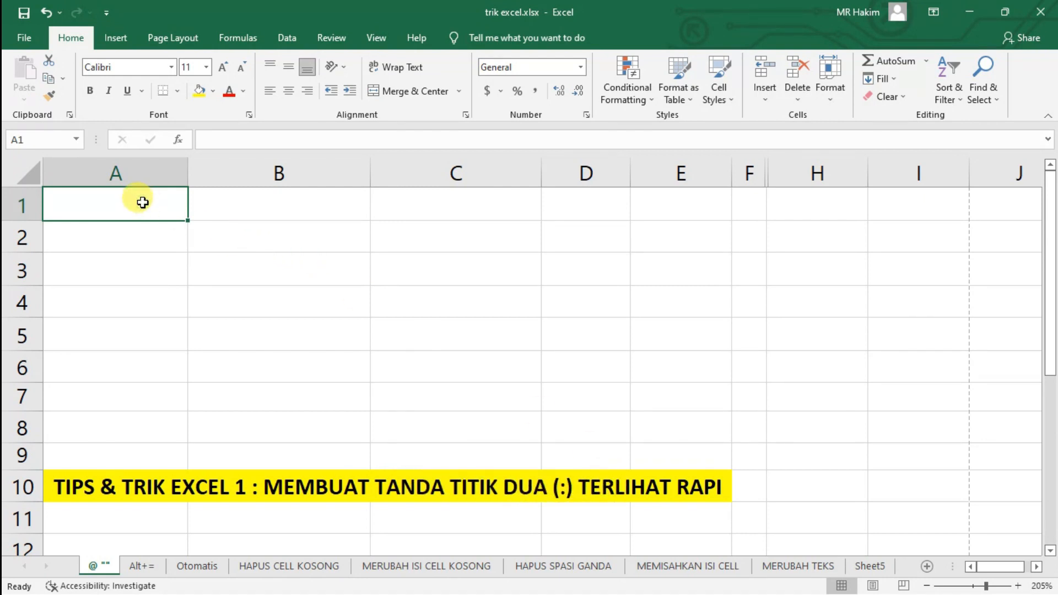
- Enter the label "Nama :" in cell A1 and the person's name in B1
text(N)
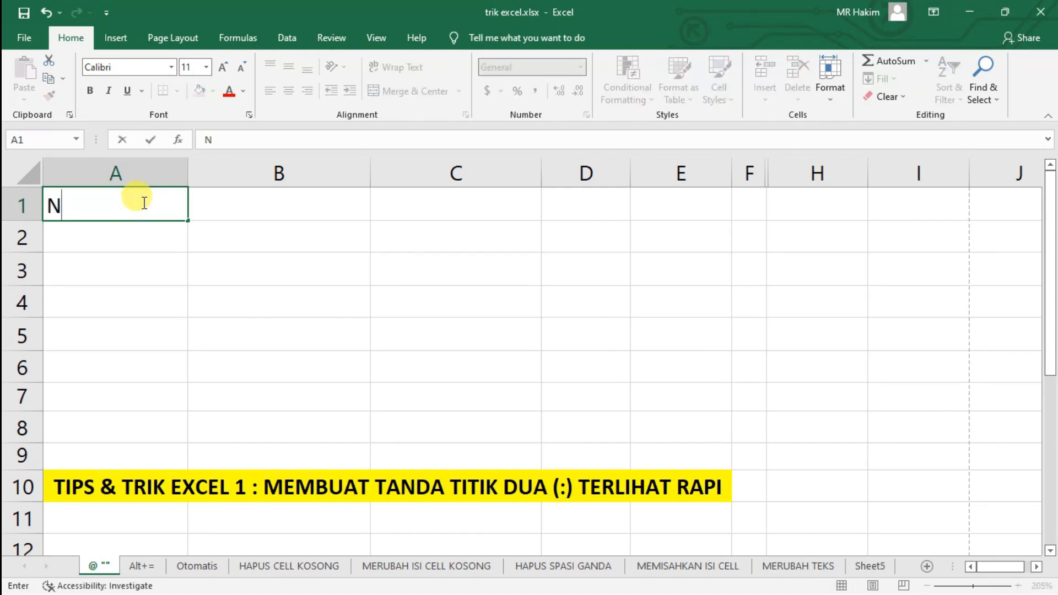
text(ama :)
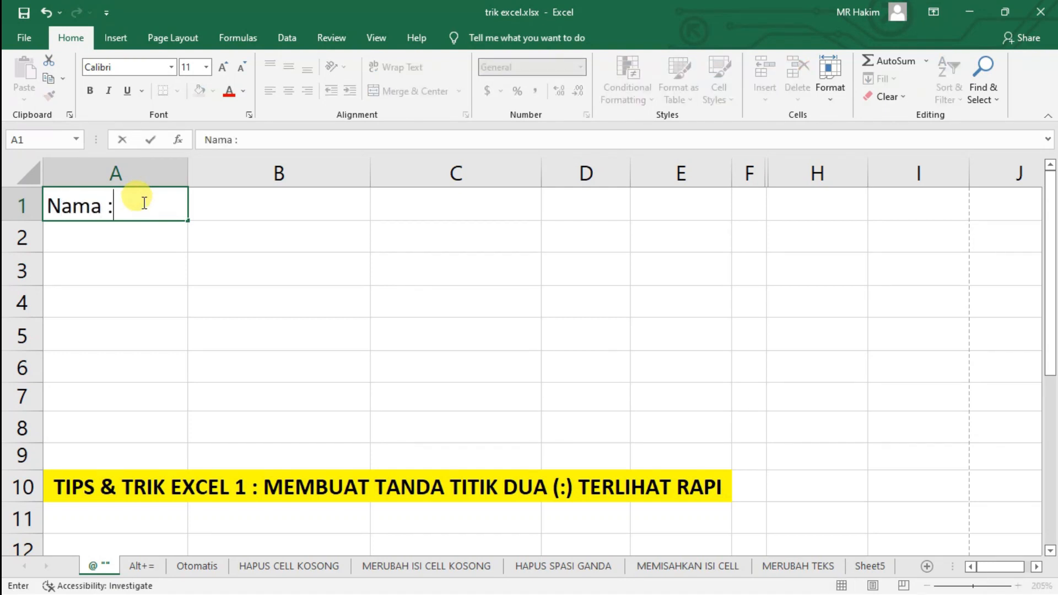
key(Tab)
text(Alvan)
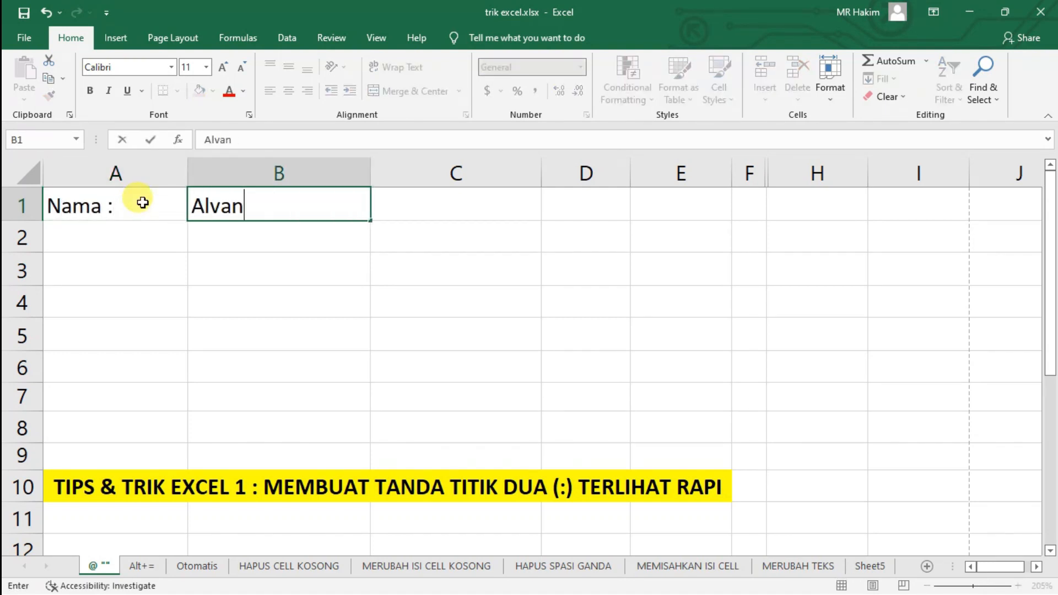
key(Return)
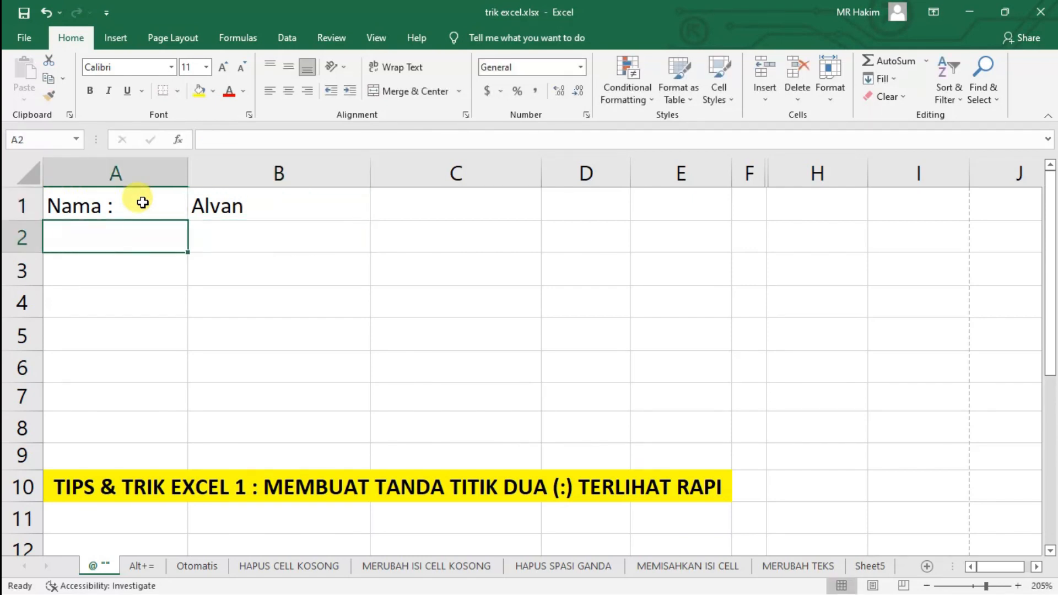
- Enter the label "Tempat Lahir :" in cell A2 and "Jakarta" in B2
text(Tempat )
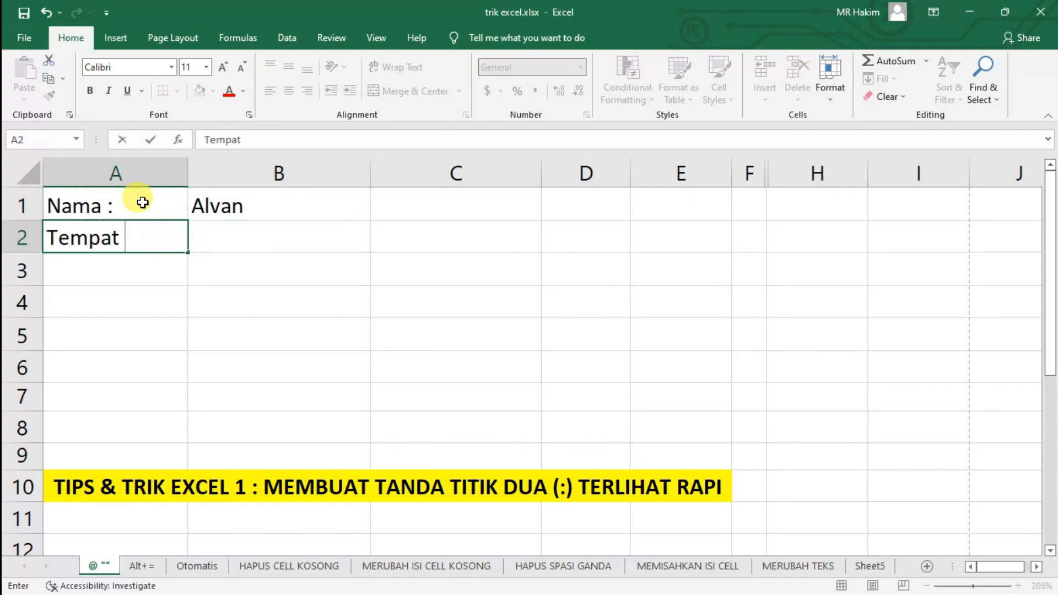
text(Lahir)
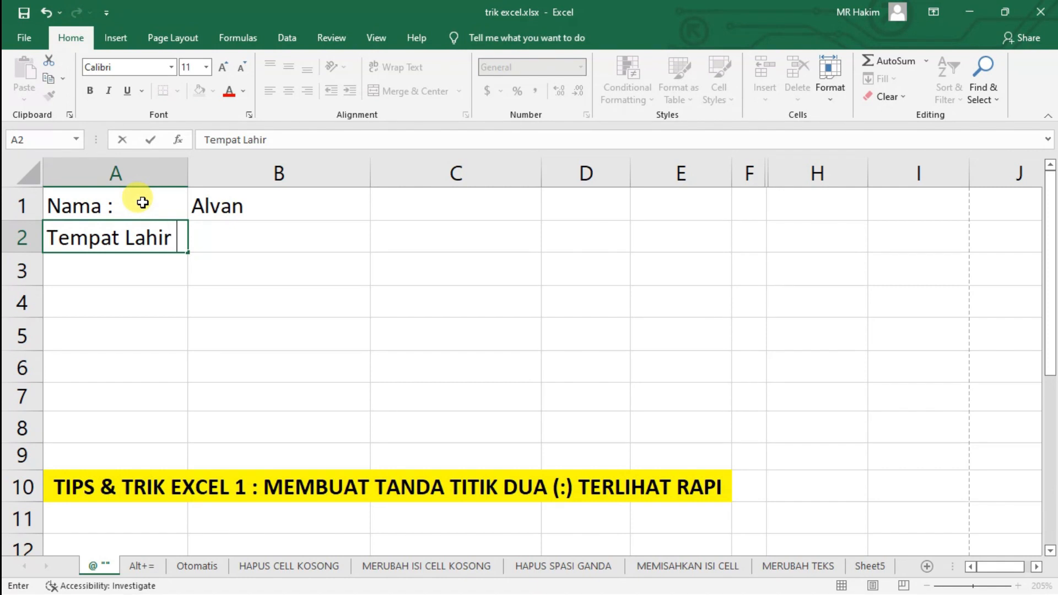
text( :)
key(Tab)
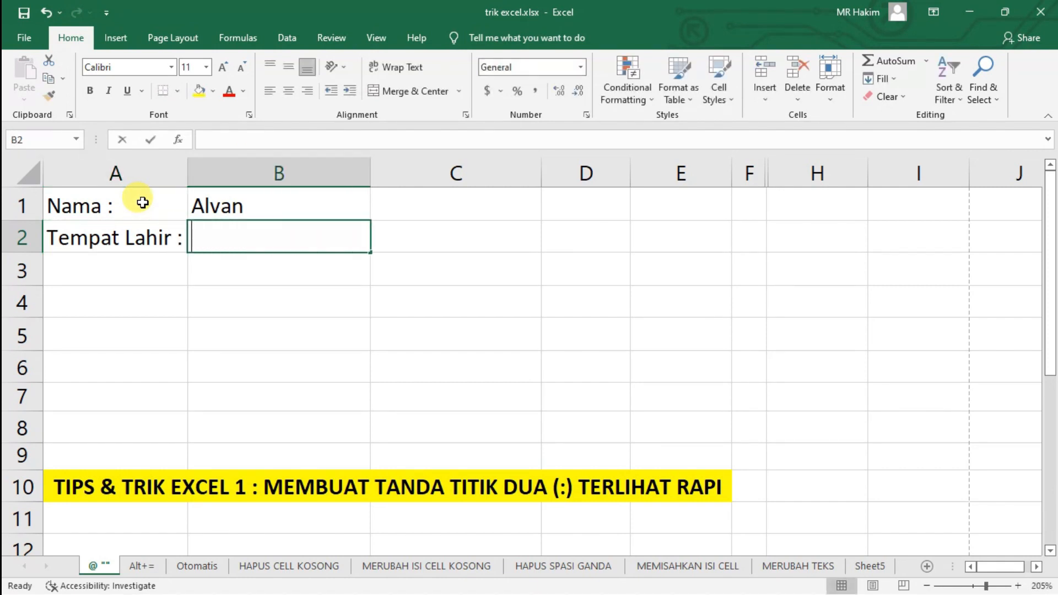
text(Jakarta)
key(Return)
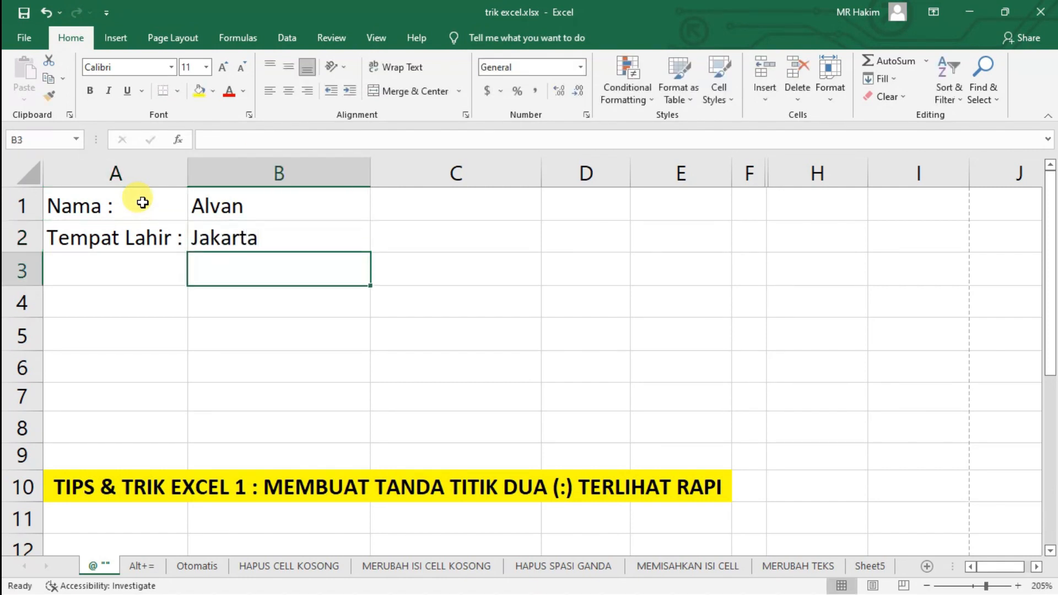
- Enter the label "Jenis Kelamin :" in cell A3 and "Laki-laki" in B3
key(Left)
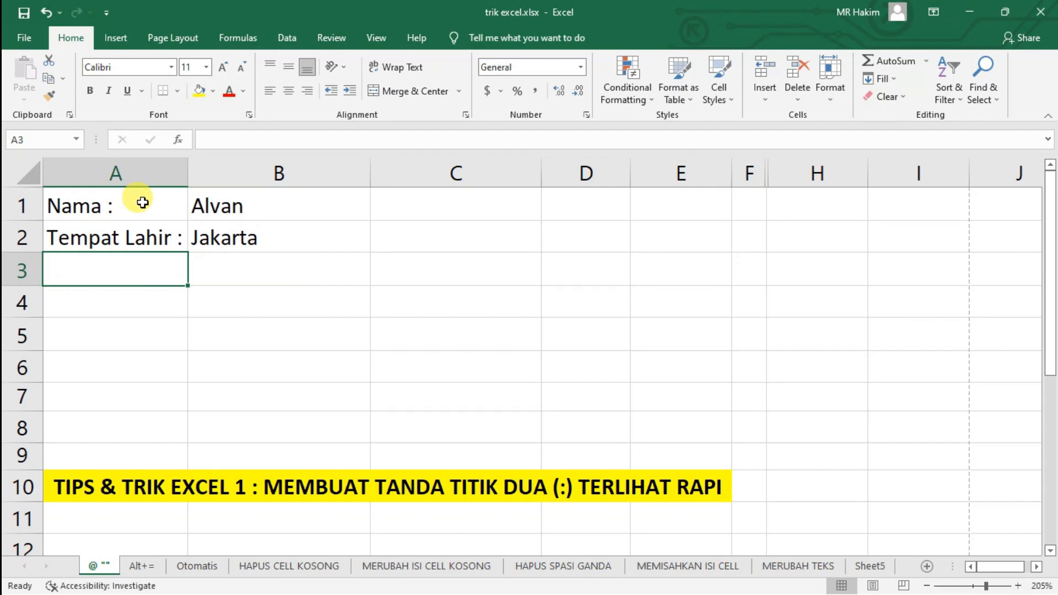
text(Jenis)
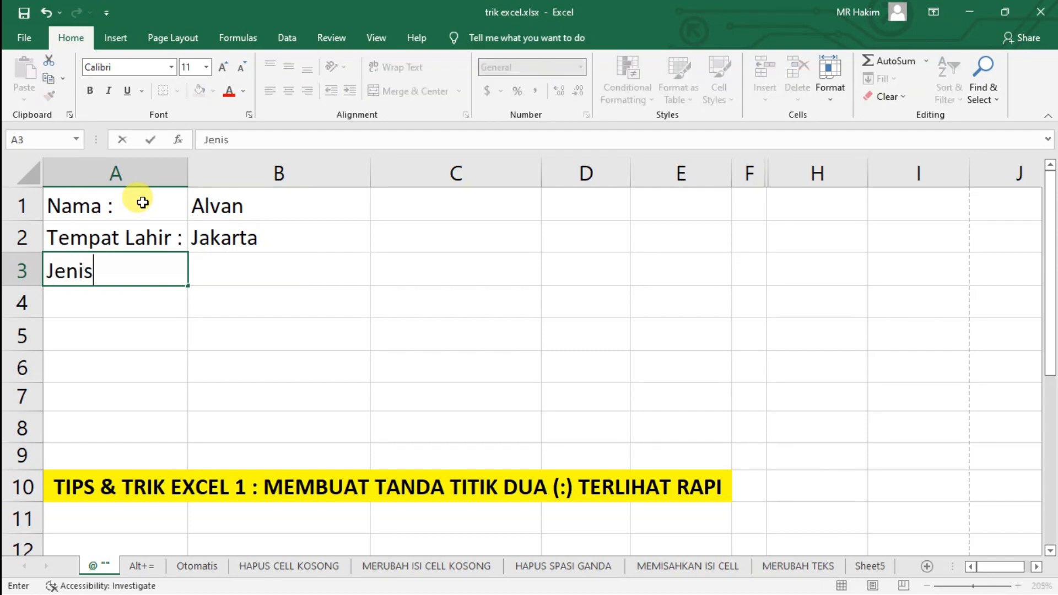
text( Kelamin)
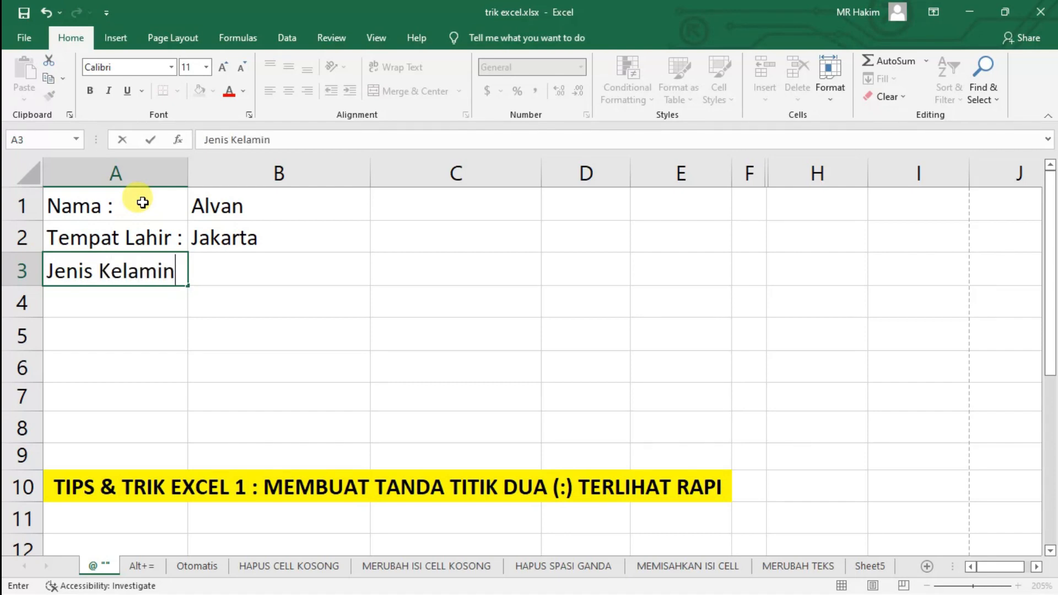
text( :)
key(Tab)
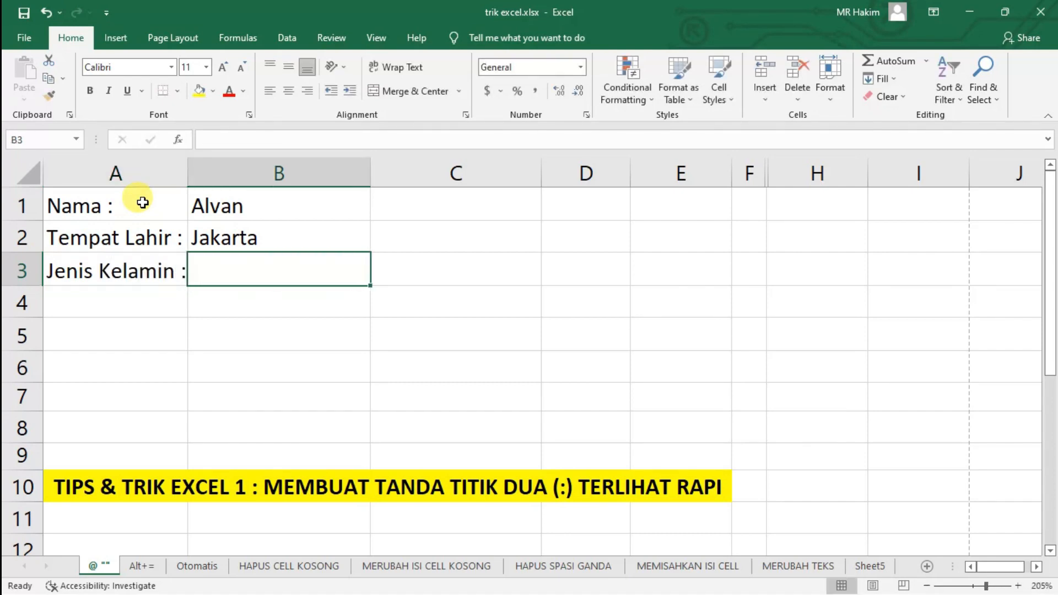
text(Laki-)
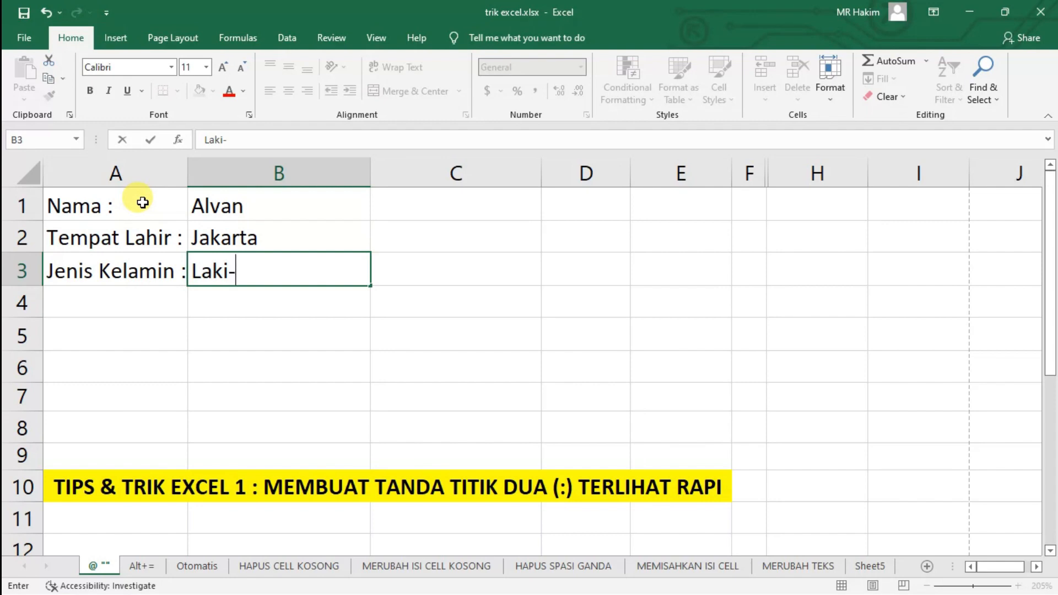
text(laki)
key(Return)
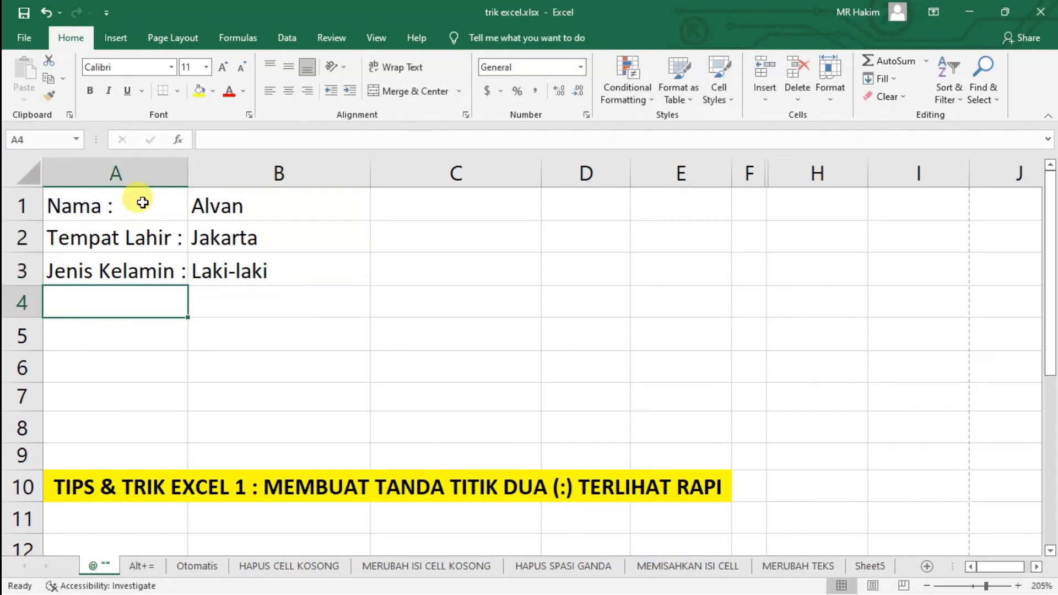
- Enter the label "Hobi :" in cell A4 and "Berenang" in B4
text(Hobi)
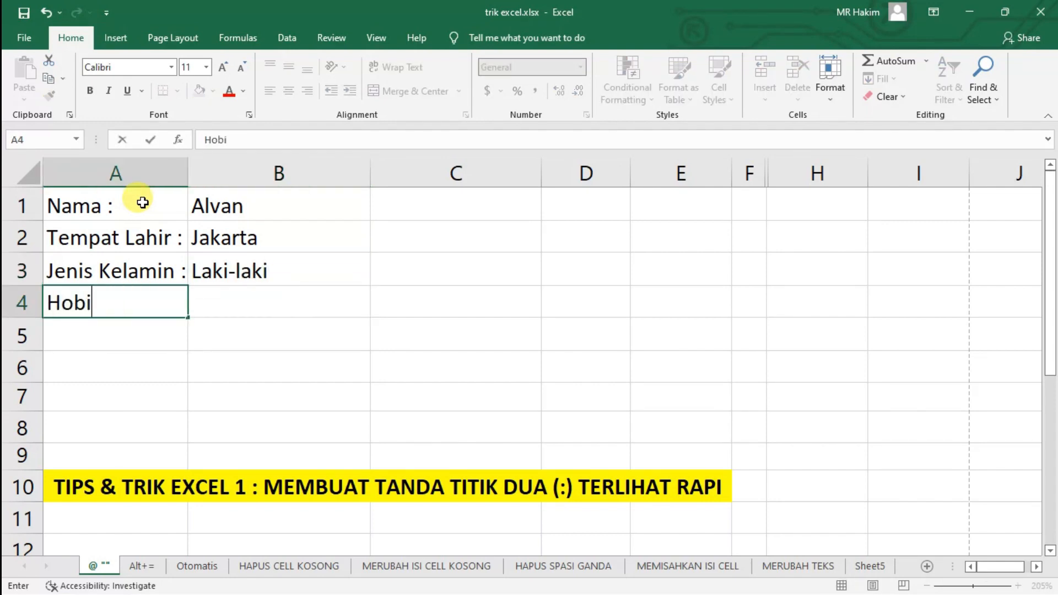
text( : Berenan)
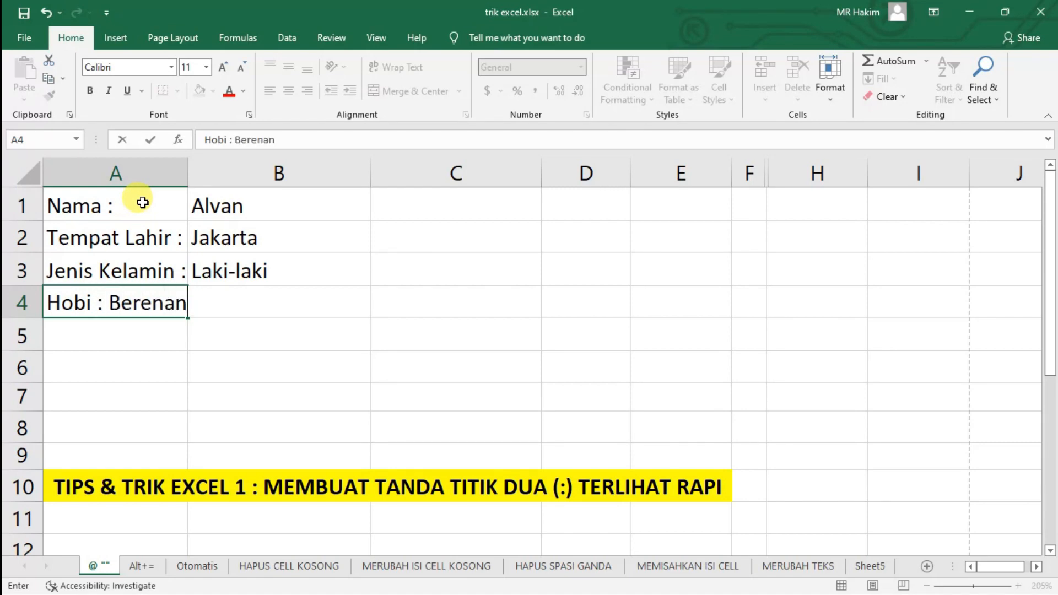
text(g)
key(BackSpace)
key(BackSpace)
key(BackSpace)
key(BackSpace)
key(BackSpace)
key(BackSpace)
key(BackSpace)
key(BackSpace)
key(BackSpace)
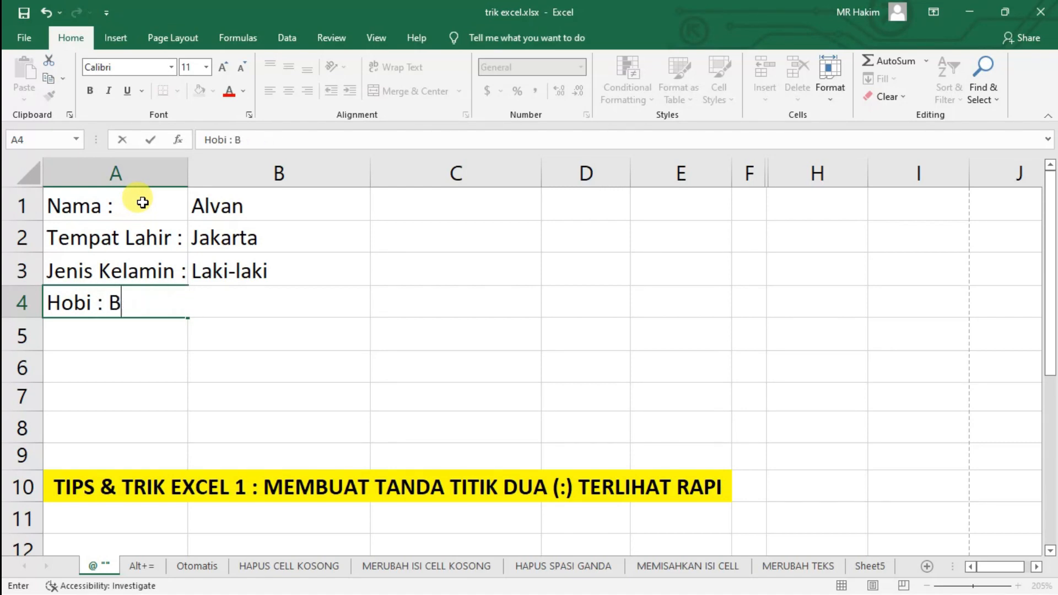
key(ctrl+Return)
key(Tab)
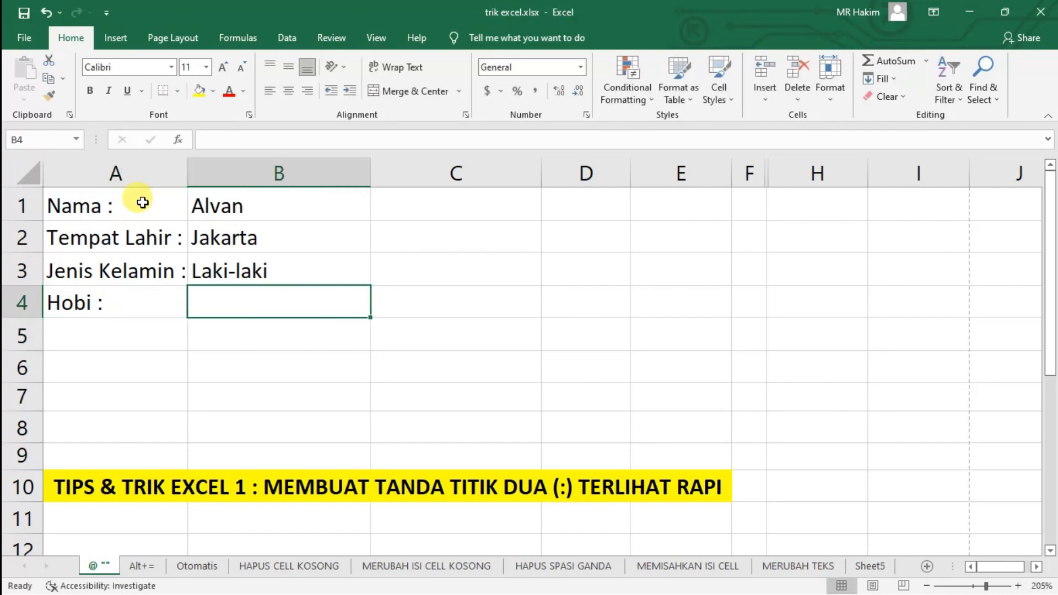
text(Beren)
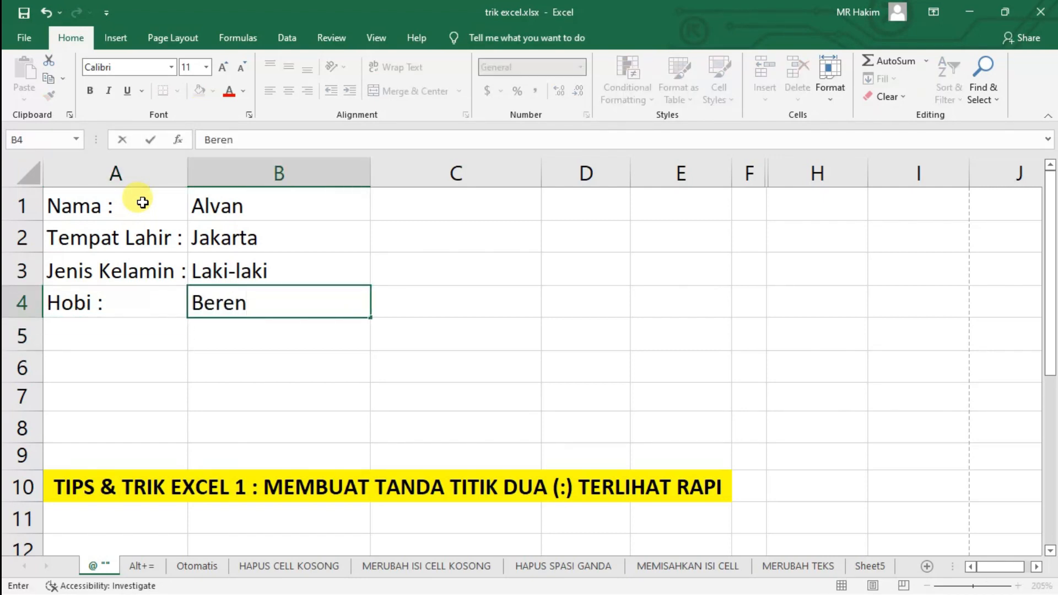
text(ang)
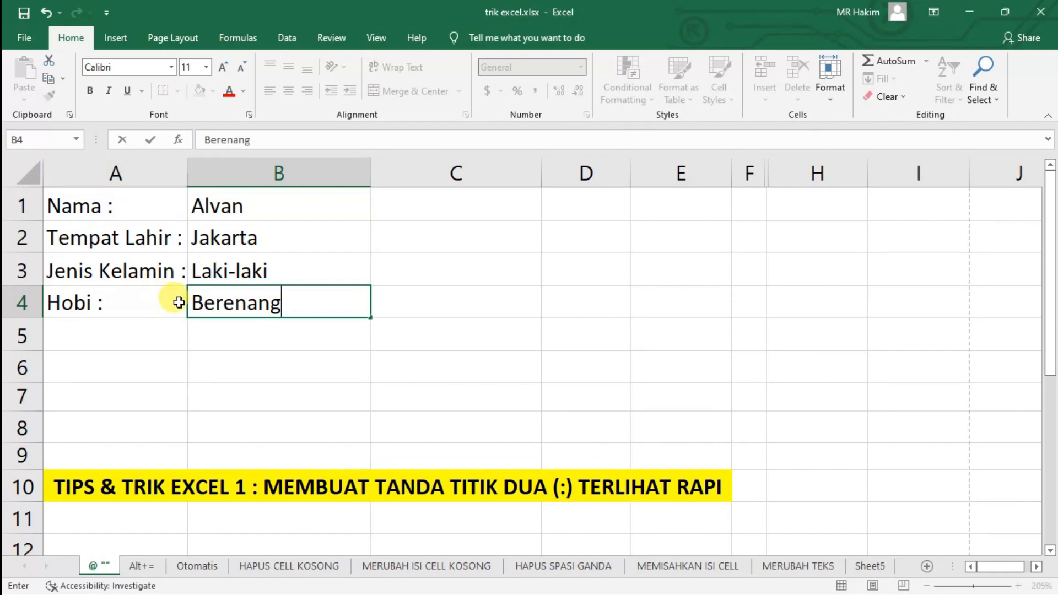
click(279, 324)
- Line up the colons of the Nama, Tempat Lahir and Hobi labels in column A by inserting spaces before them
click(137, 208)
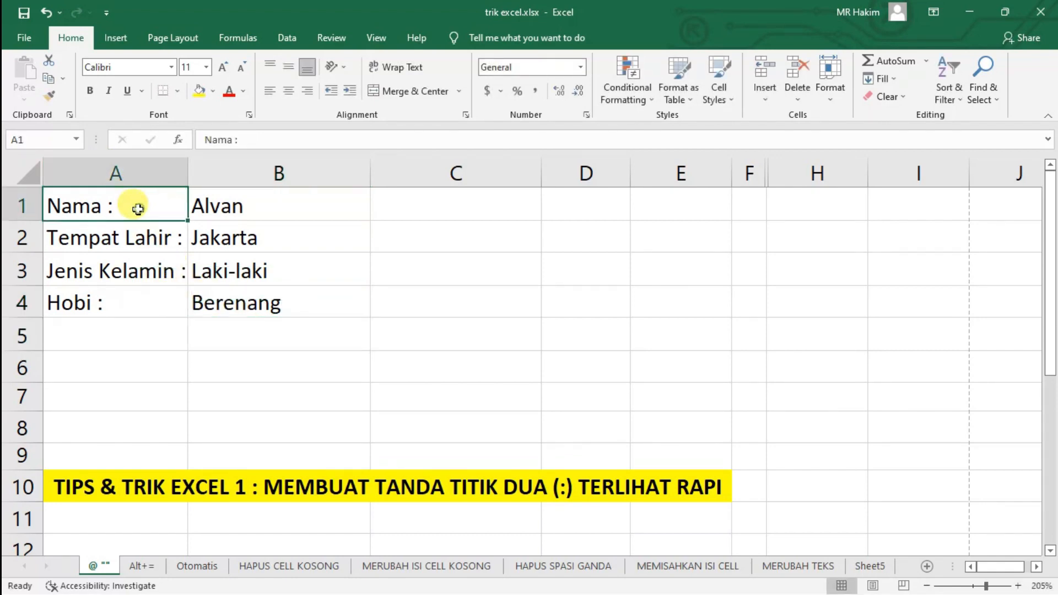
drag(138, 209, 137, 296)
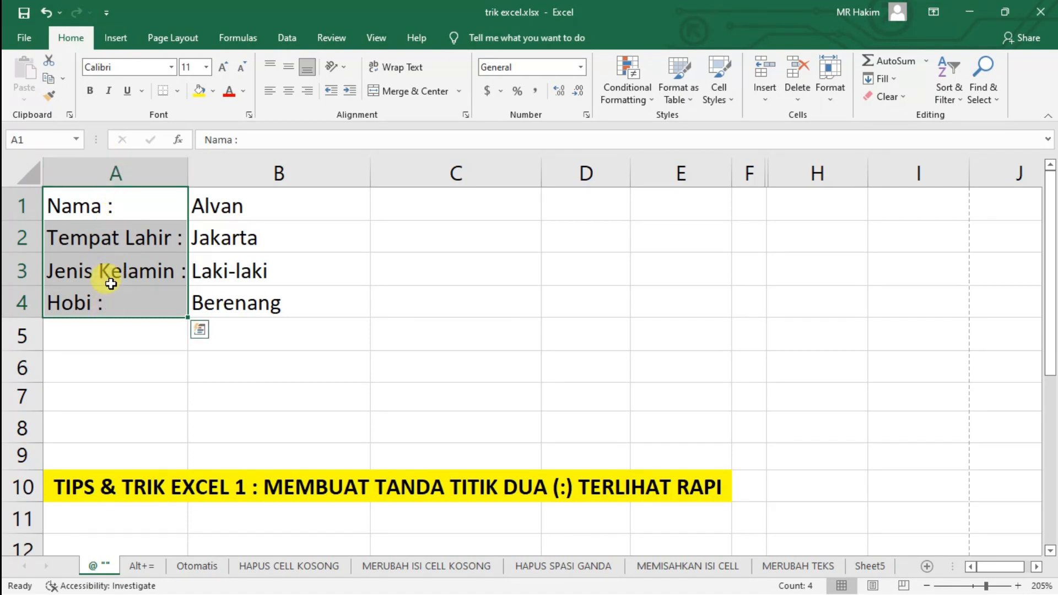
double_click(109, 207)
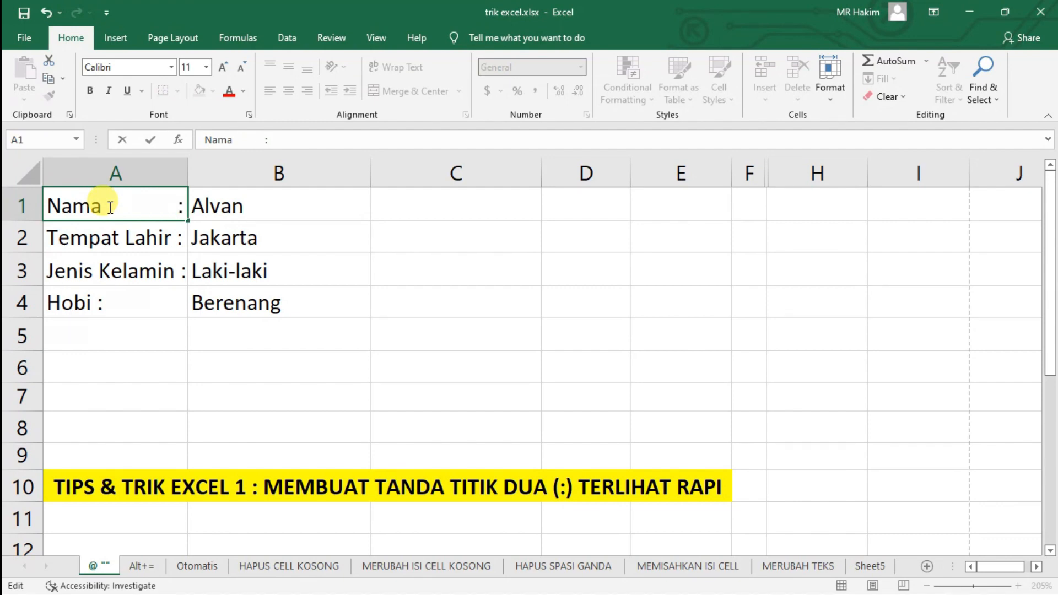
click(165, 237)
double_click(174, 237)
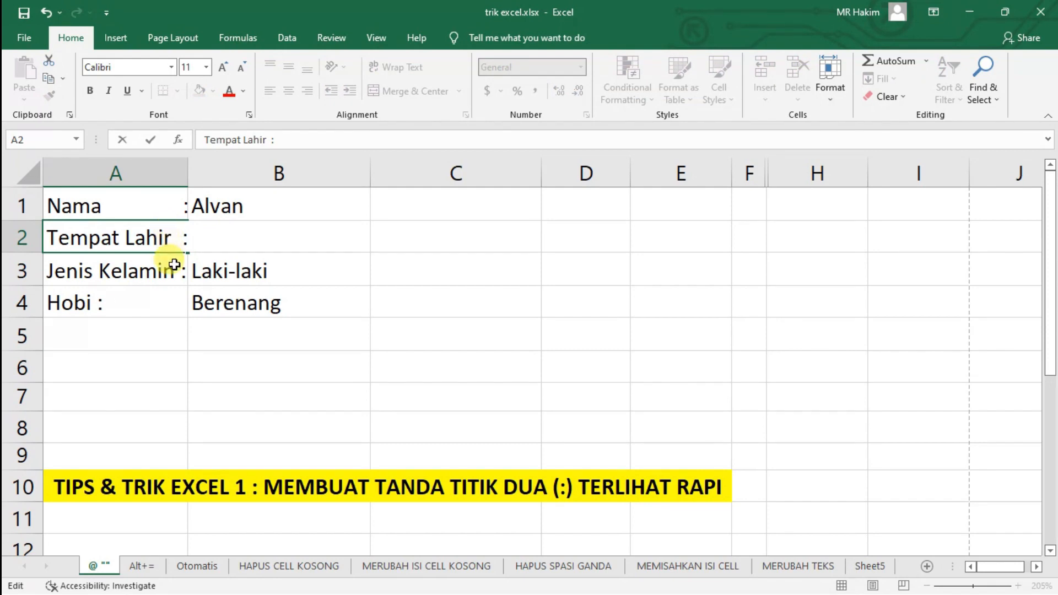
click(99, 303)
double_click(99, 303)
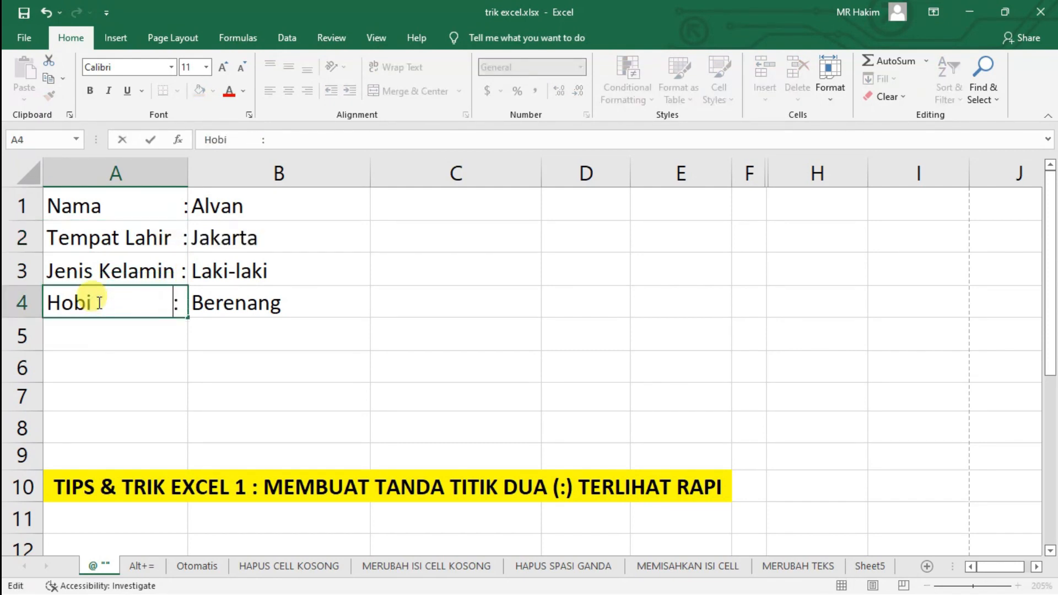
click(190, 237)
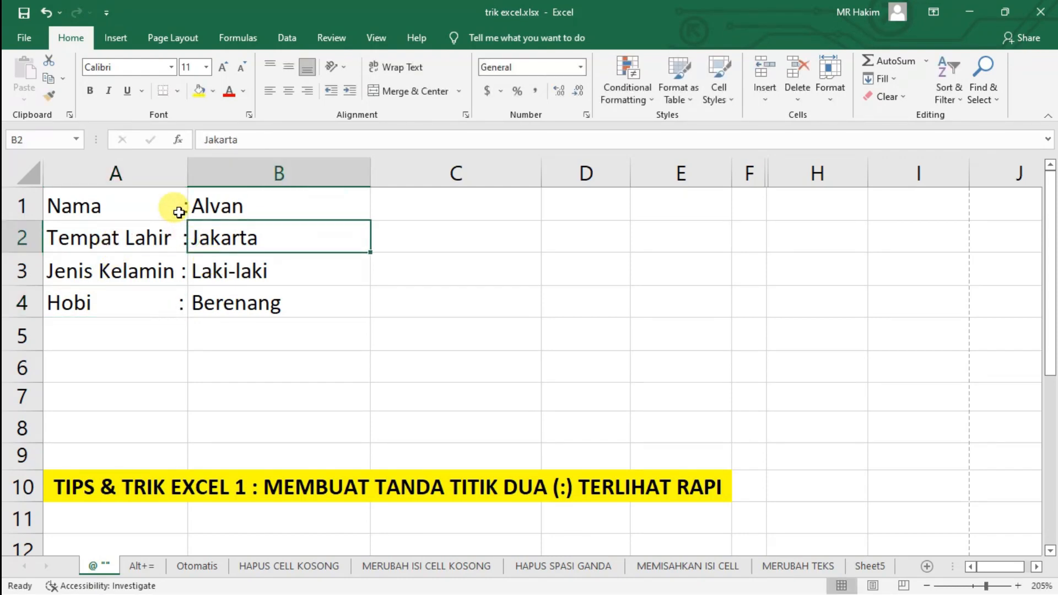
drag(177, 208, 165, 300)
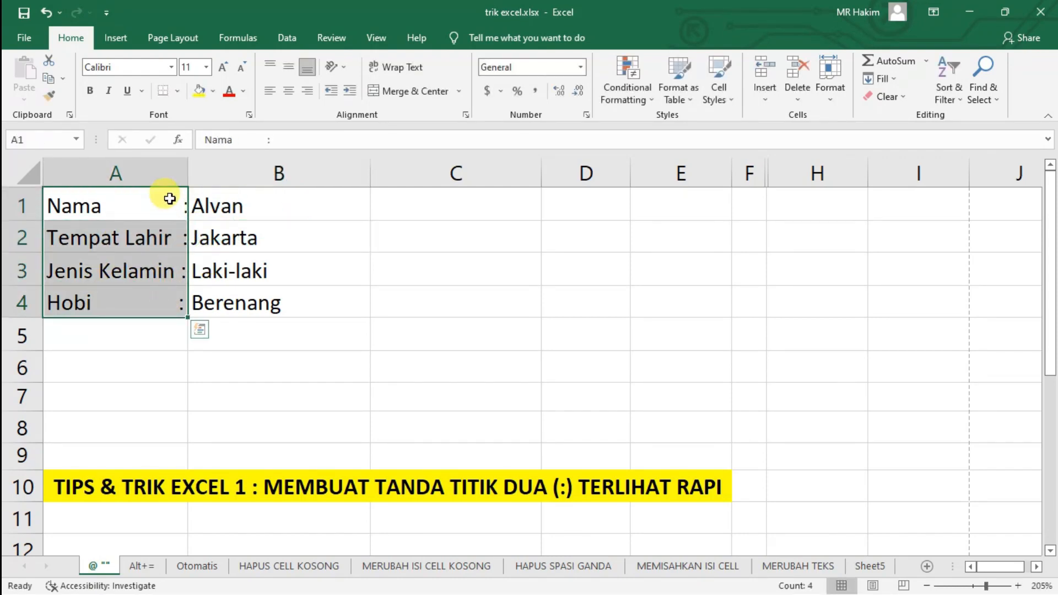
click(169, 215)
- Remove the colons and the spaces before them from the four labels in A1:A4
double_click(90, 303)
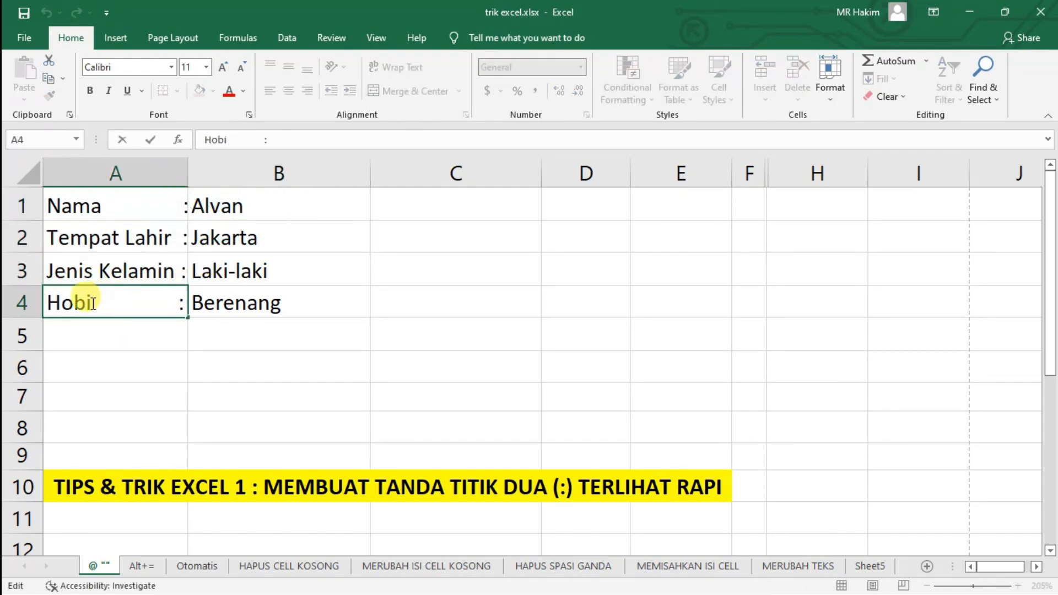
drag(91, 302, 182, 307)
key(BackSpace)
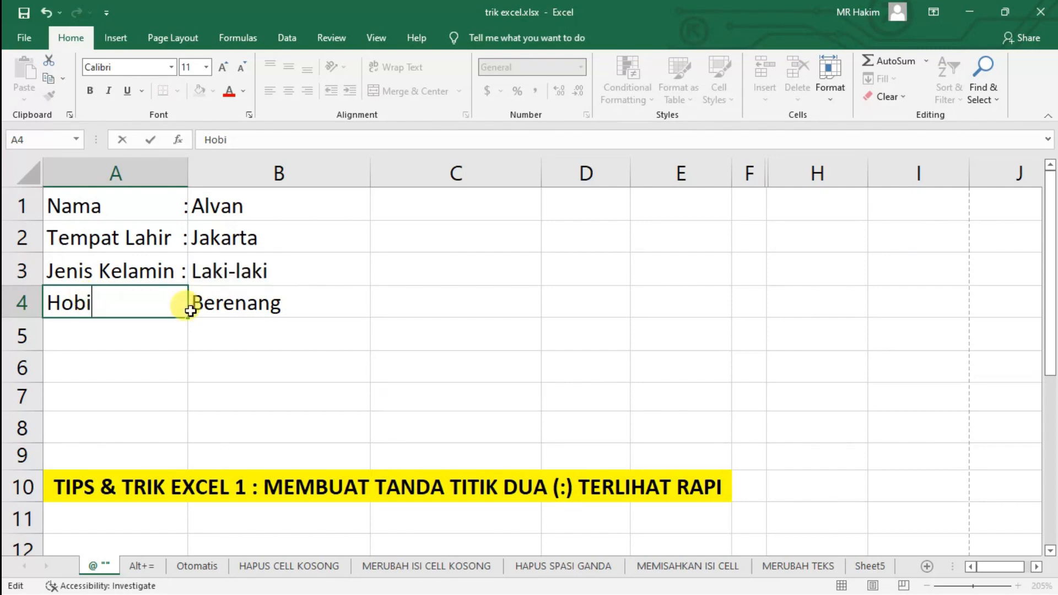
double_click(173, 272)
drag(174, 272, 209, 280)
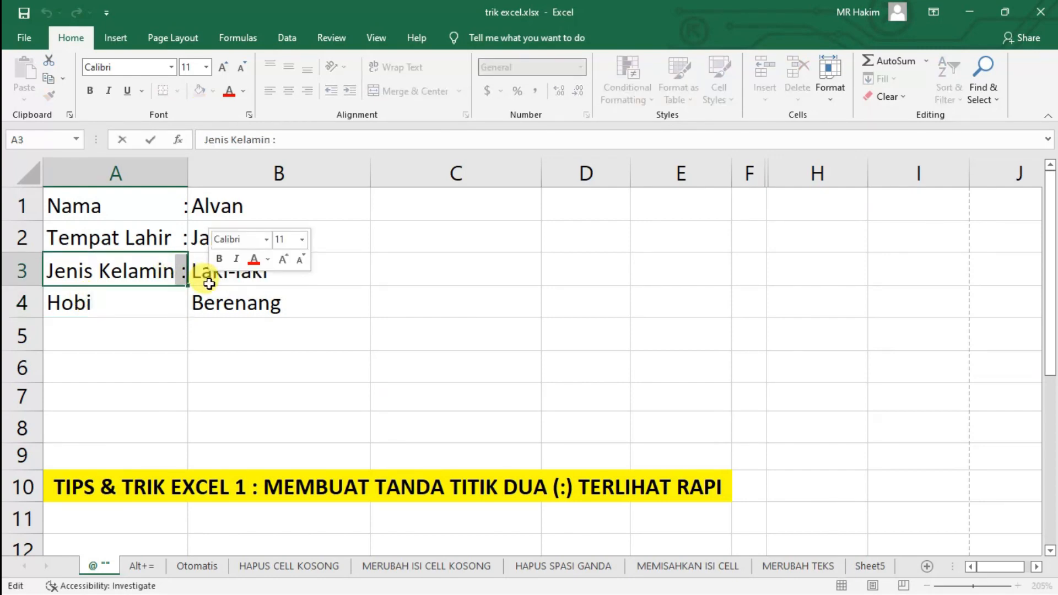
key(BackSpace)
double_click(173, 241)
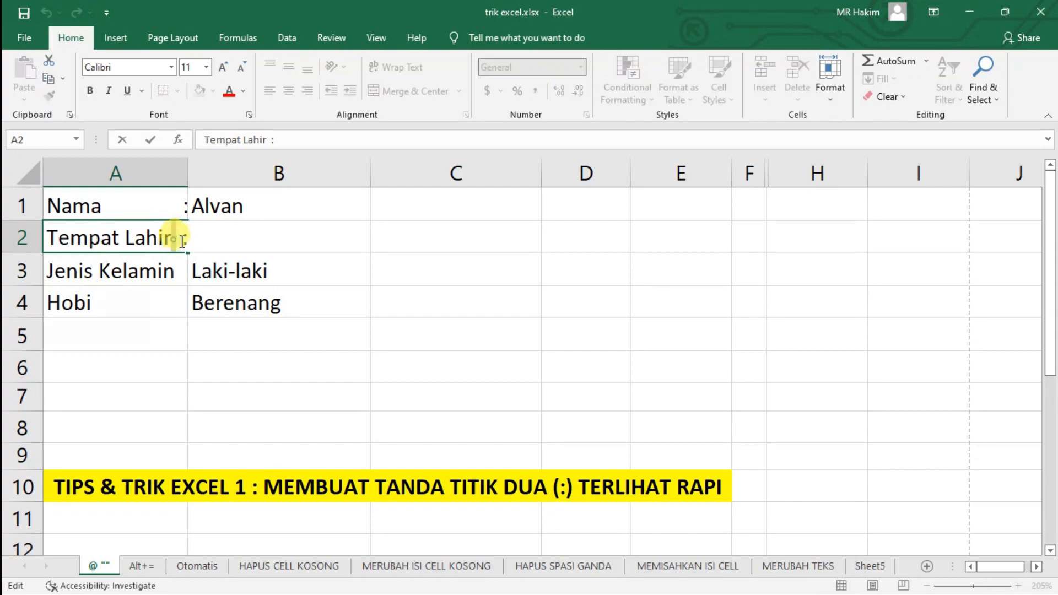
drag(174, 241, 188, 243)
key(BackSpace)
double_click(106, 202)
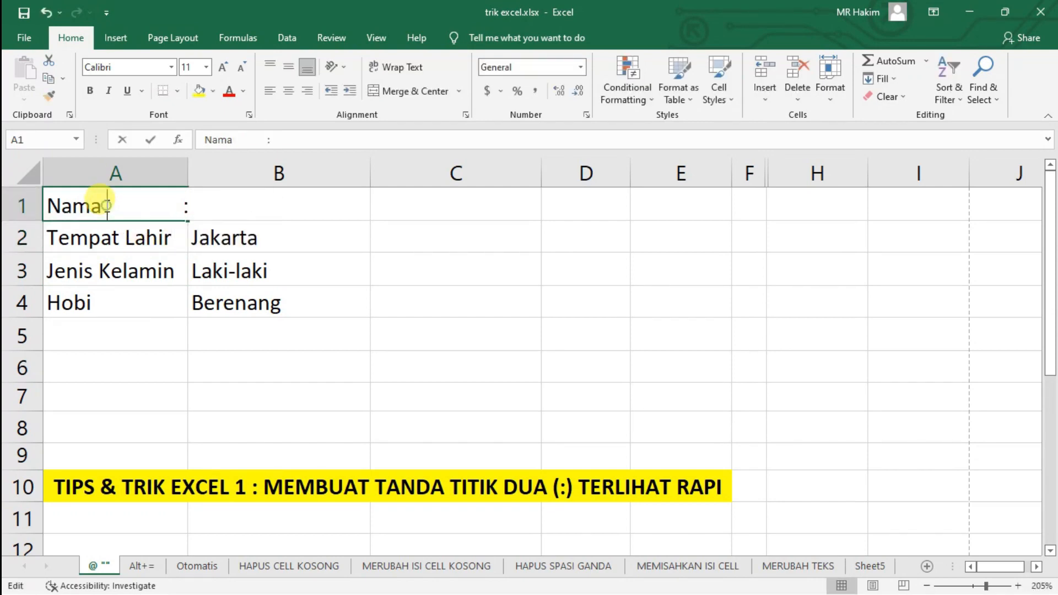
drag(102, 207, 183, 208)
key(BackSpace)
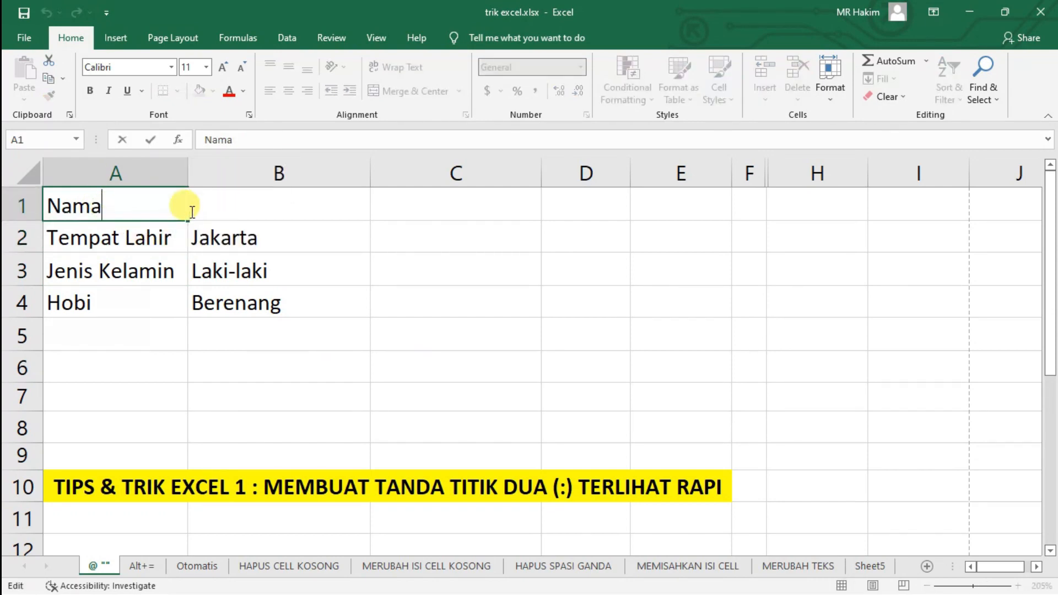
click(144, 319)
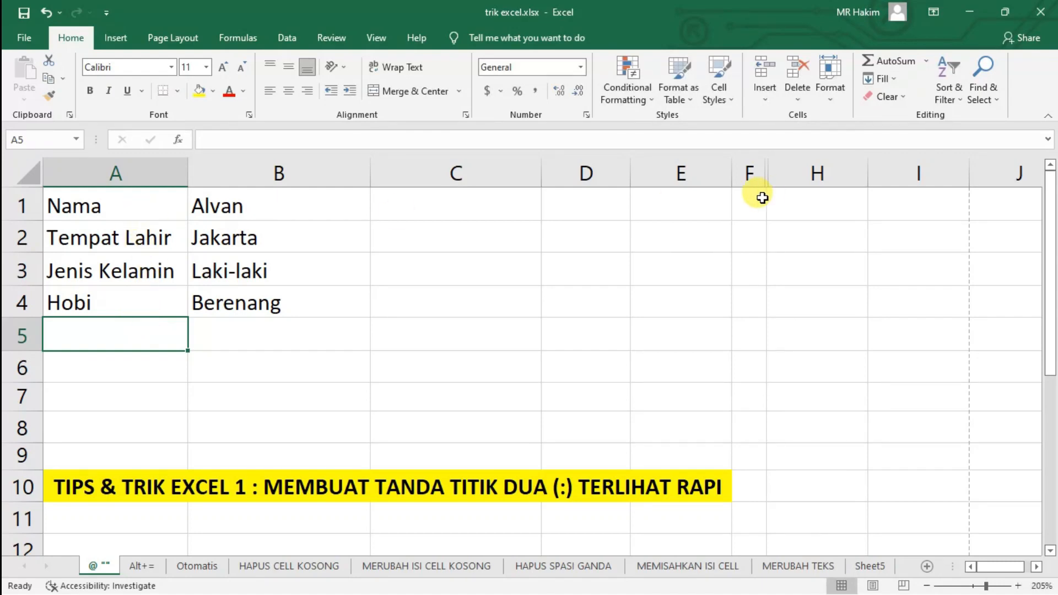
- Unhide column G between columns F and H
double_click(771, 171)
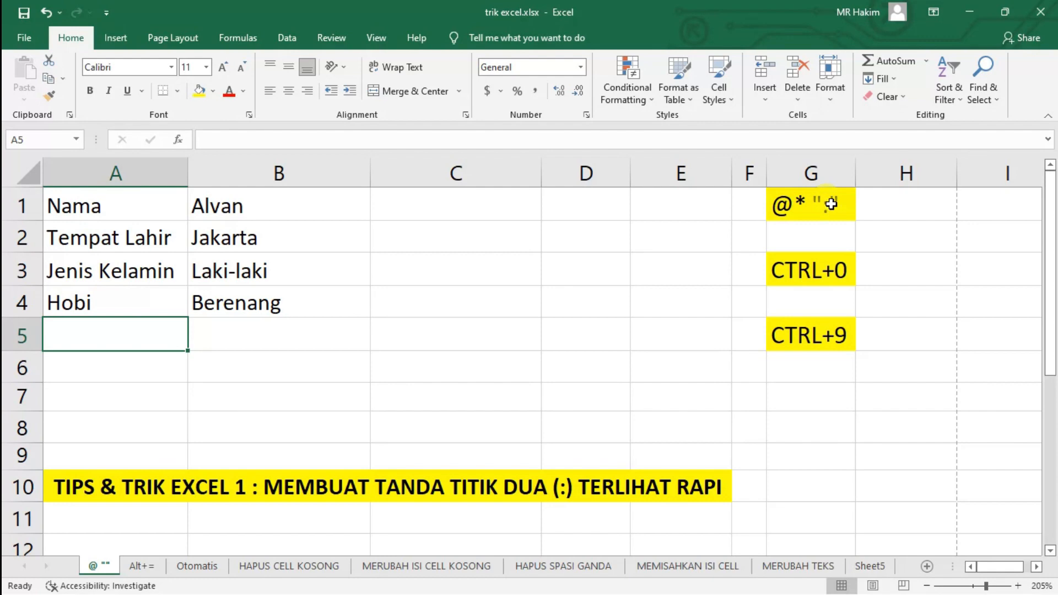
- Apply the custom number format @* ":" to the labels in A1:A4
click(127, 200)
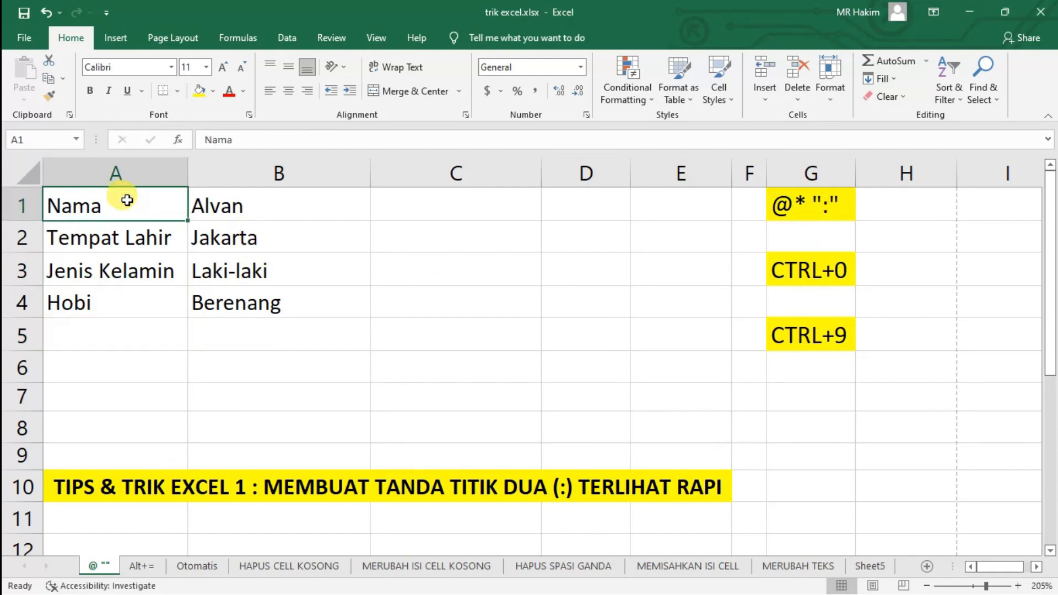
drag(128, 202, 113, 292)
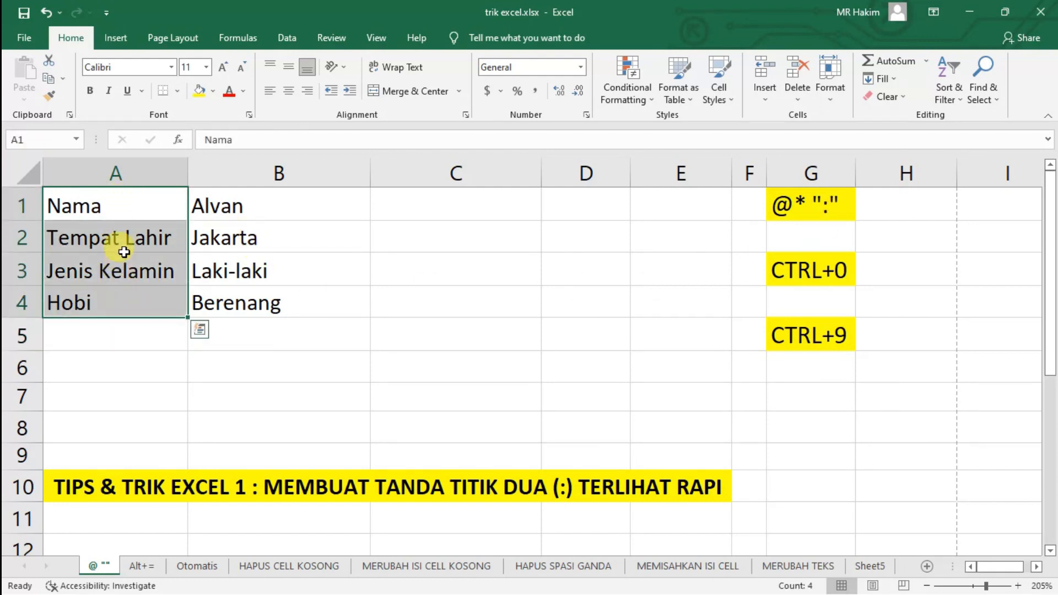
right_click(118, 212)
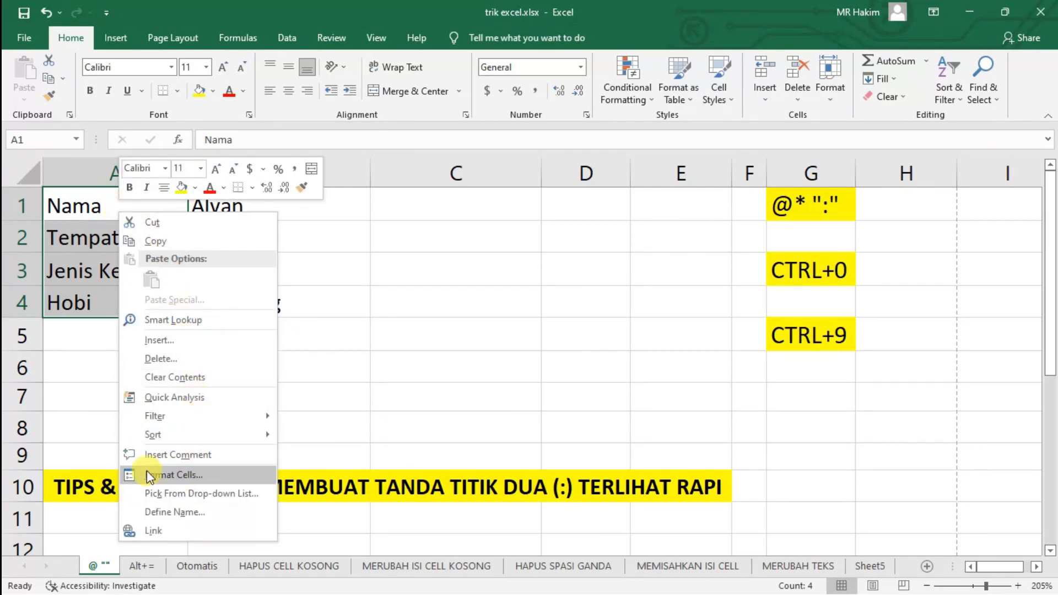
click(223, 479)
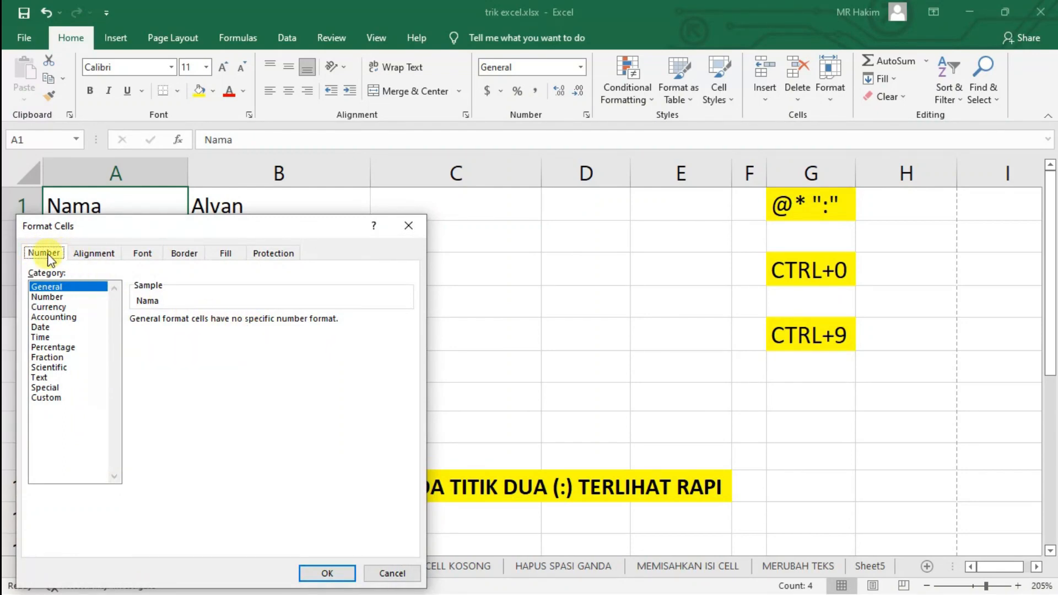
click(44, 398)
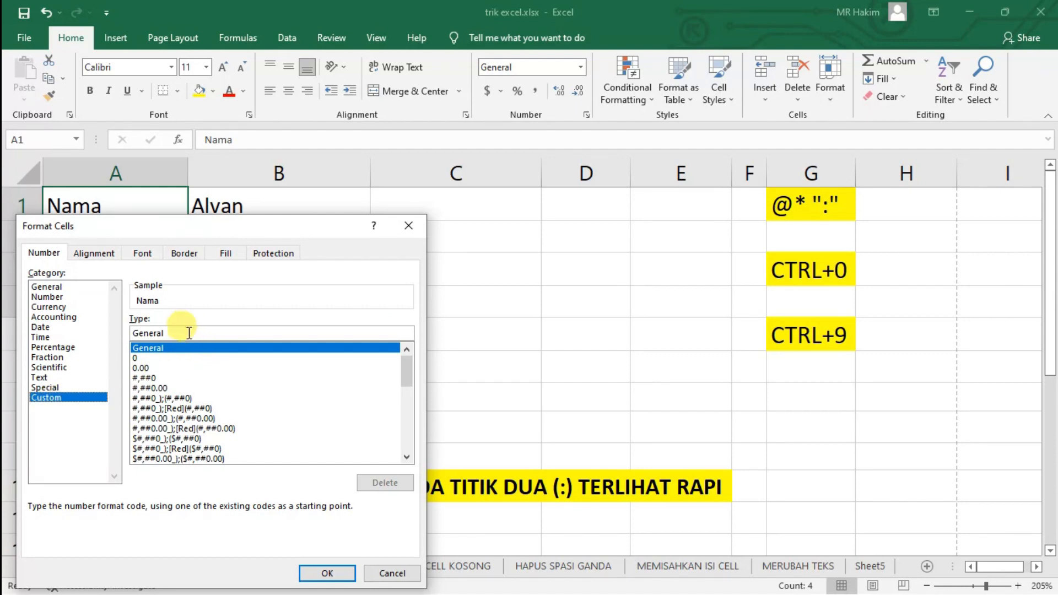
double_click(169, 332)
key(BackSpace)
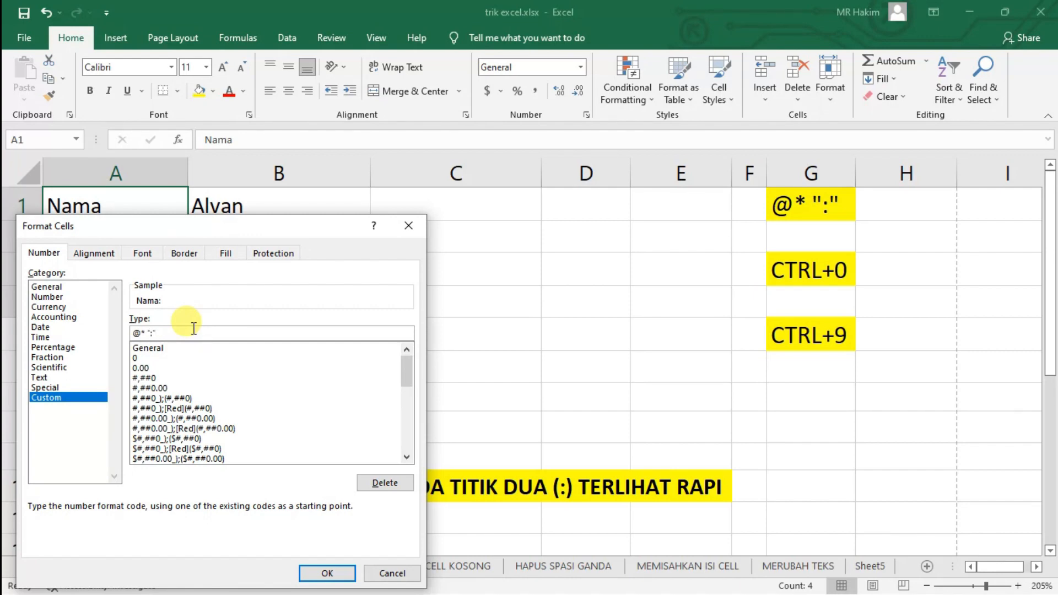
click(340, 573)
click(223, 325)
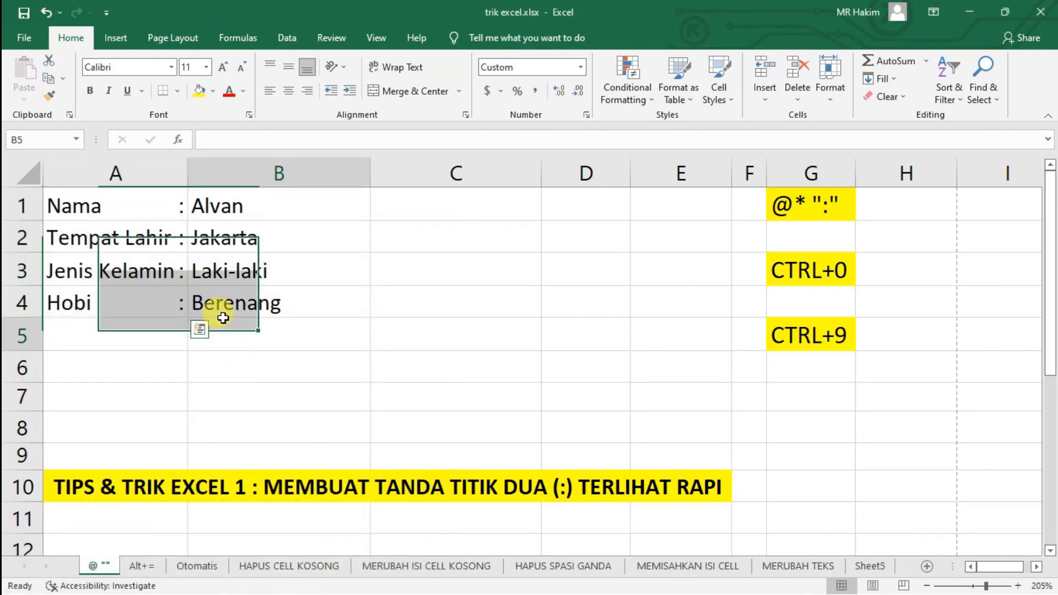
- Compare the displayed labels in A1:A4 with the contents actually stored in those cells
drag(142, 210, 141, 295)
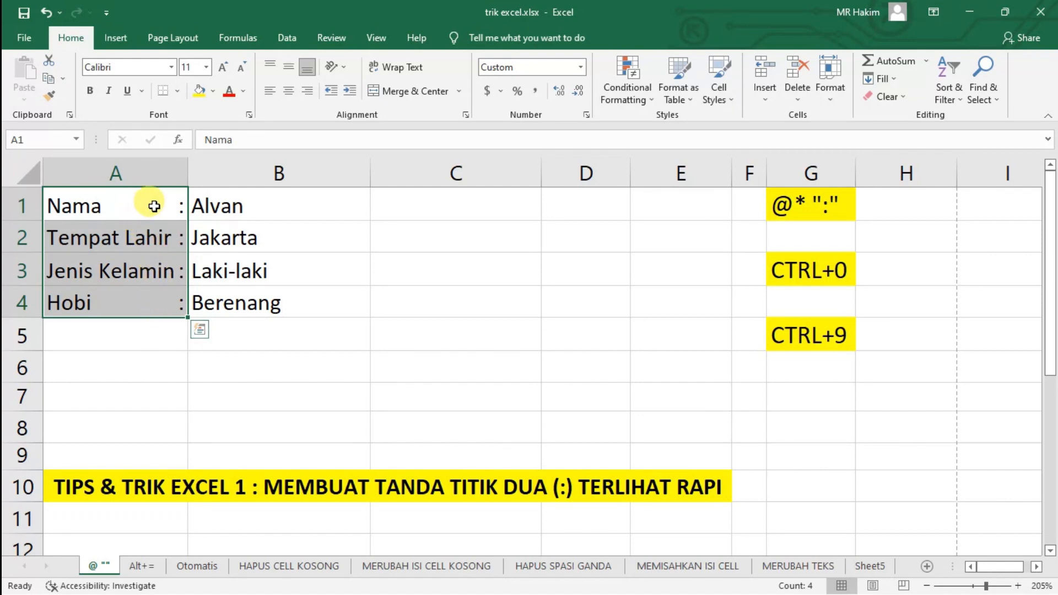
click(106, 205)
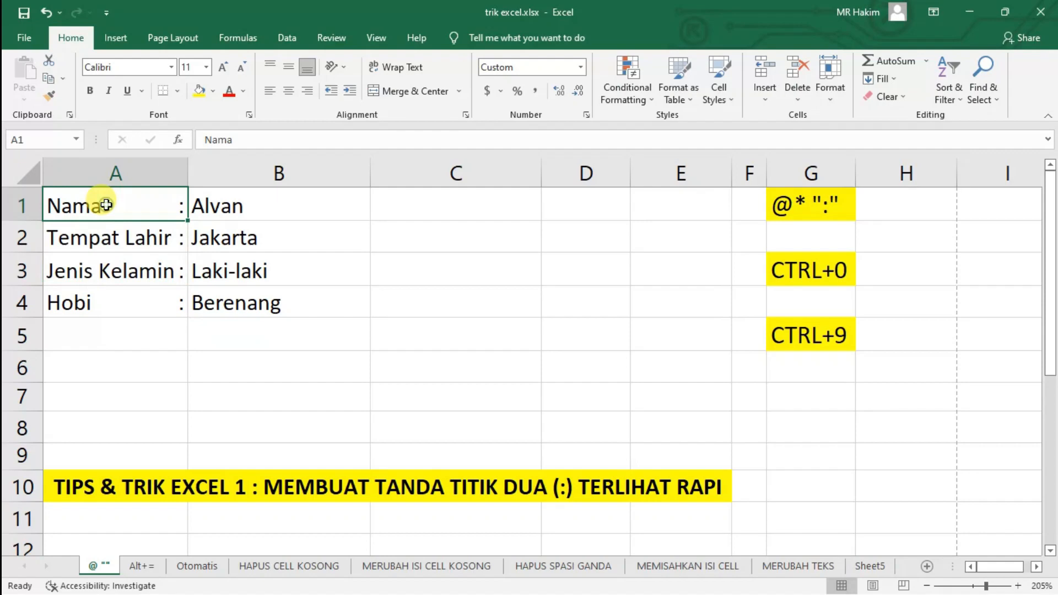
click(239, 208)
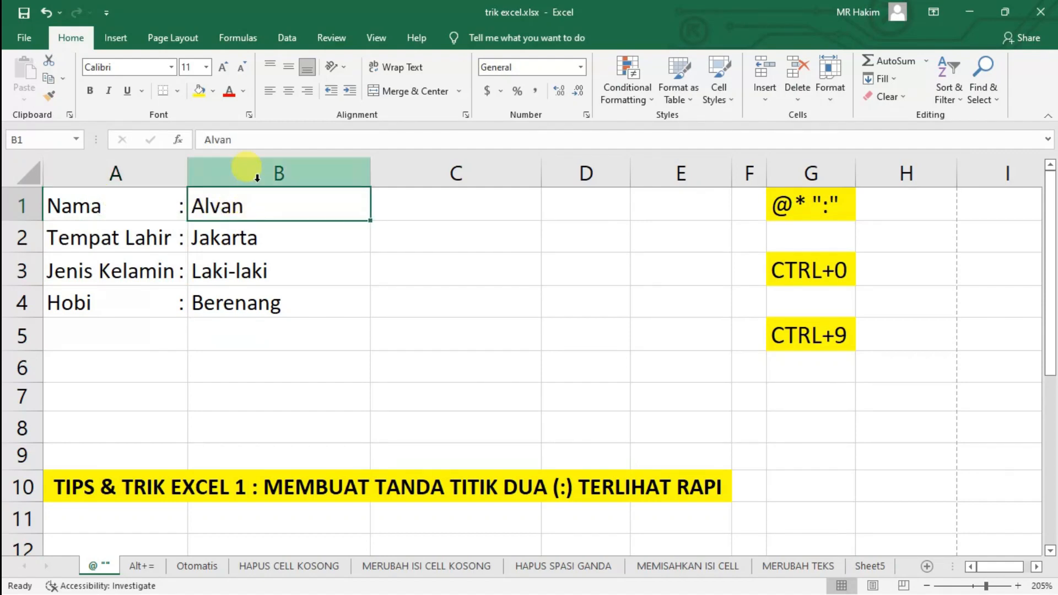
click(139, 209)
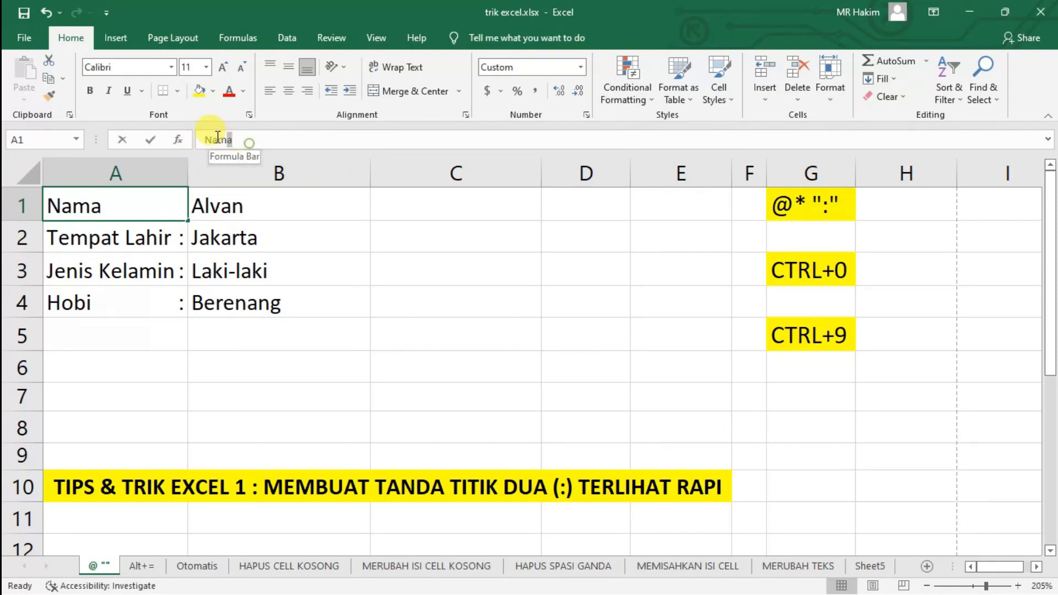
click(251, 142)
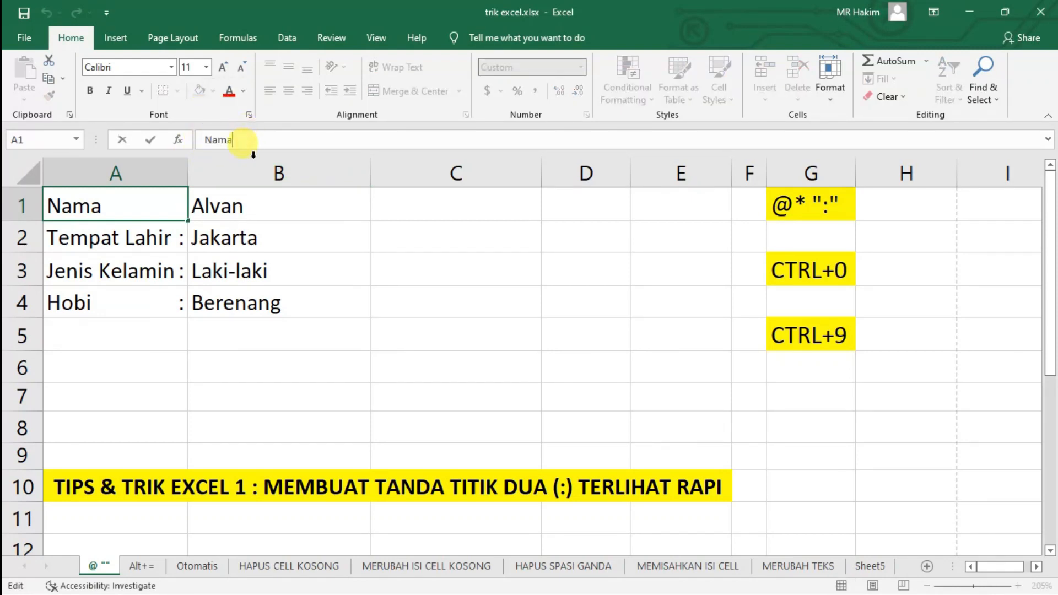
click(146, 243)
click(147, 265)
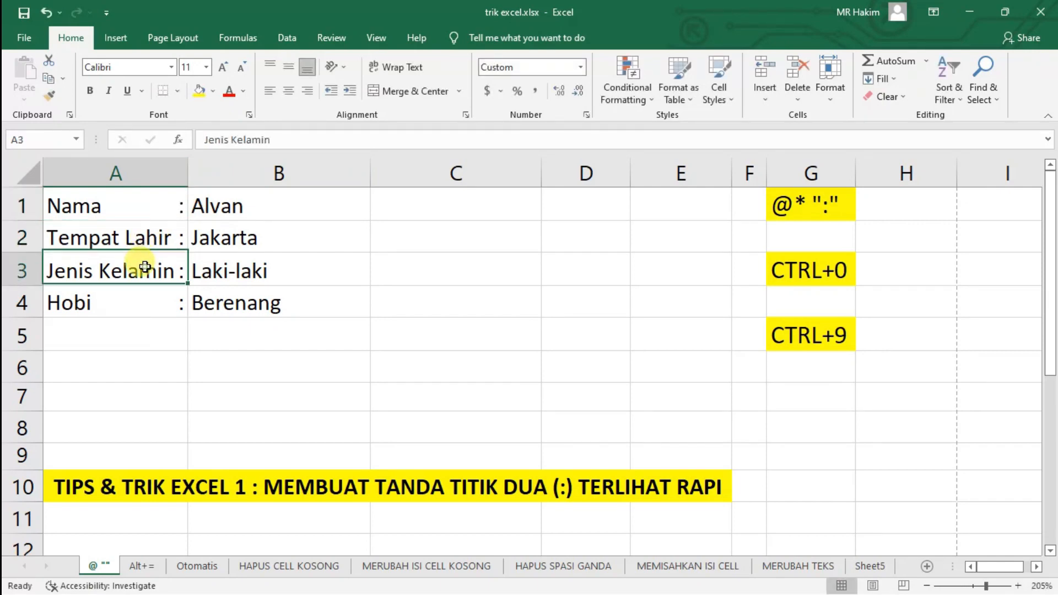
click(140, 296)
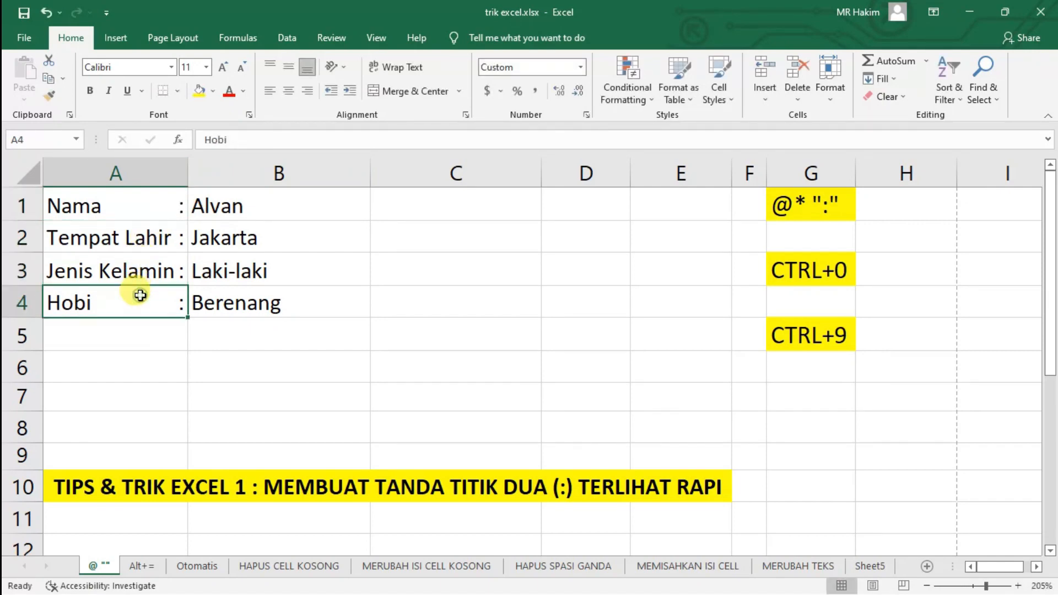
click(338, 289)
click(406, 287)
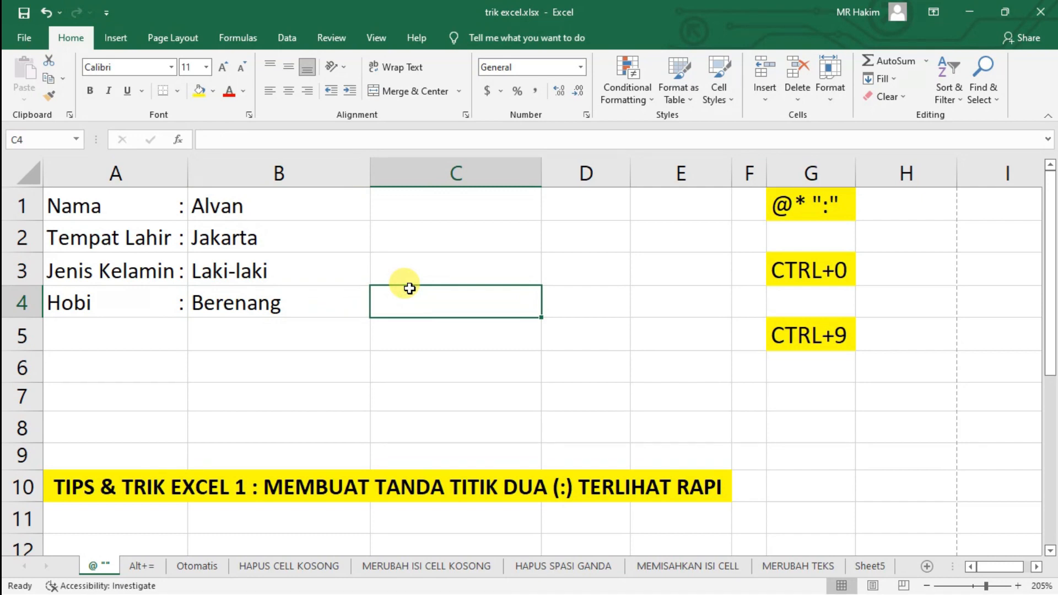
click(114, 202)
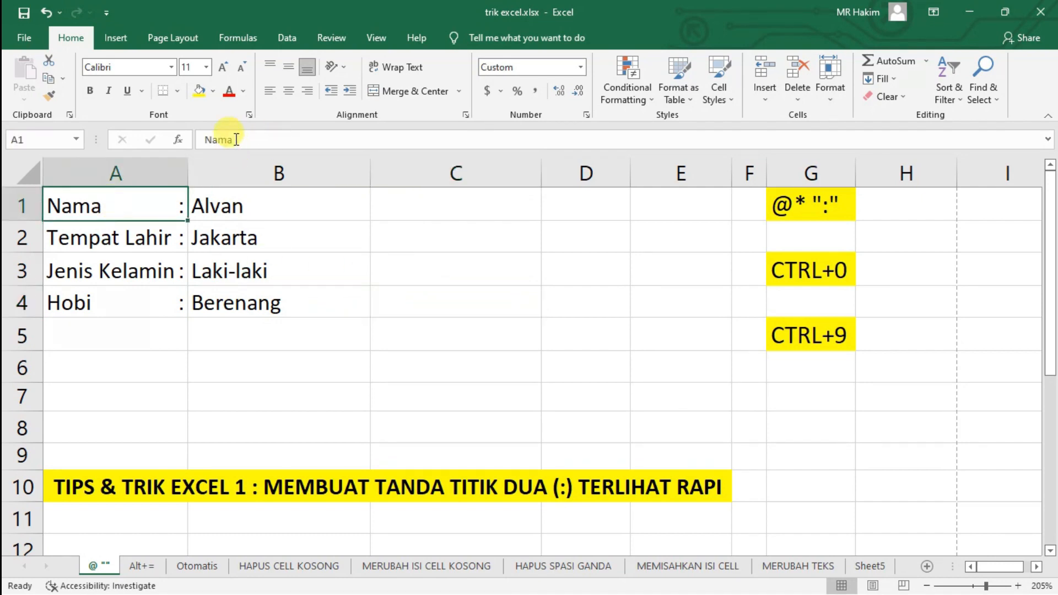
- Check the biodata table in the print preview and return to the worksheet
click(300, 279)
key(ctrl+p)
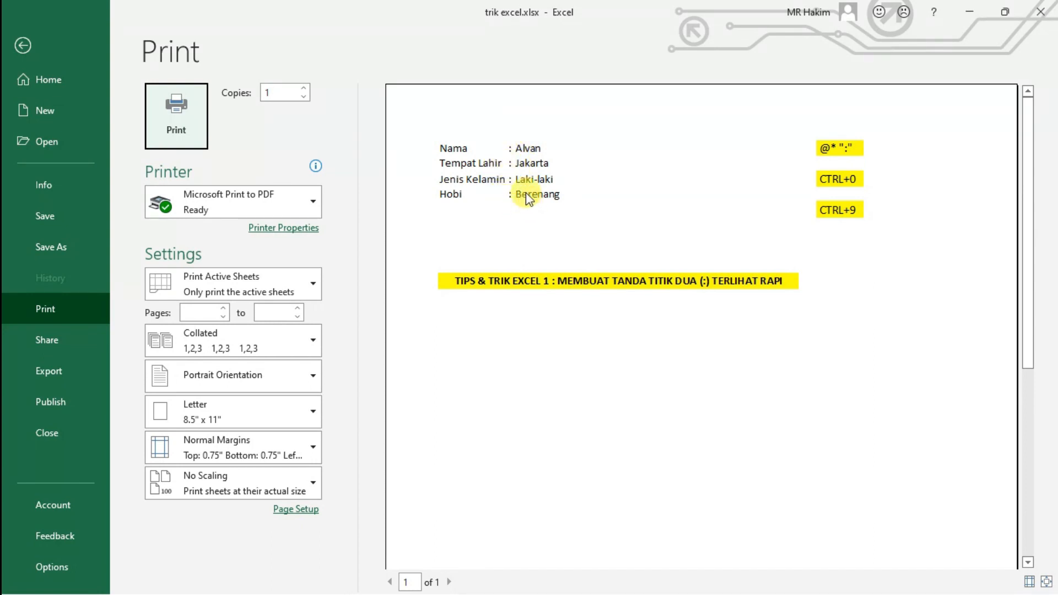
click(23, 45)
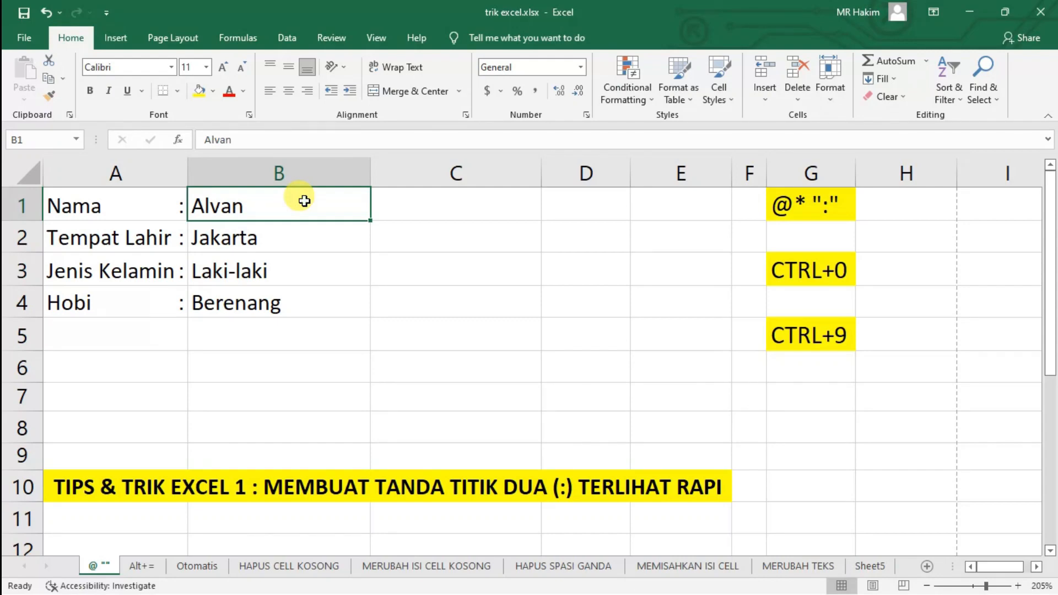
- Hide column B and unhide it again with its width fitted to the contents
key(ctrl+0)
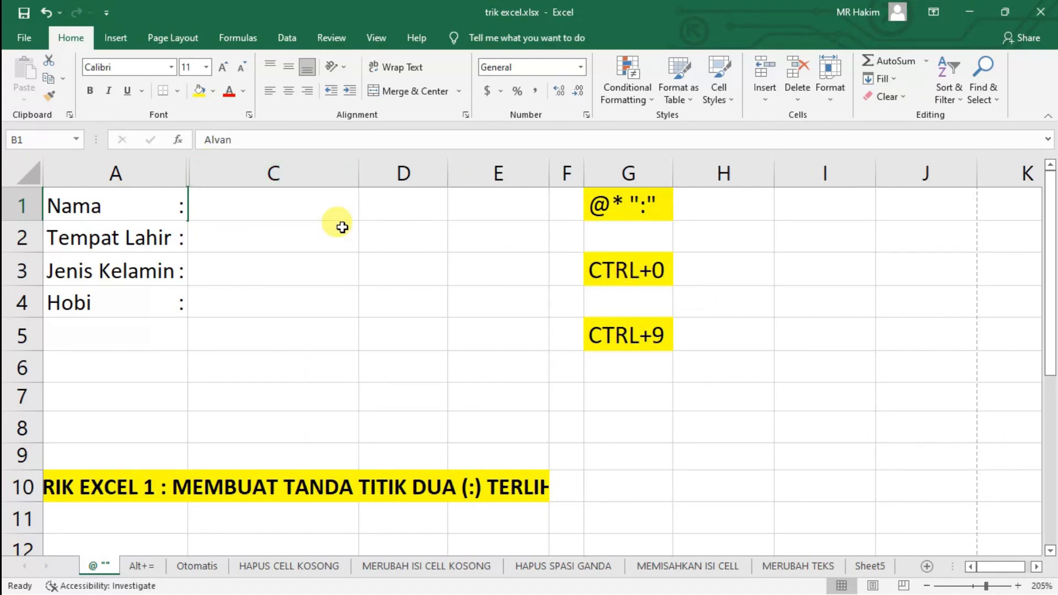
double_click(187, 174)
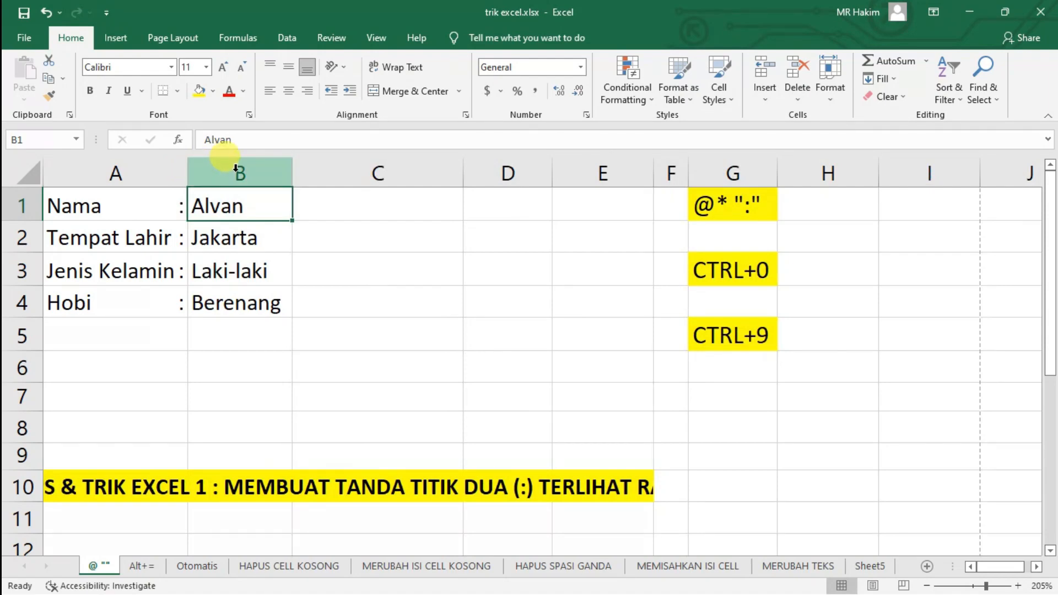
click(247, 305)
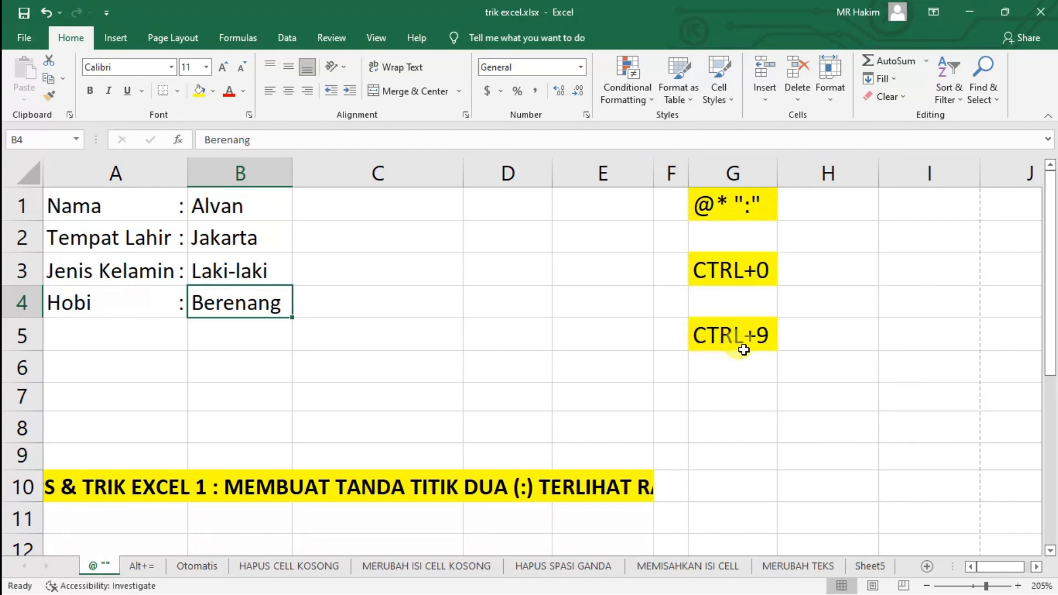
- Hide row 4 containing the Hobi entry and unhide it again
click(121, 306)
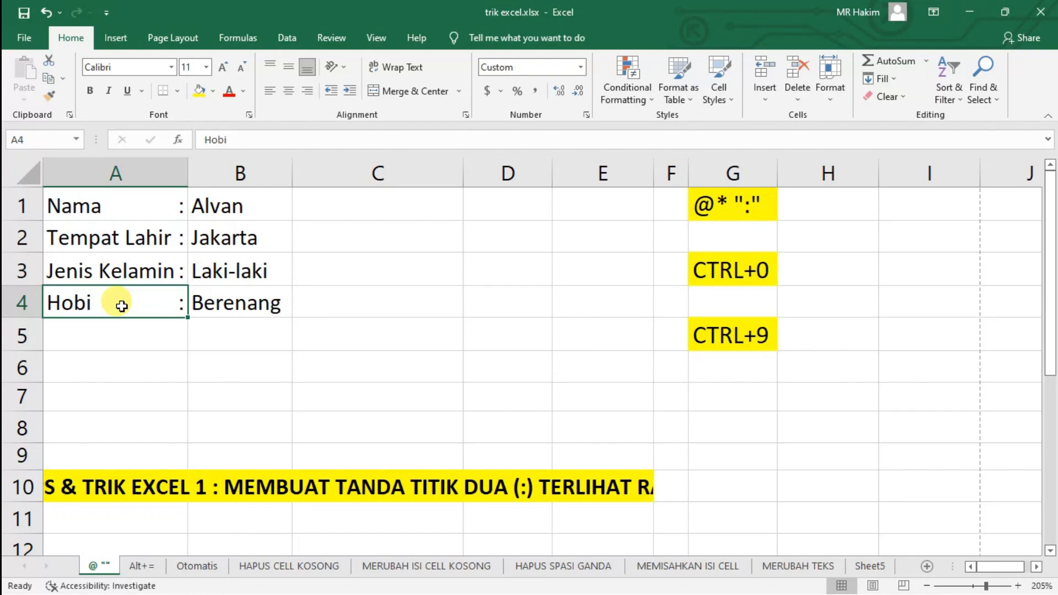
key(ctrl+9)
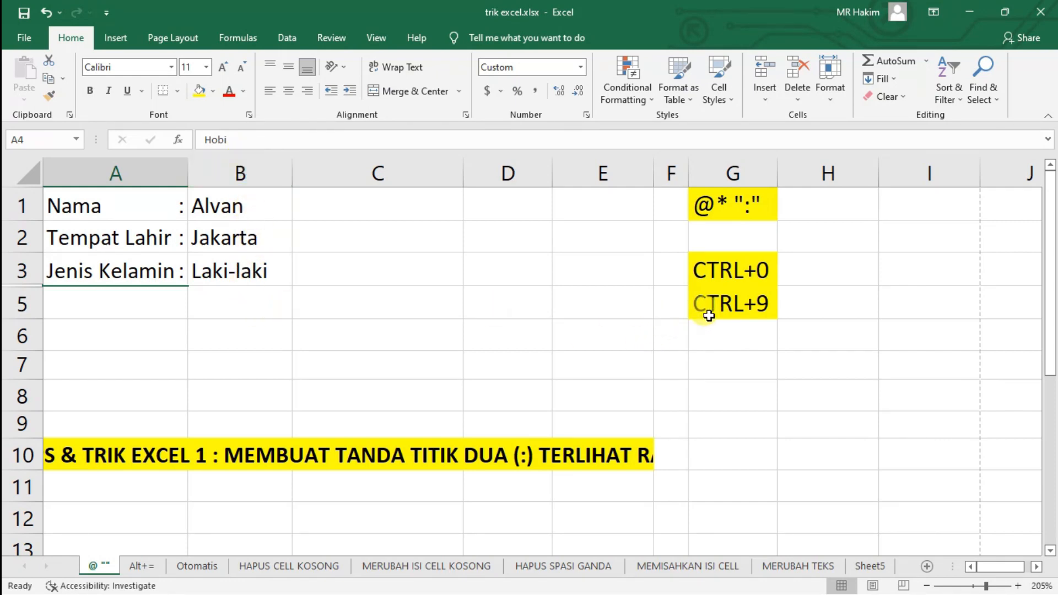
double_click(31, 287)
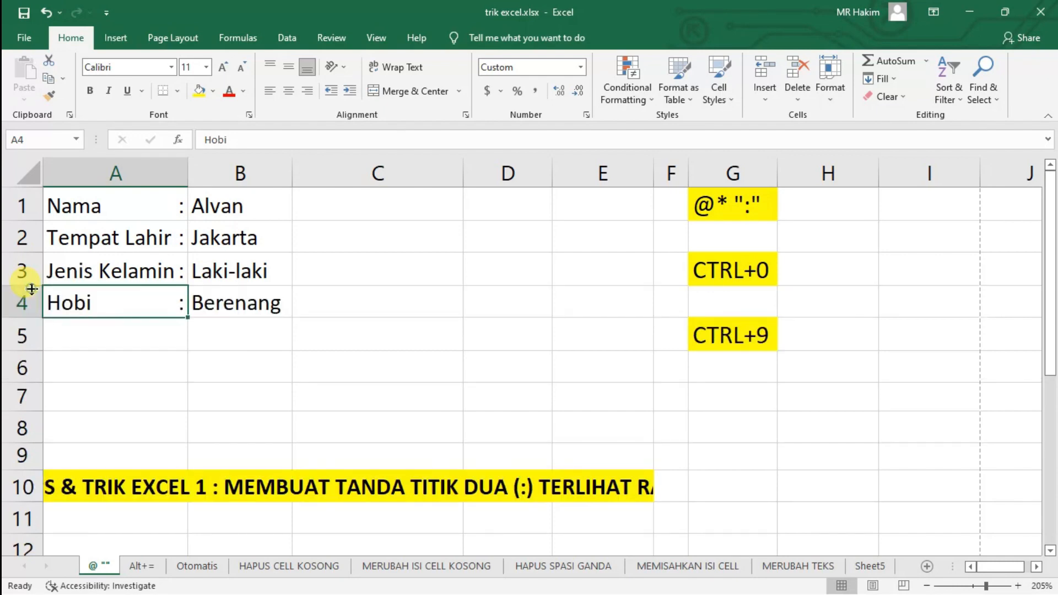
click(198, 302)
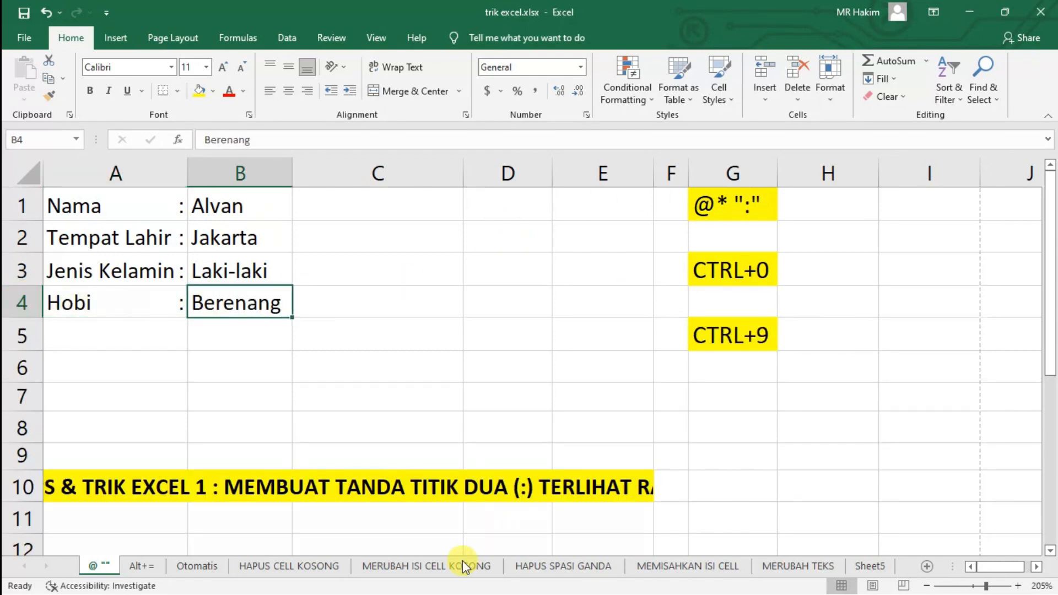
- Switch to the Alt+= sheet and review the stock table's columns from Kode Barang to Jumlah Stok Barang
click(143, 566)
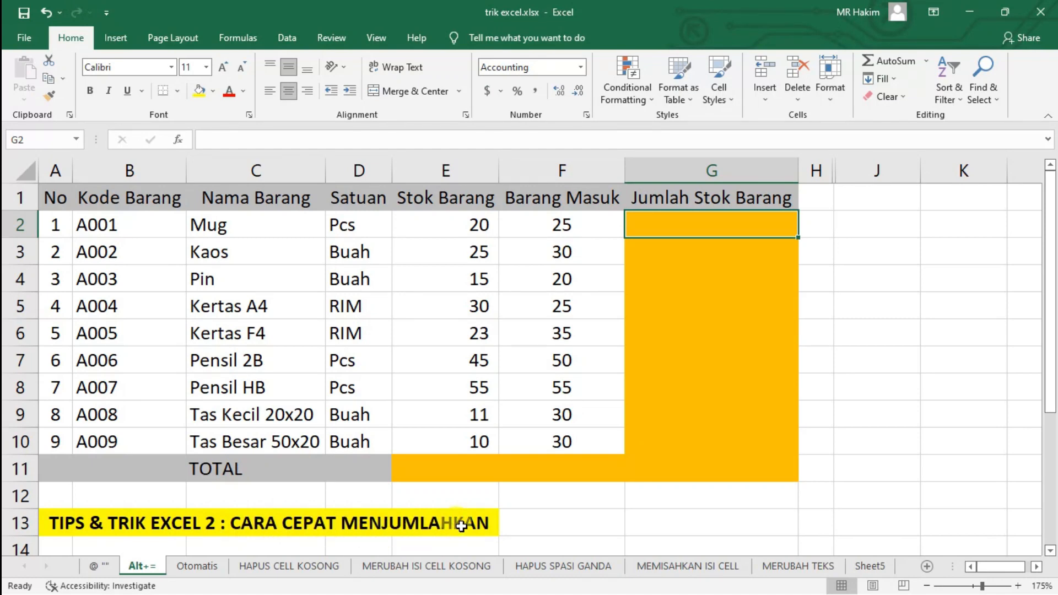
click(123, 168)
click(248, 168)
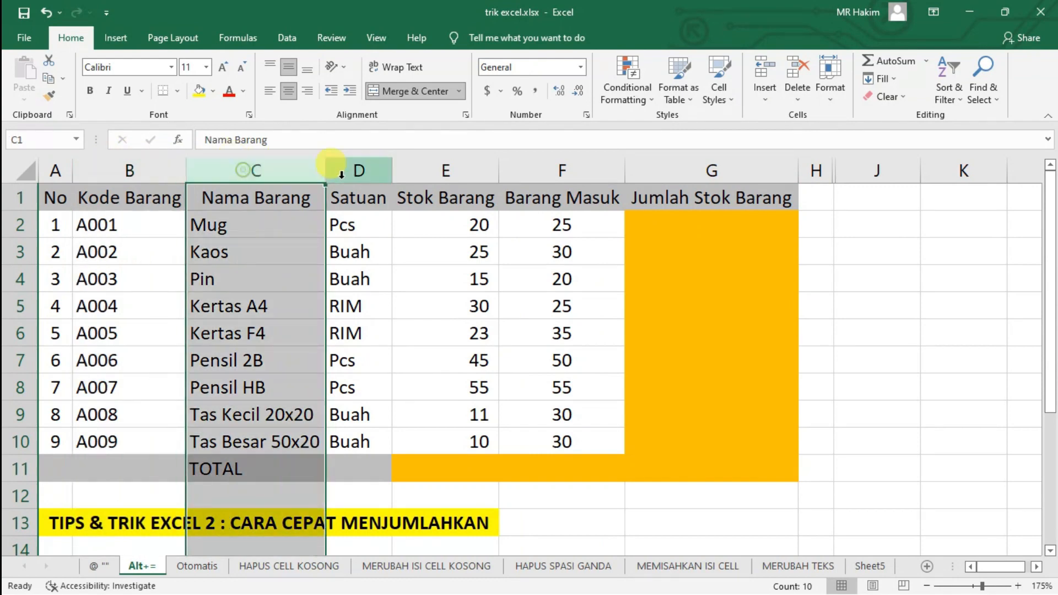
click(358, 171)
click(439, 169)
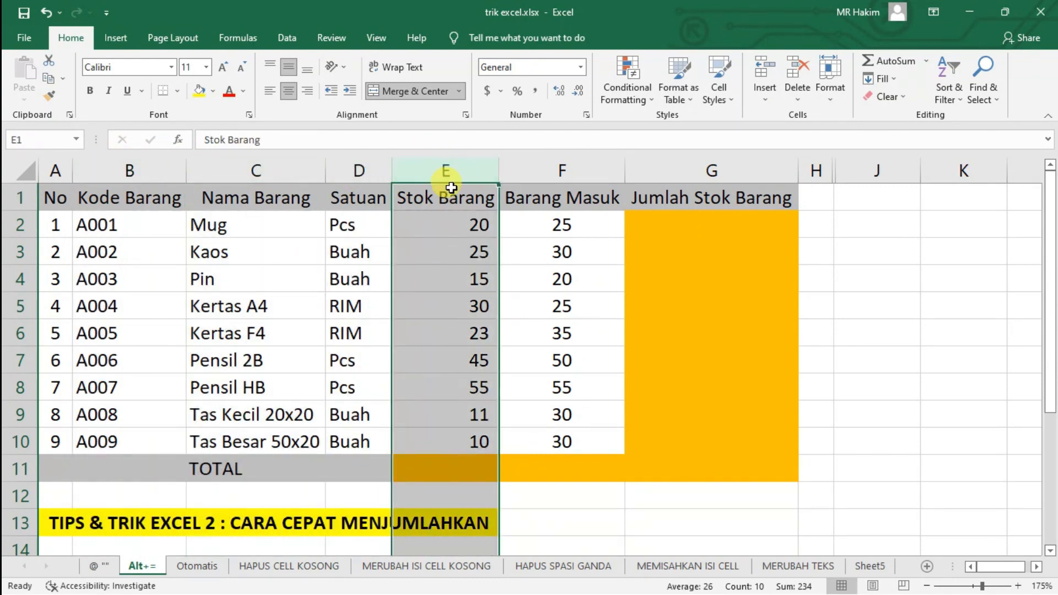
click(545, 165)
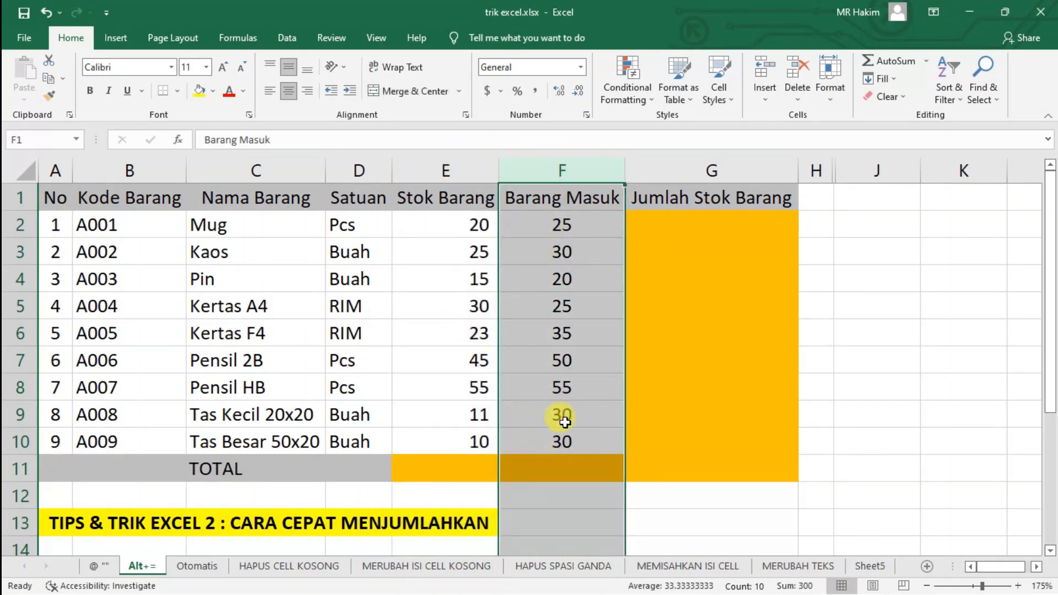
click(711, 169)
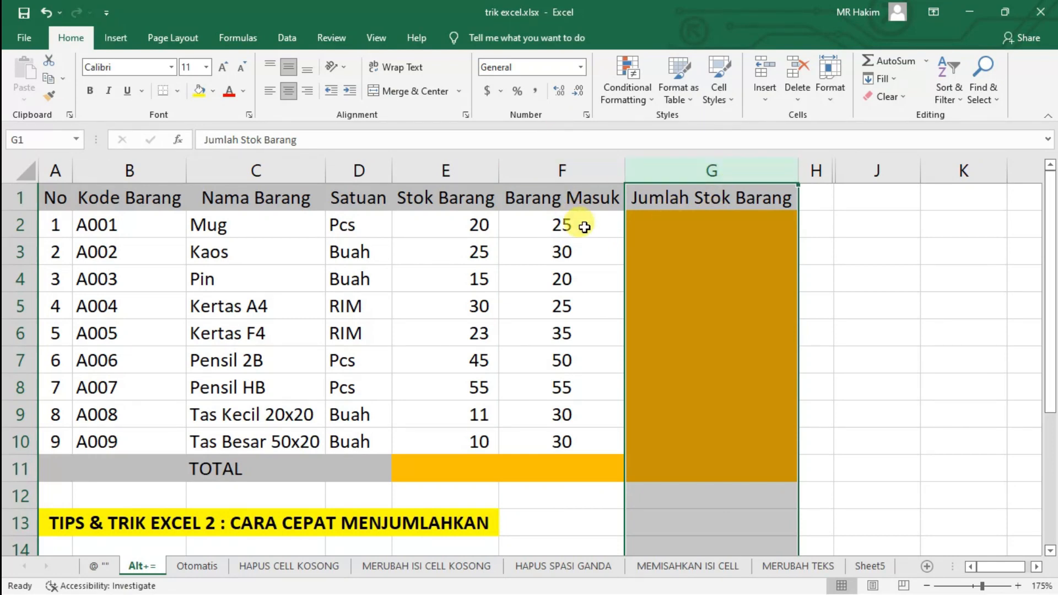
- Enter the formula =sum(E2:F2) in G2 to total the Mug's stock and incoming goods
click(450, 223)
click(680, 227)
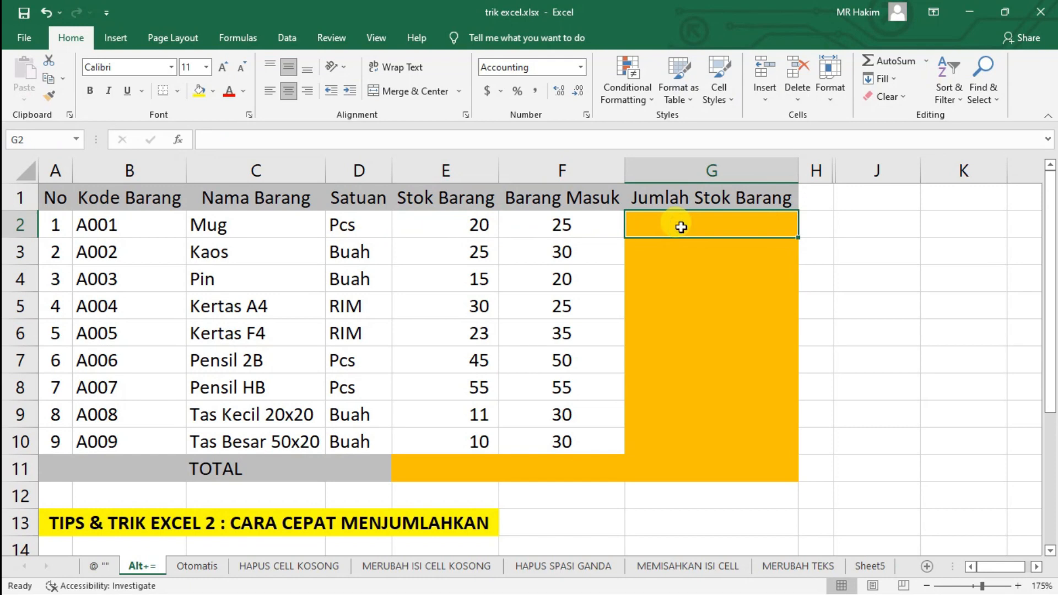
text(=sum()
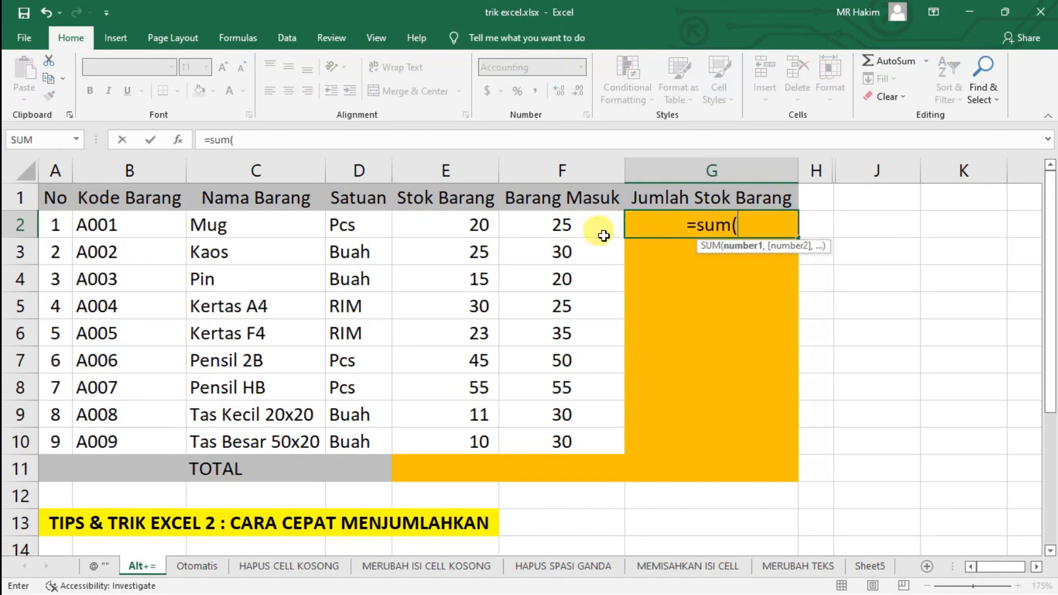
drag(479, 223, 547, 223)
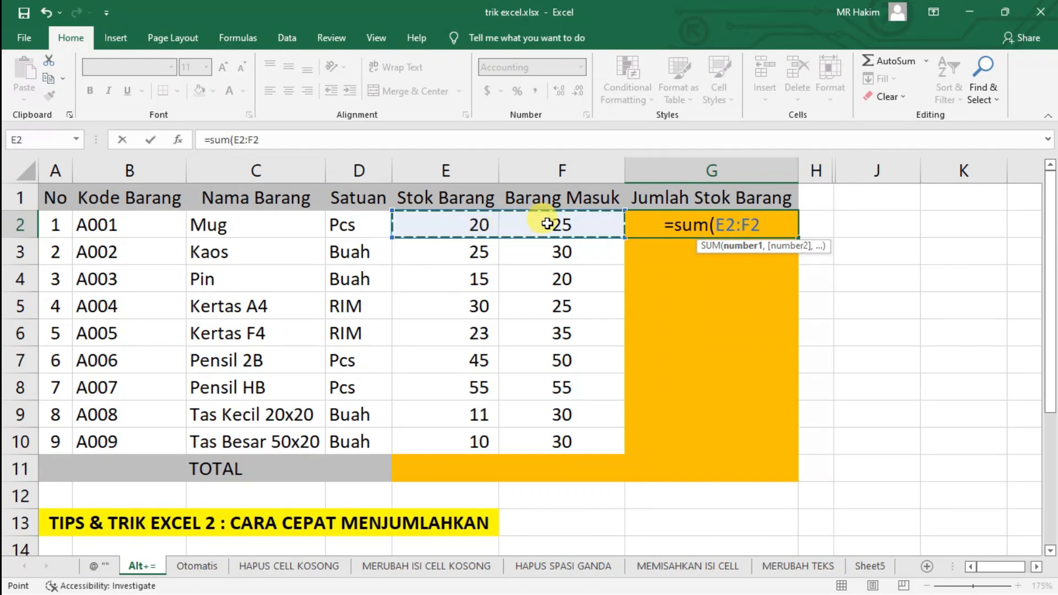
text())
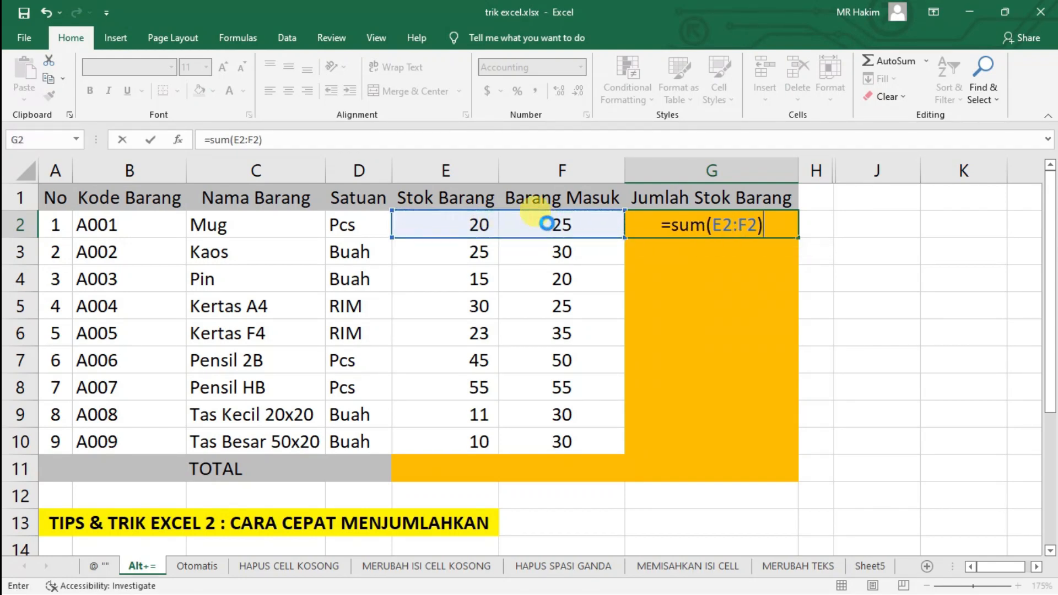
key(Return)
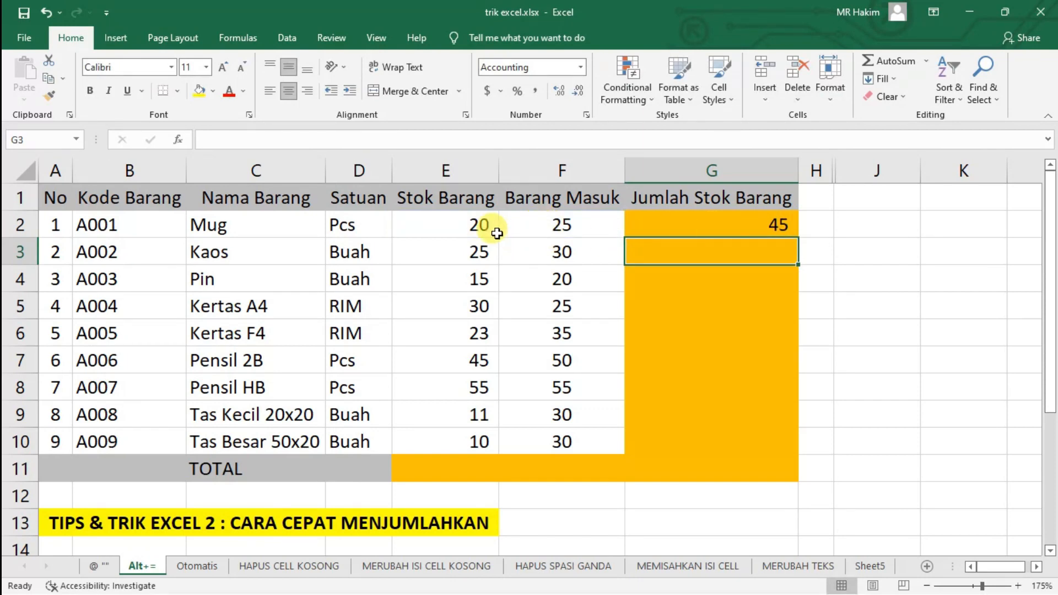
- Clear the sum formula from G2 and unhide column I with its width fitted to the contents
click(723, 230)
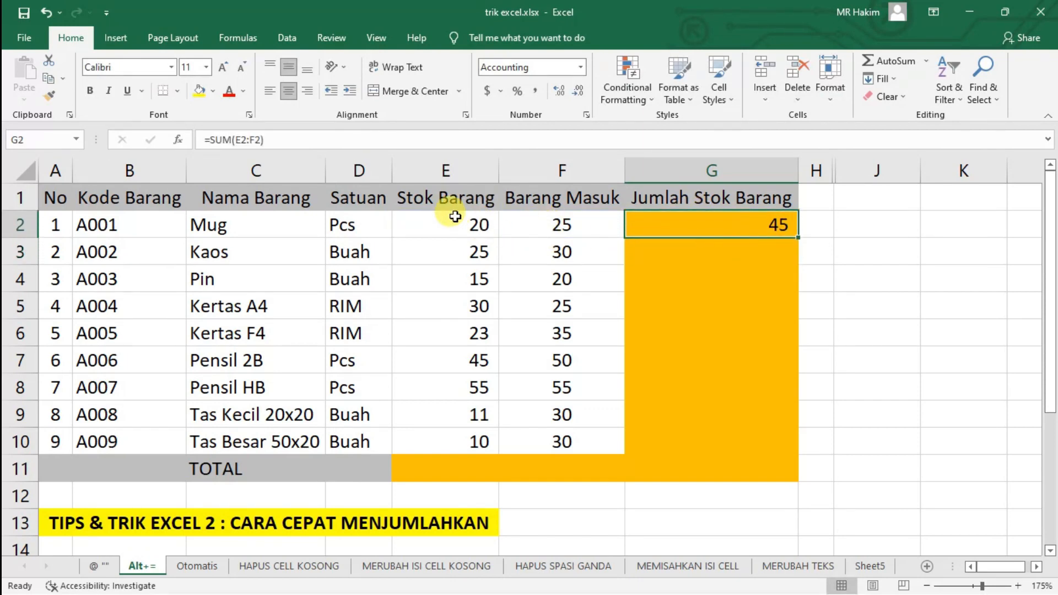
click(466, 219)
click(571, 227)
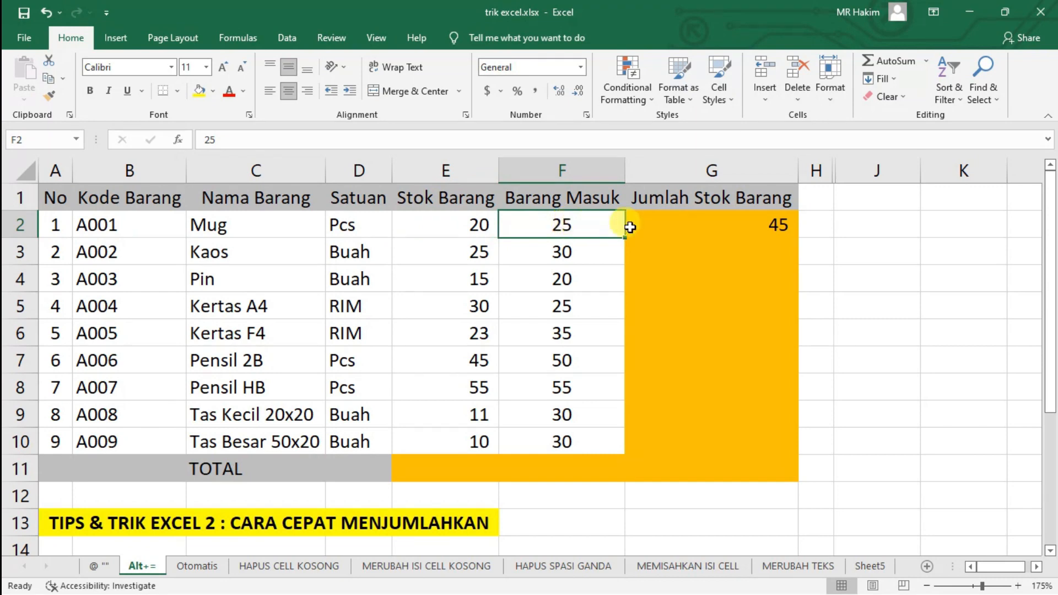
click(744, 231)
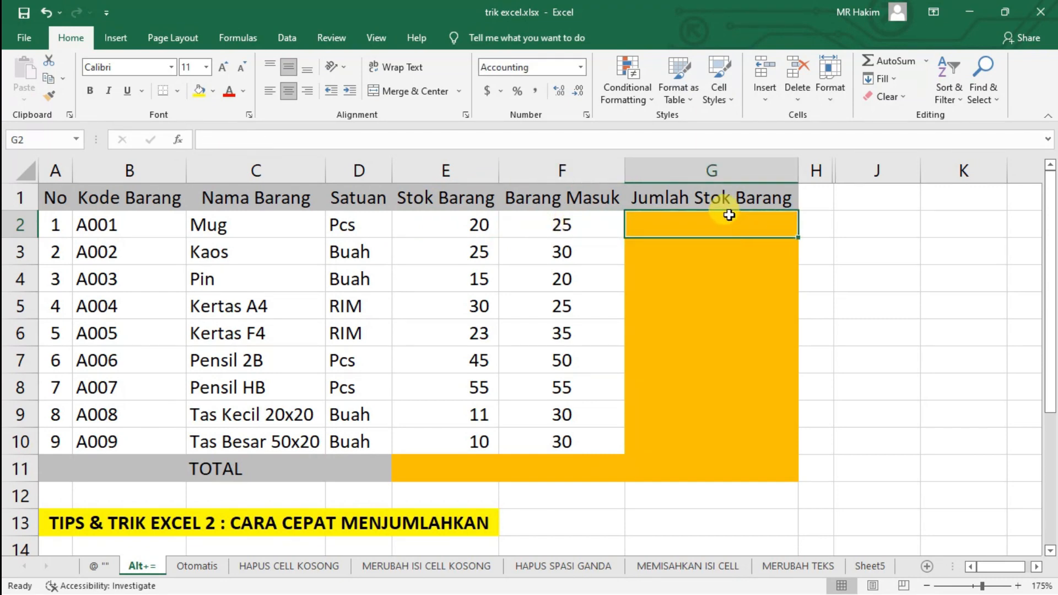
click(701, 249)
click(697, 229)
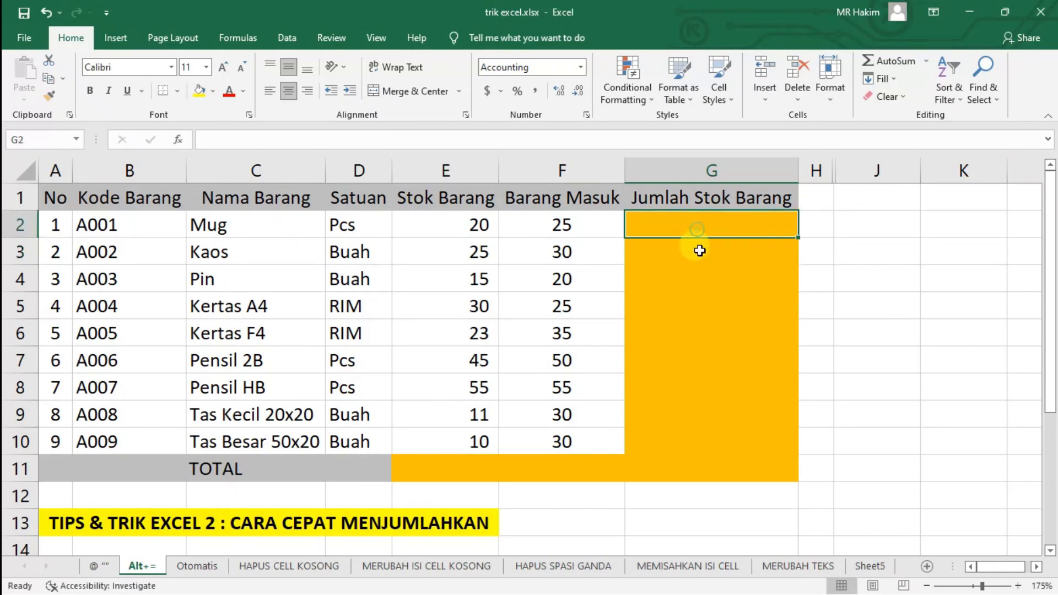
click(699, 247)
click(711, 220)
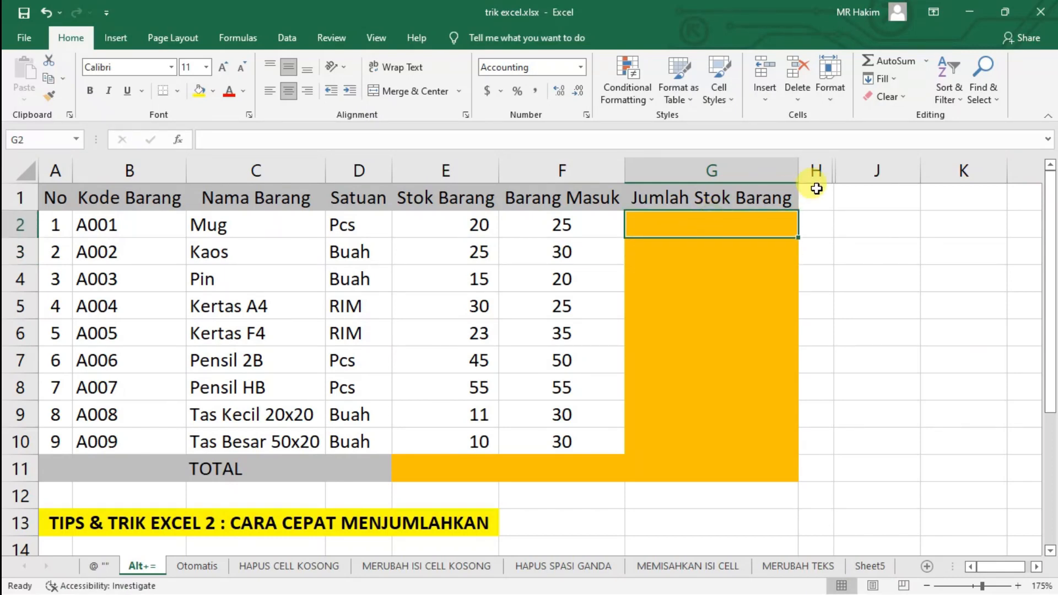
double_click(837, 169)
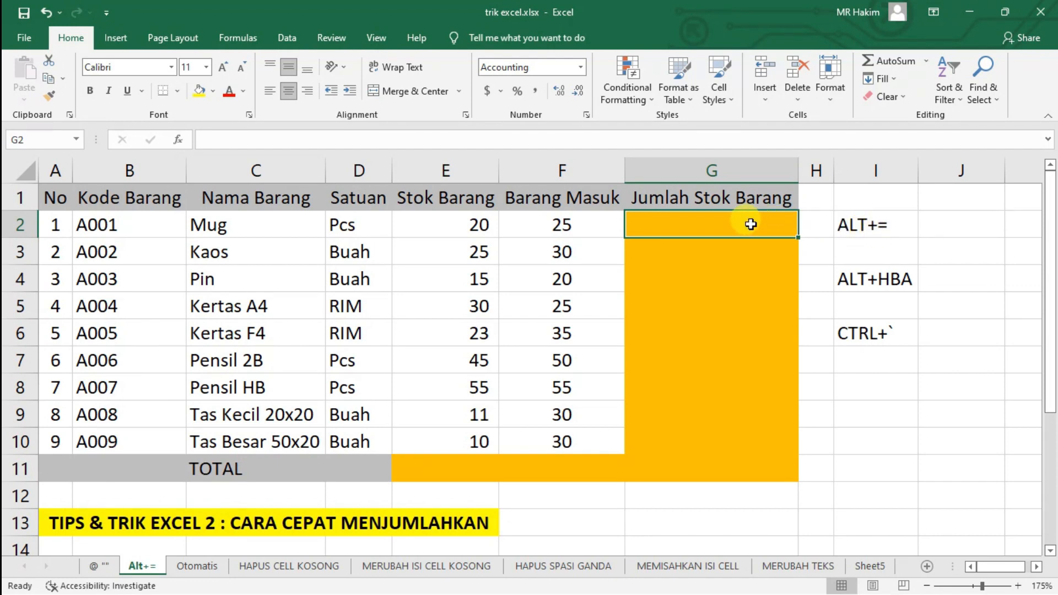
- AutoSum the Mug's row in G2, and fill all row and column totals across E2:G11 with AutoSum
key(alt+equal)
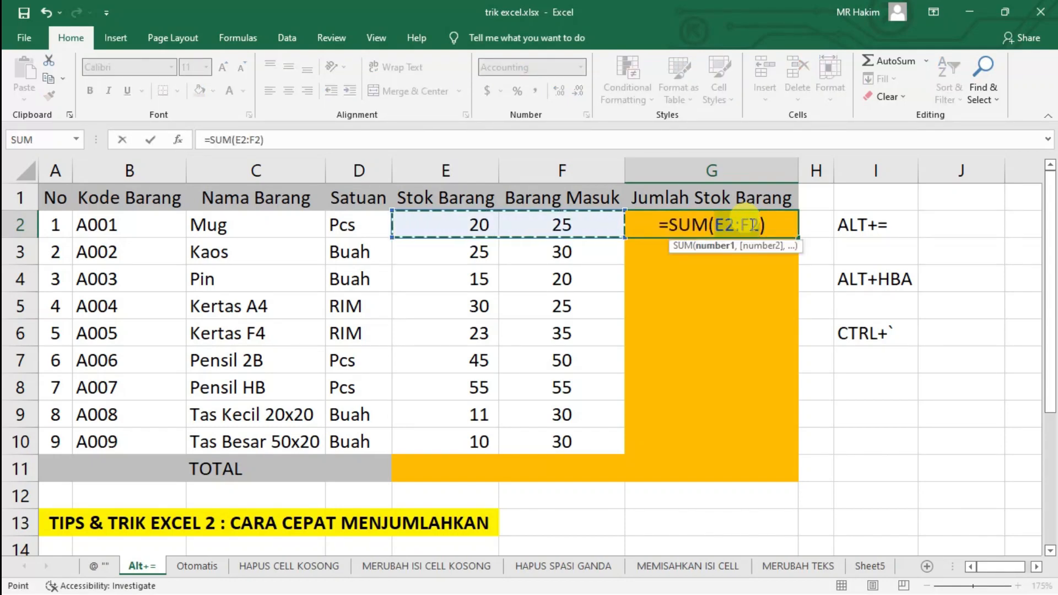
key(Return)
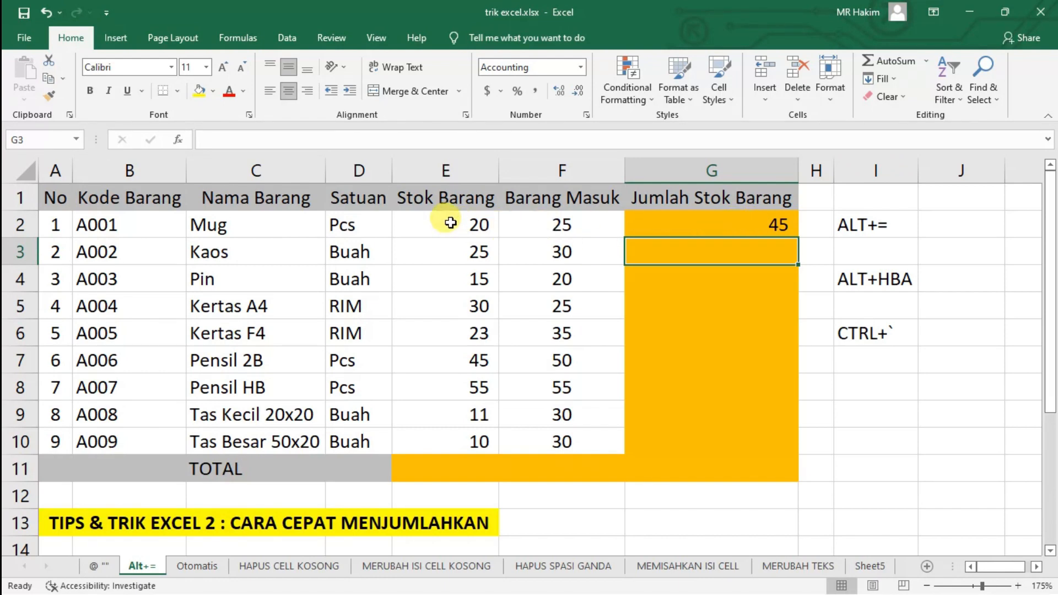
drag(450, 222, 726, 455)
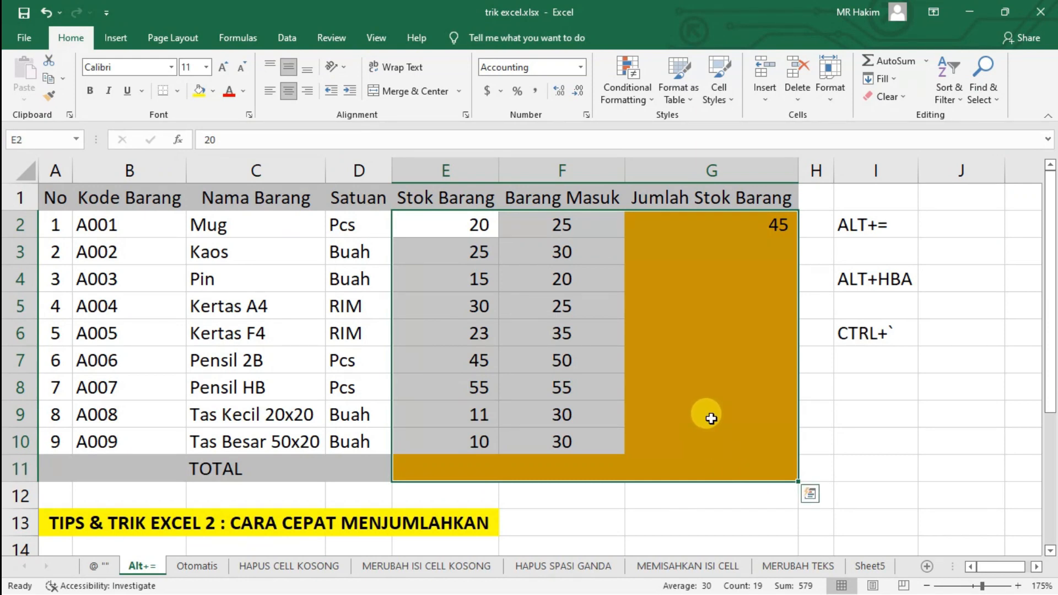
key(alt+equal)
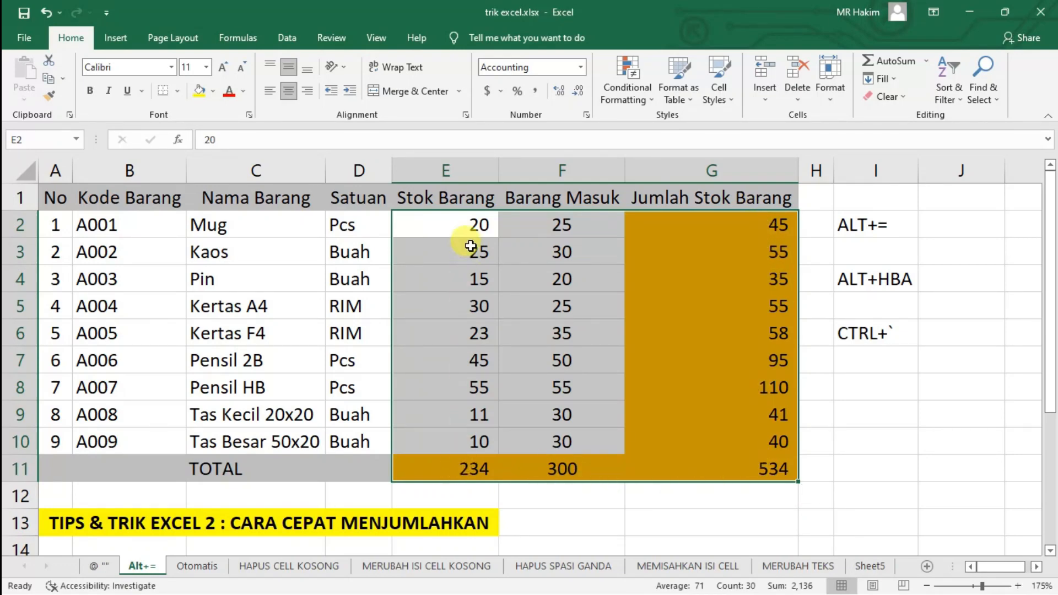
- Check the totals in row 11 against the sums of the selected Stok Barang, Barang Masuk and Jumlah Stok Barang values
drag(472, 226, 485, 430)
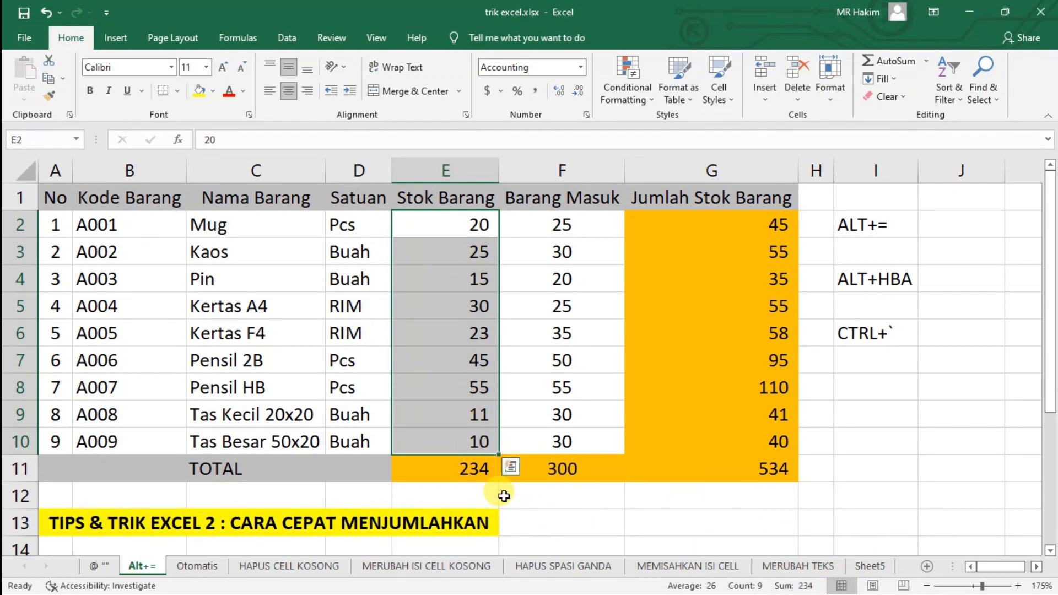
drag(573, 226, 573, 443)
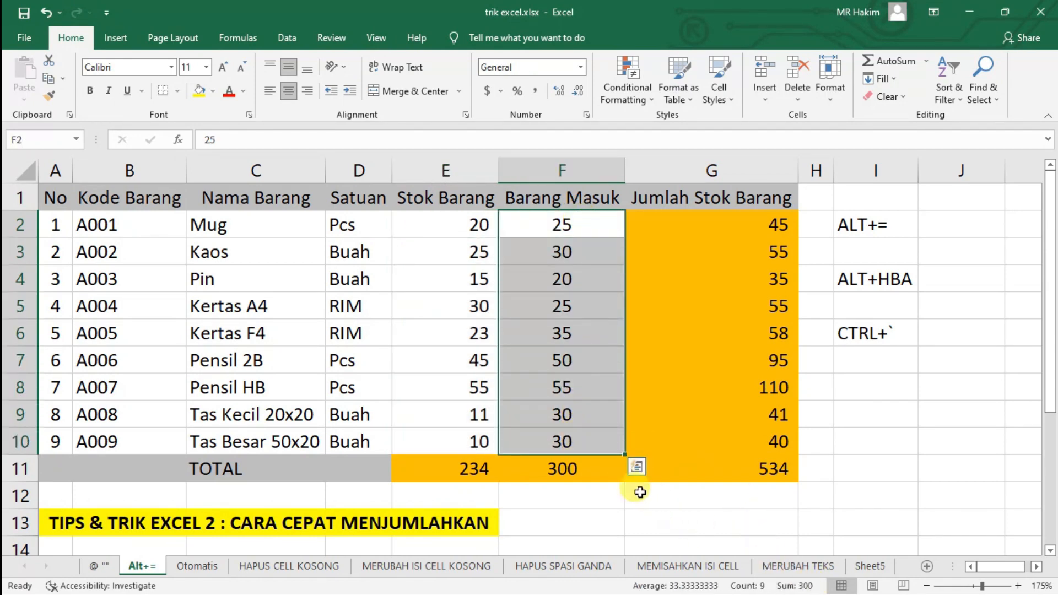
click(573, 468)
drag(755, 224, 754, 444)
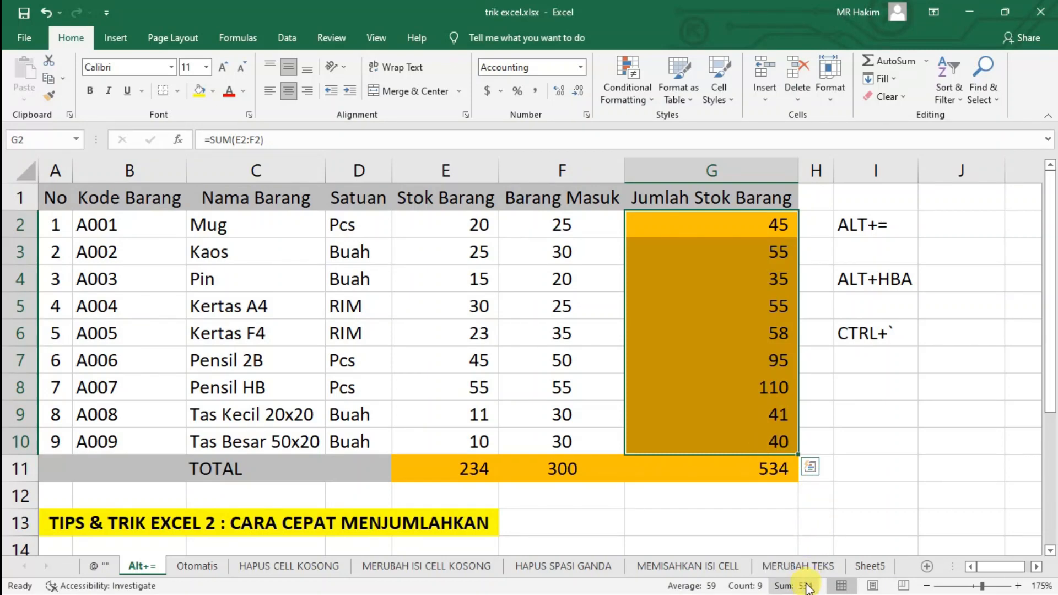
click(861, 433)
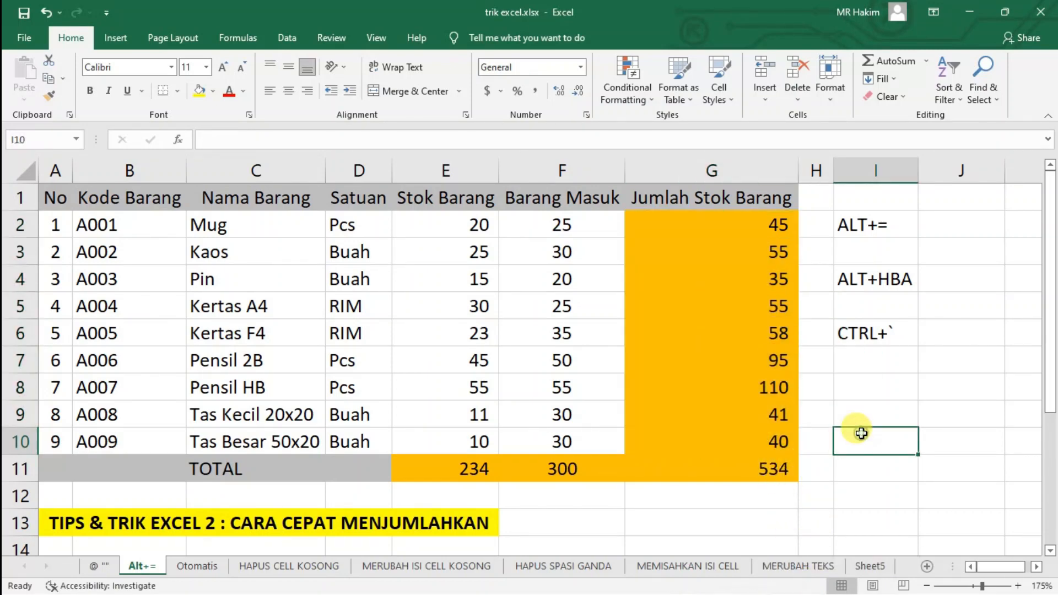
click(921, 384)
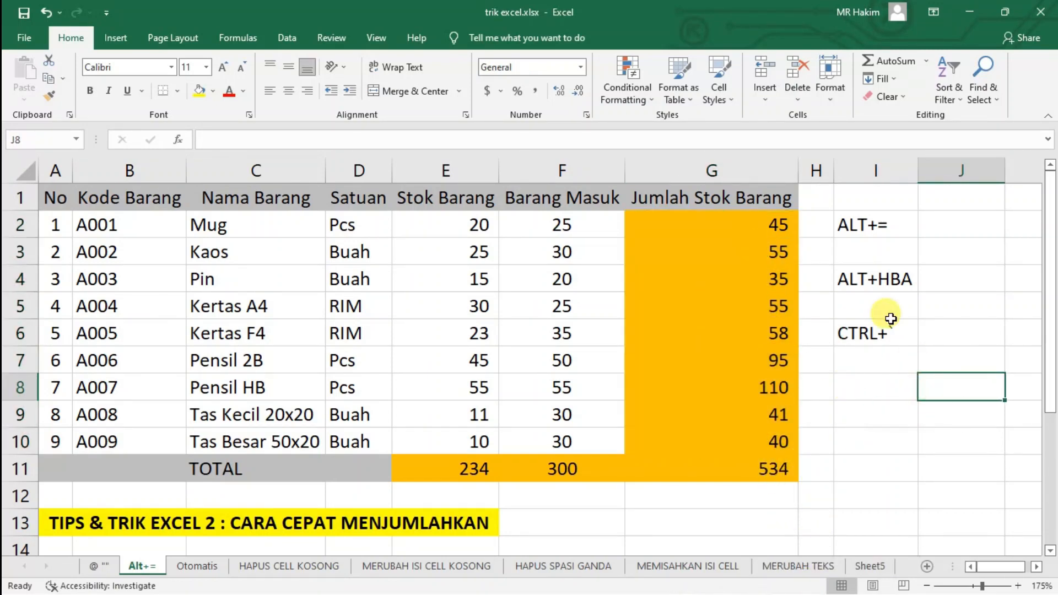
- Apply all borders to the stock table A1:G11 and remove them again
drag(60, 198, 681, 470)
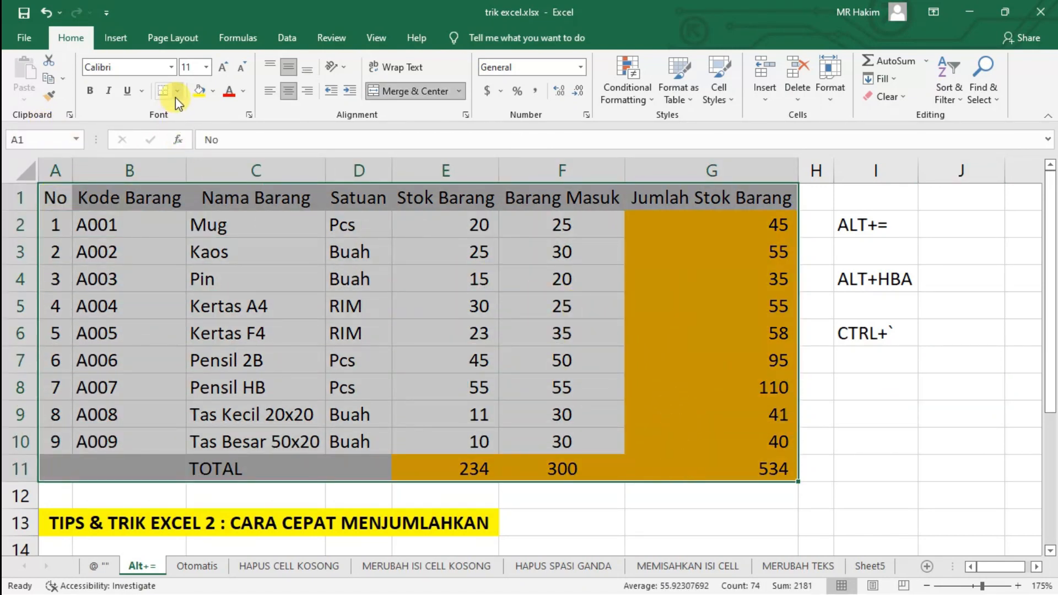
click(177, 91)
click(182, 223)
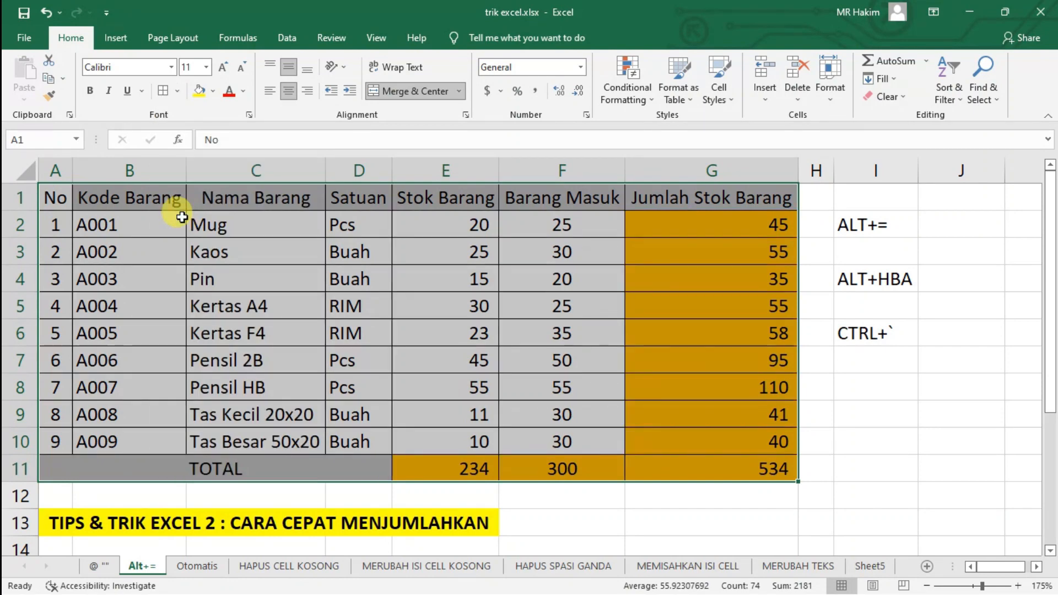
click(177, 92)
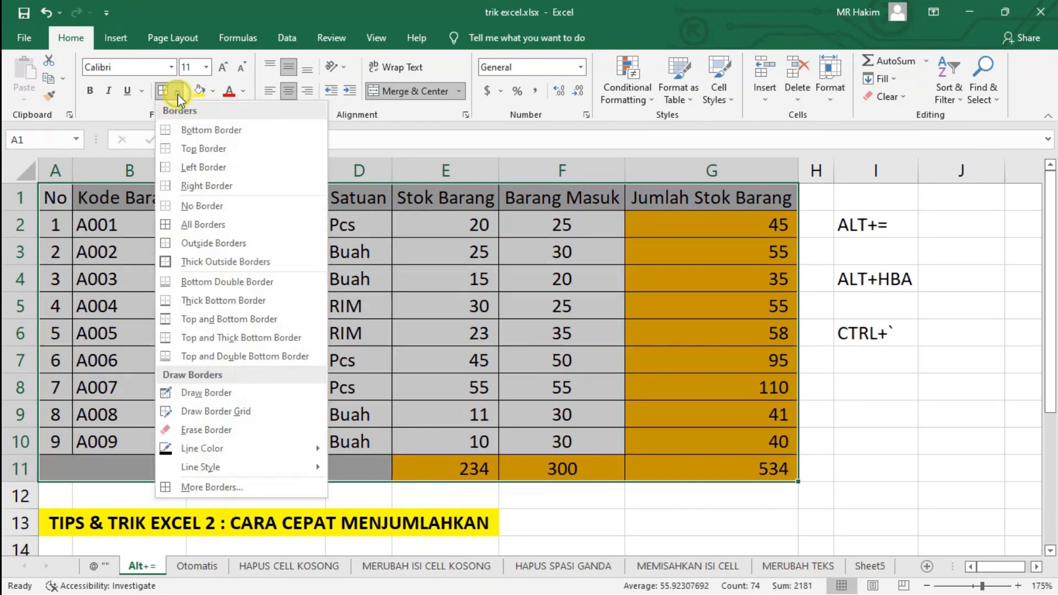
click(182, 205)
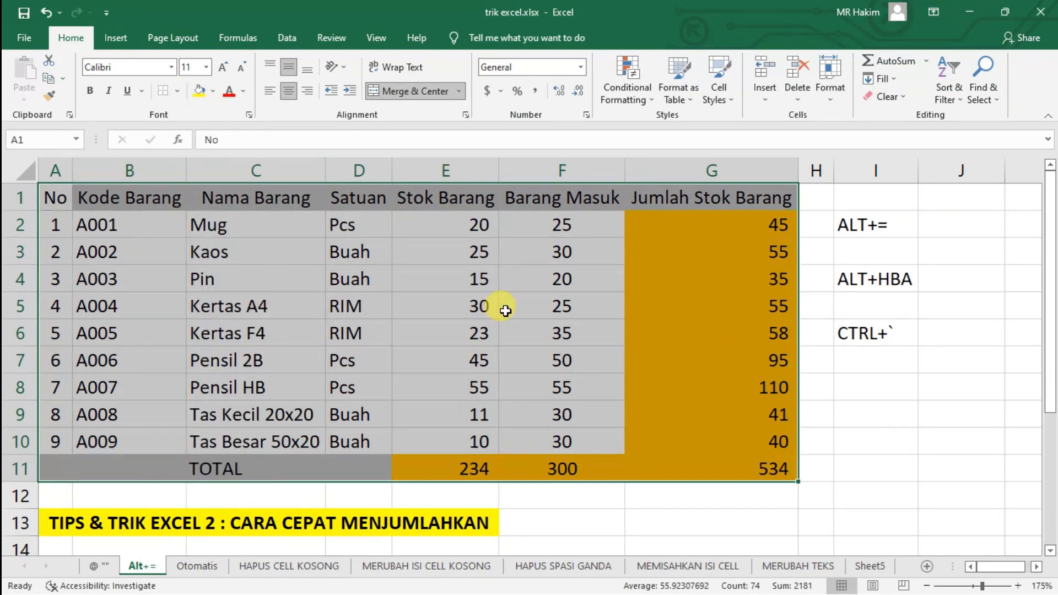
- Add all borders to the whole stock table A1:G11, including the header and TOTAL rows
click(847, 278)
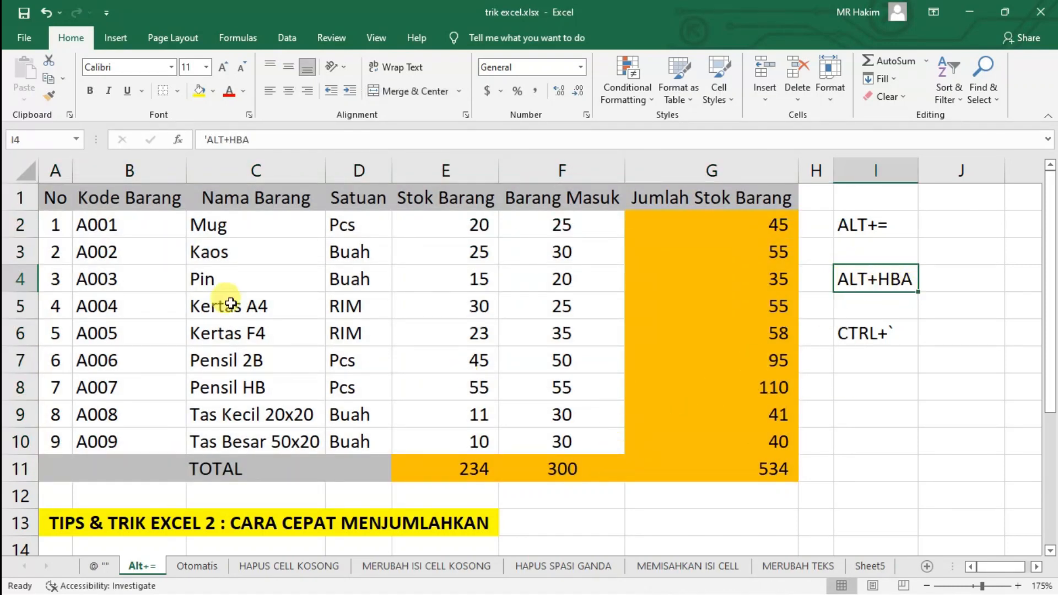
drag(48, 197, 786, 470)
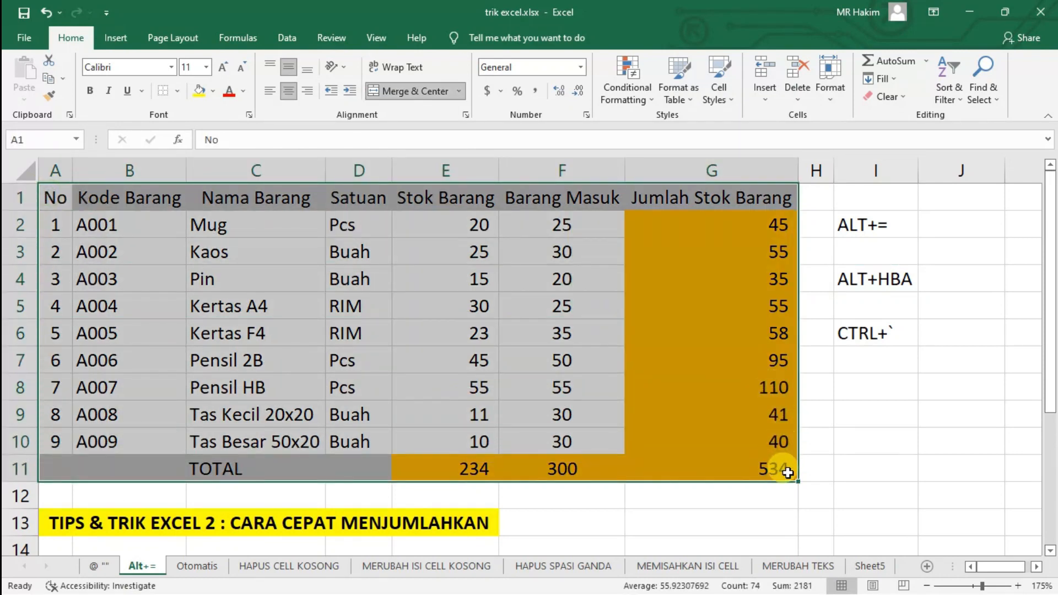
key(alt+h)
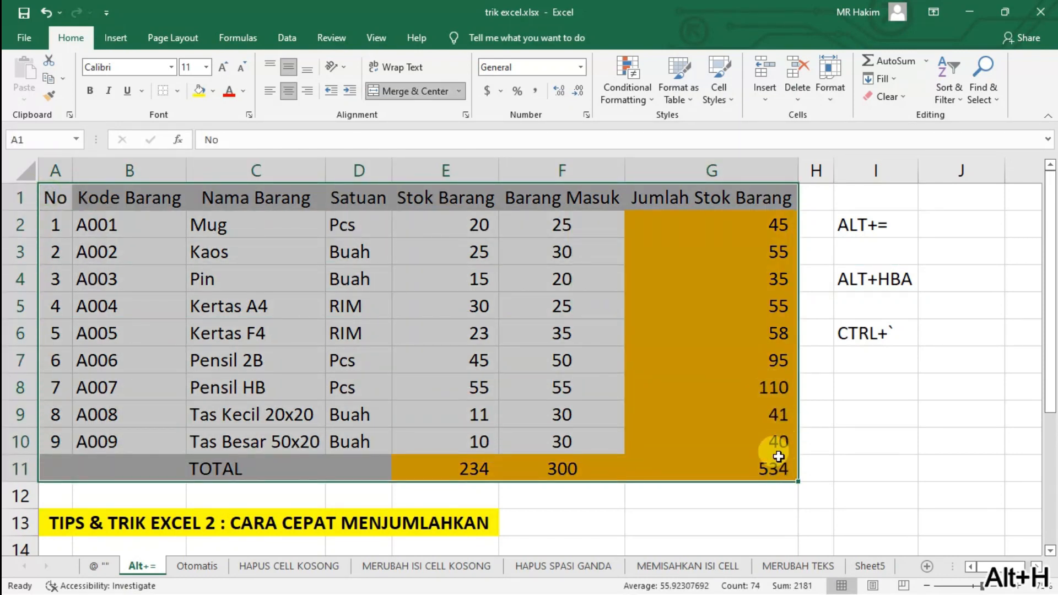
key(b)
key(a)
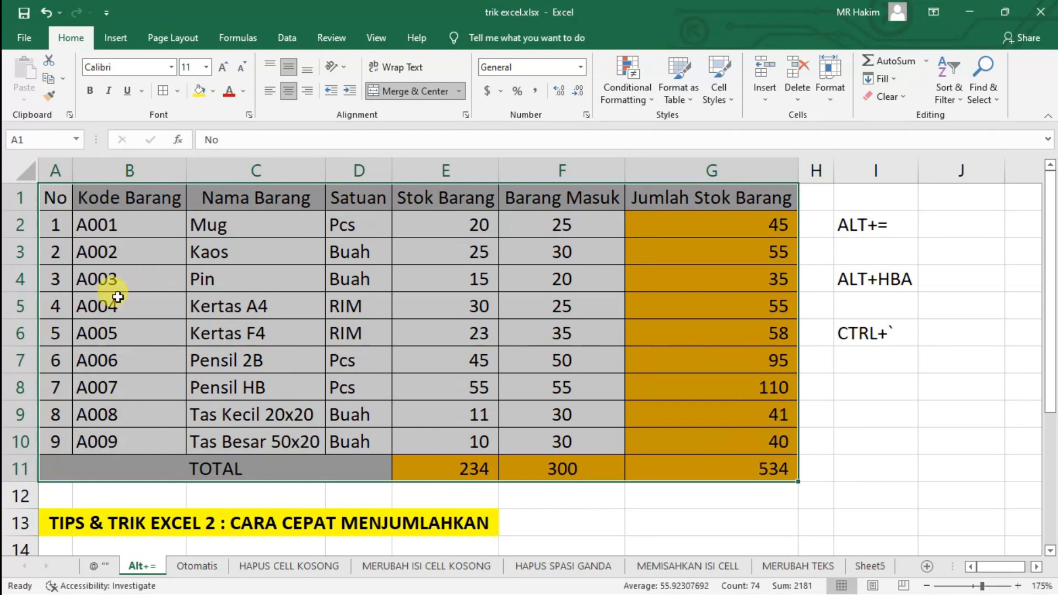
click(848, 358)
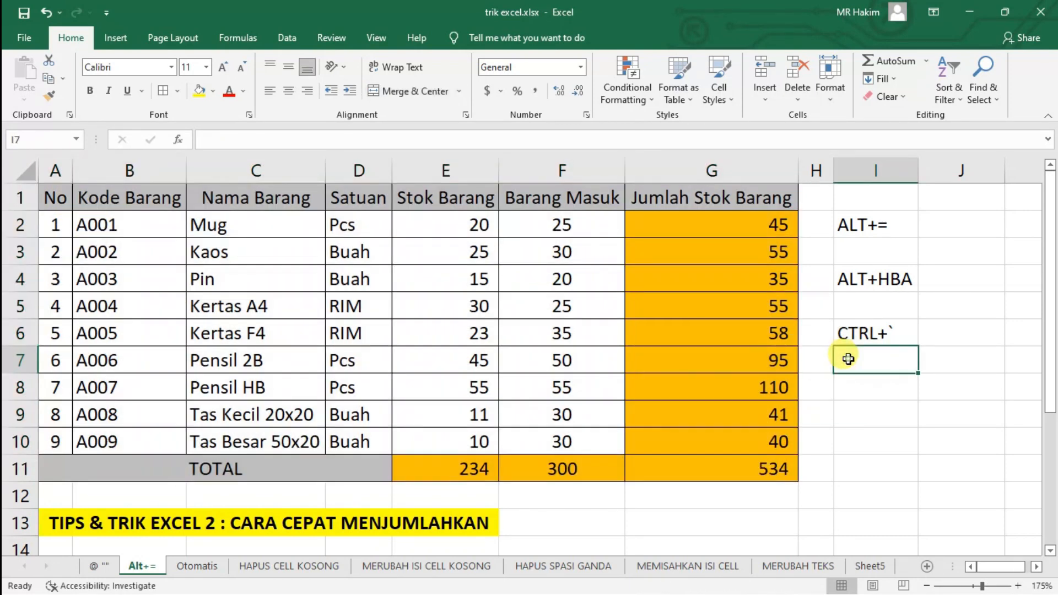
click(854, 411)
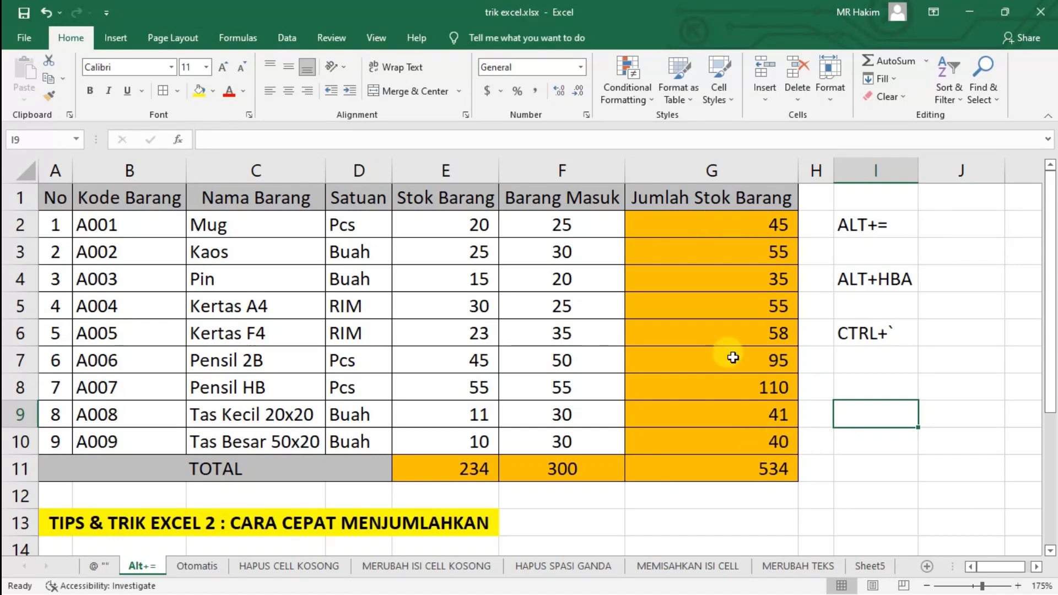
- Show the sheet's formulas, review the SUM formulas in column G and row 11, and return to displaying values
click(715, 224)
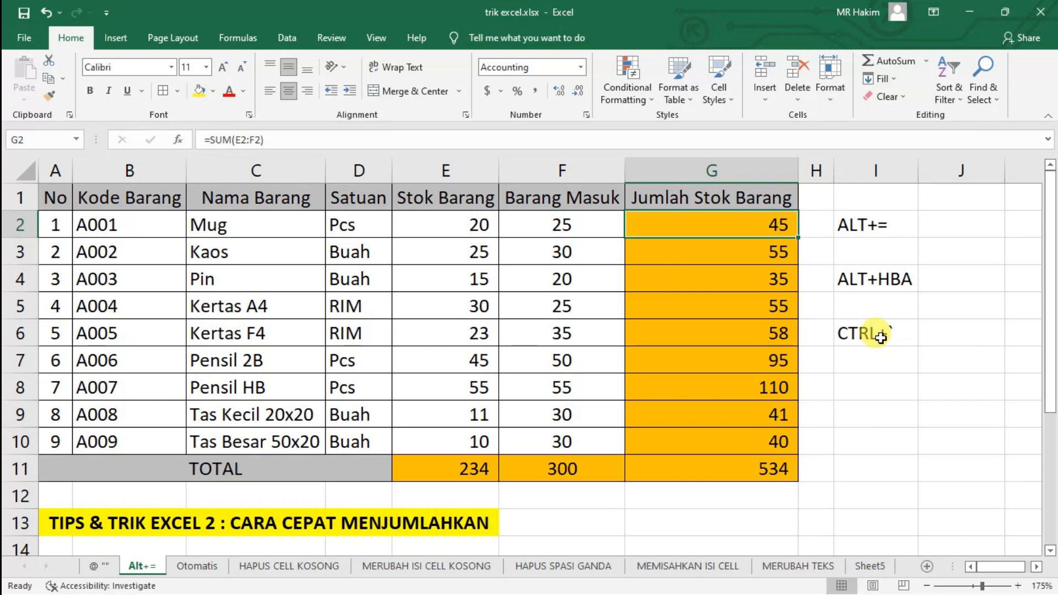
key(ctrl)
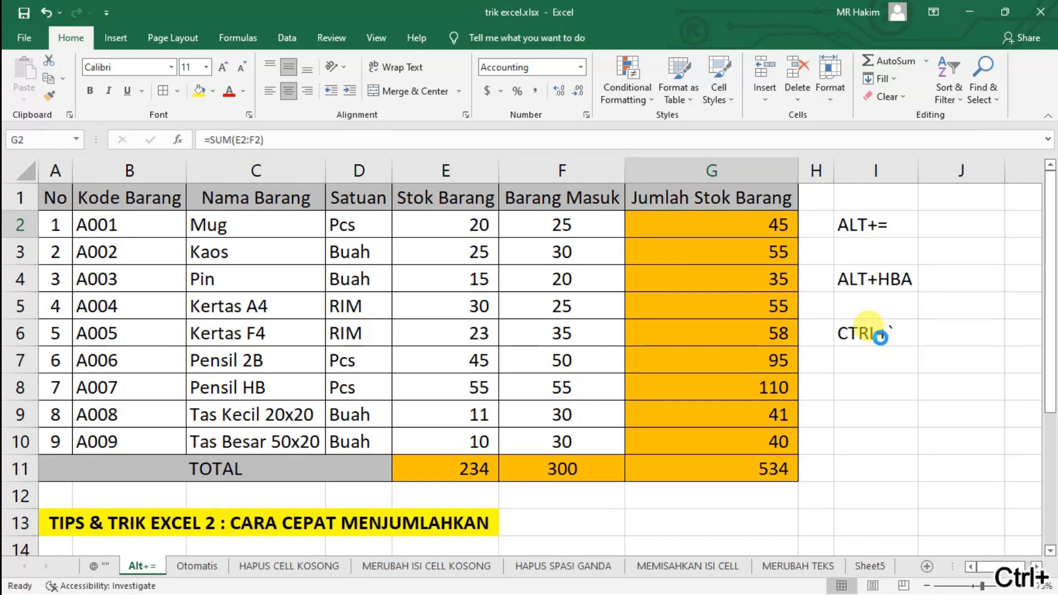
key(ctrl+grave)
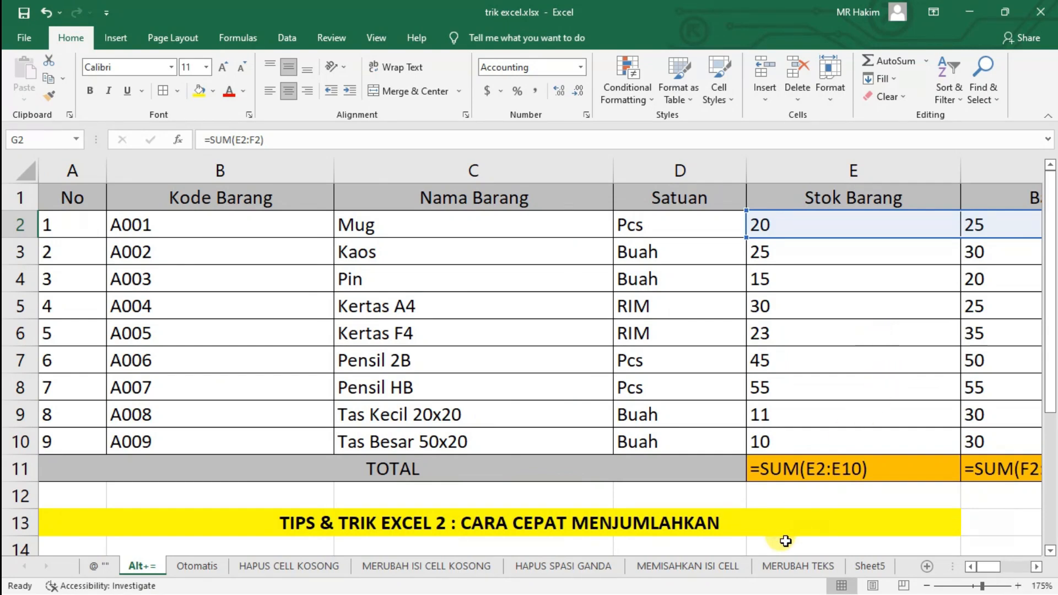
click(1036, 567)
click(1037, 567)
click(1036, 567)
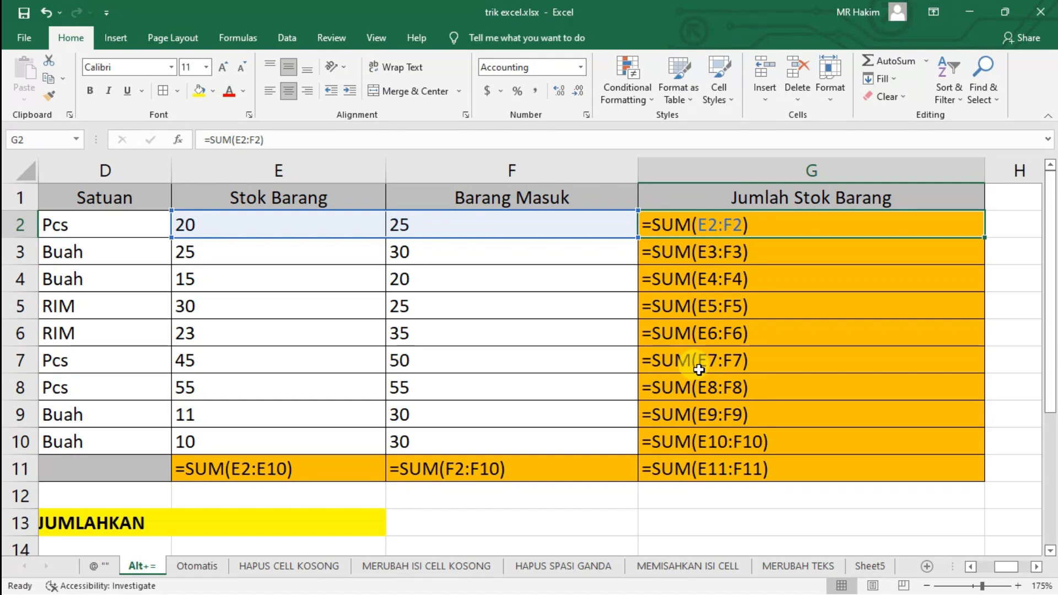
key(ctrl+grave)
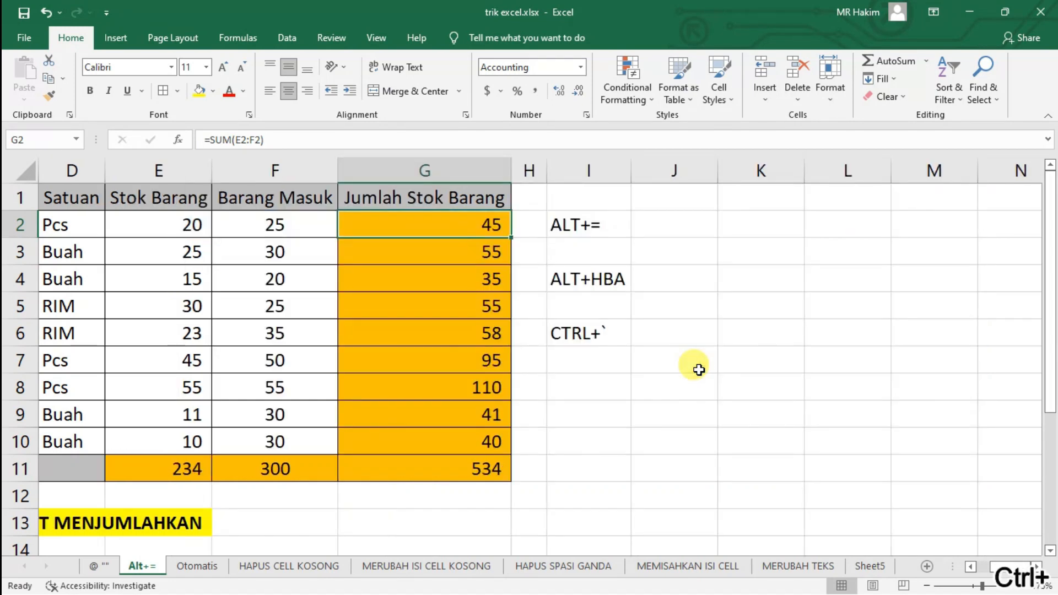
click(973, 566)
double_click(974, 565)
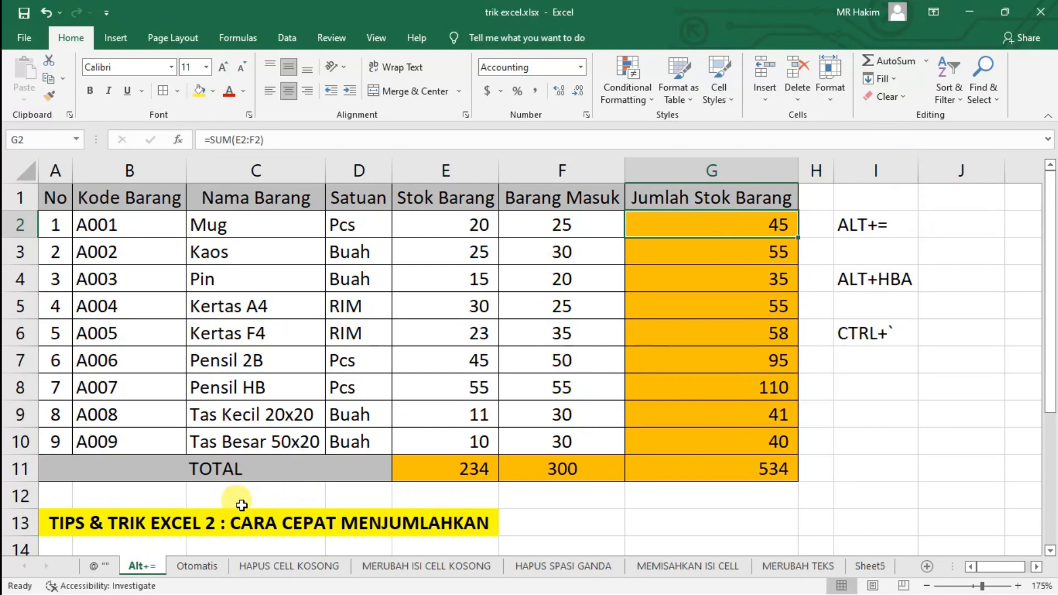
- On the Otomatis sheet, convert the range A1:G10 into a table with headers
click(196, 566)
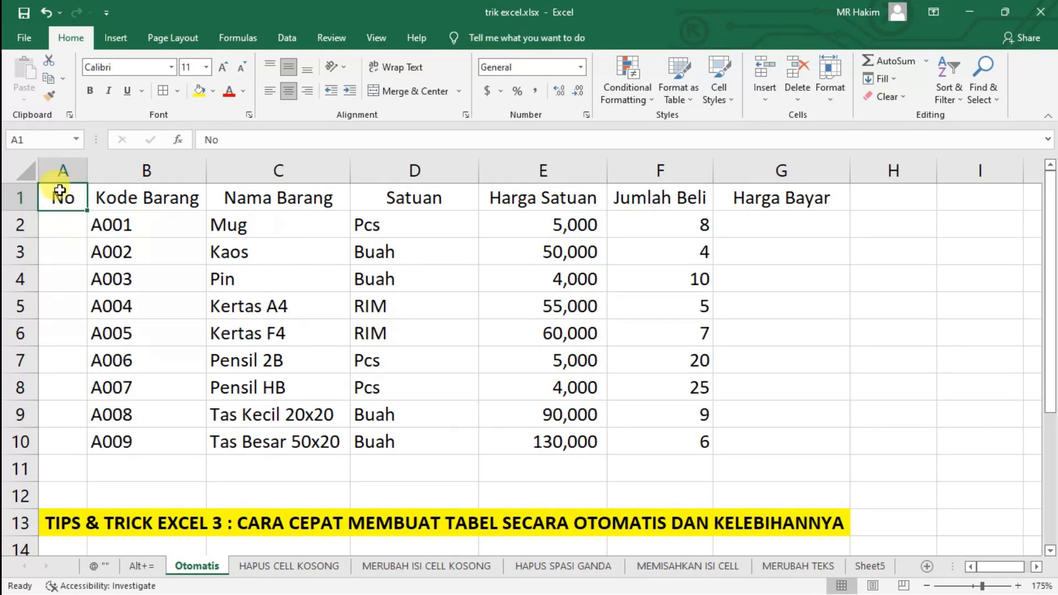
click(118, 39)
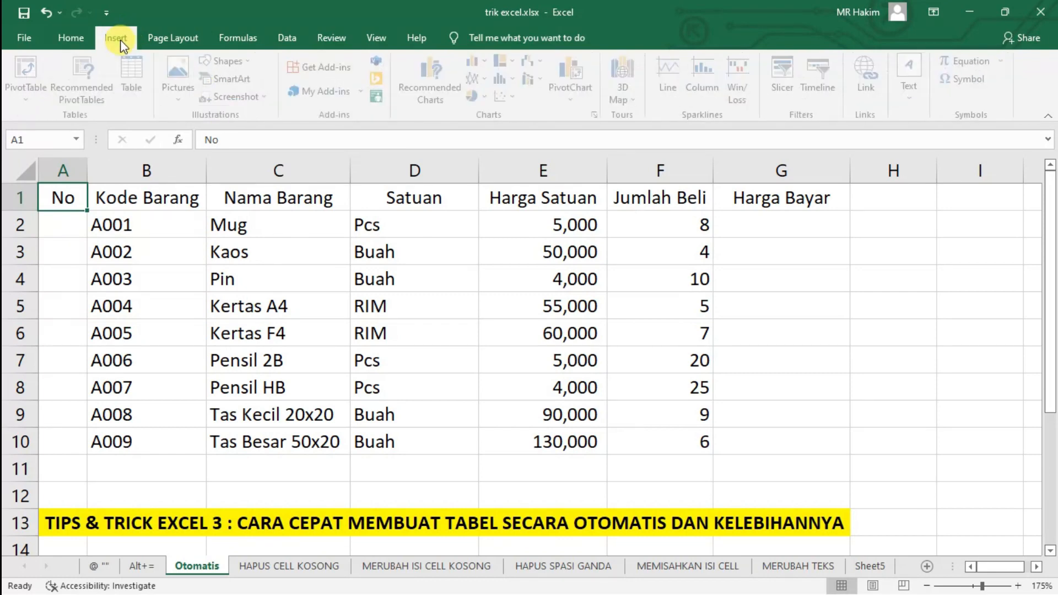
click(141, 72)
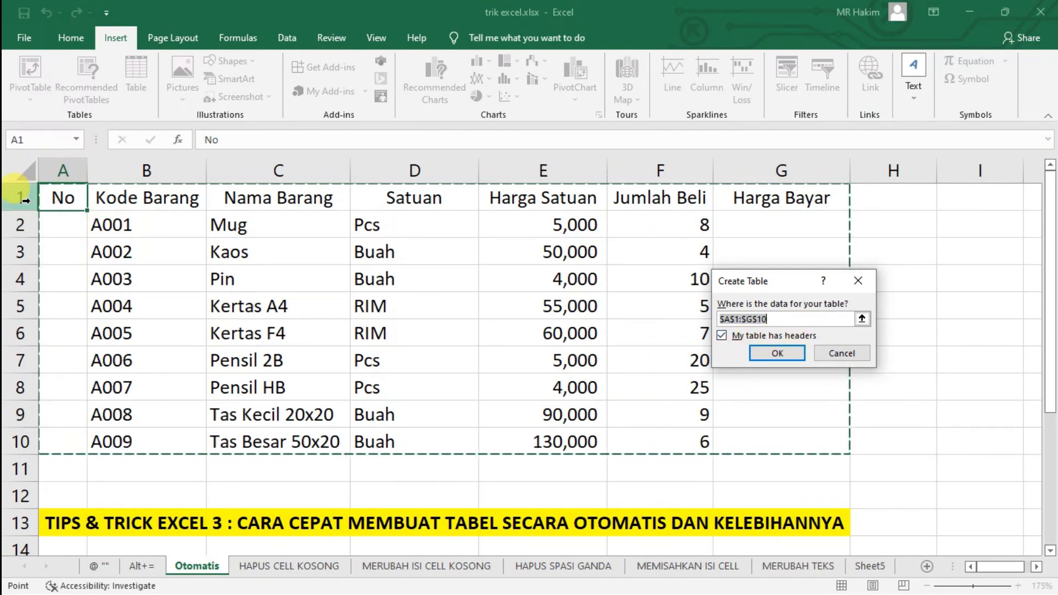
click(777, 353)
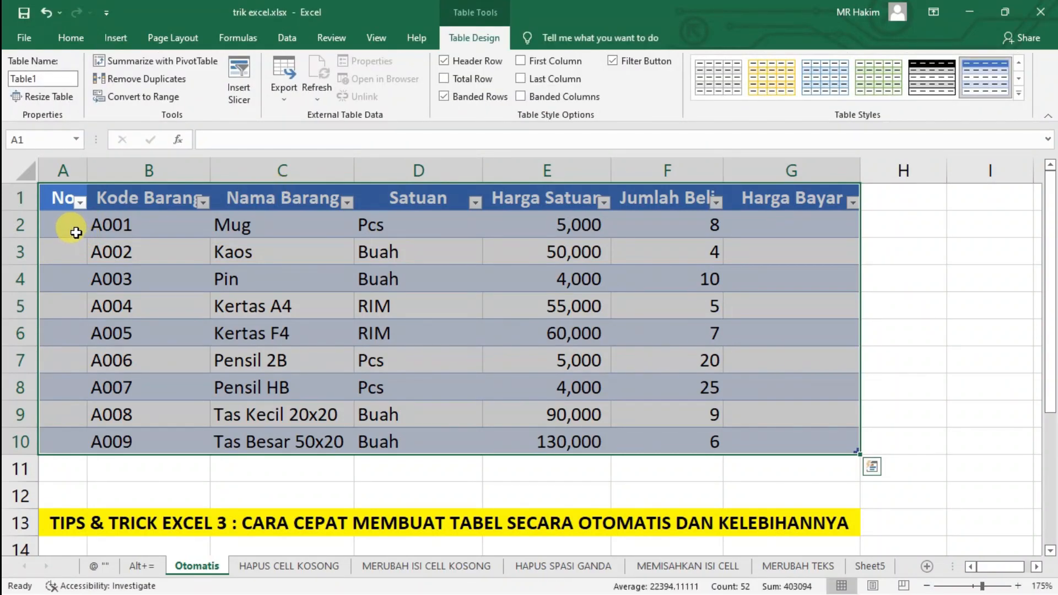
- Number the table rows with the formula =ROWS($A$2:A2) in cell A2 of the No column, and check it in A2 and A3
click(145, 227)
click(66, 225)
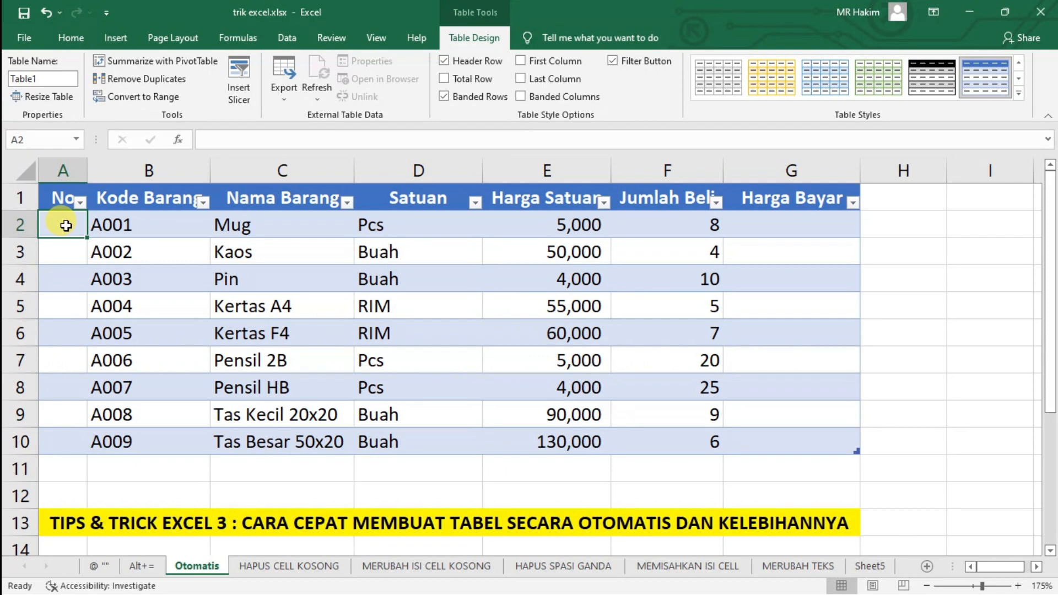
text(=rows)
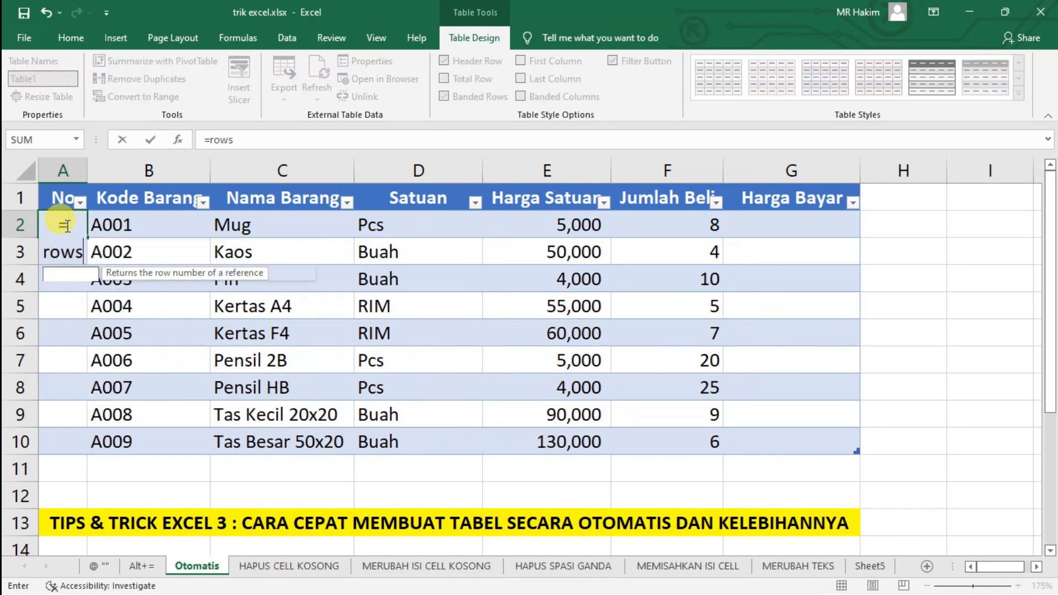
text(()
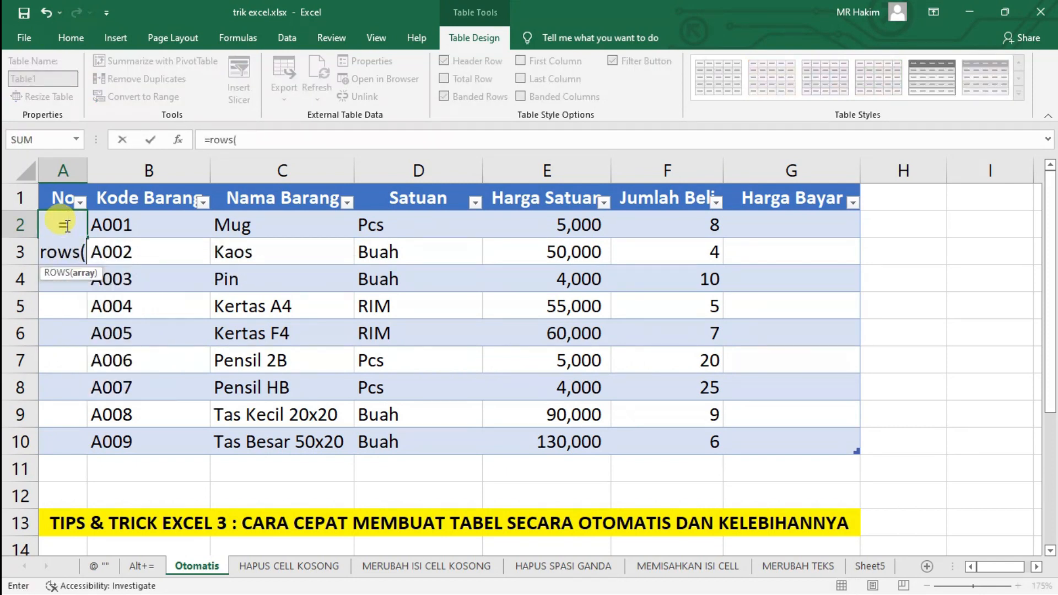
text(A)
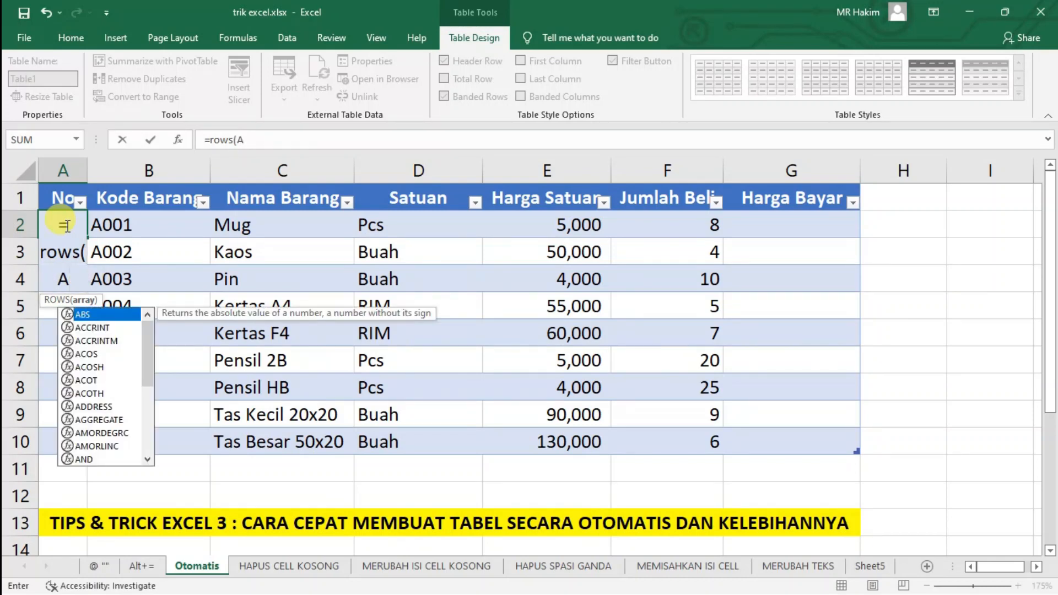
text(2)
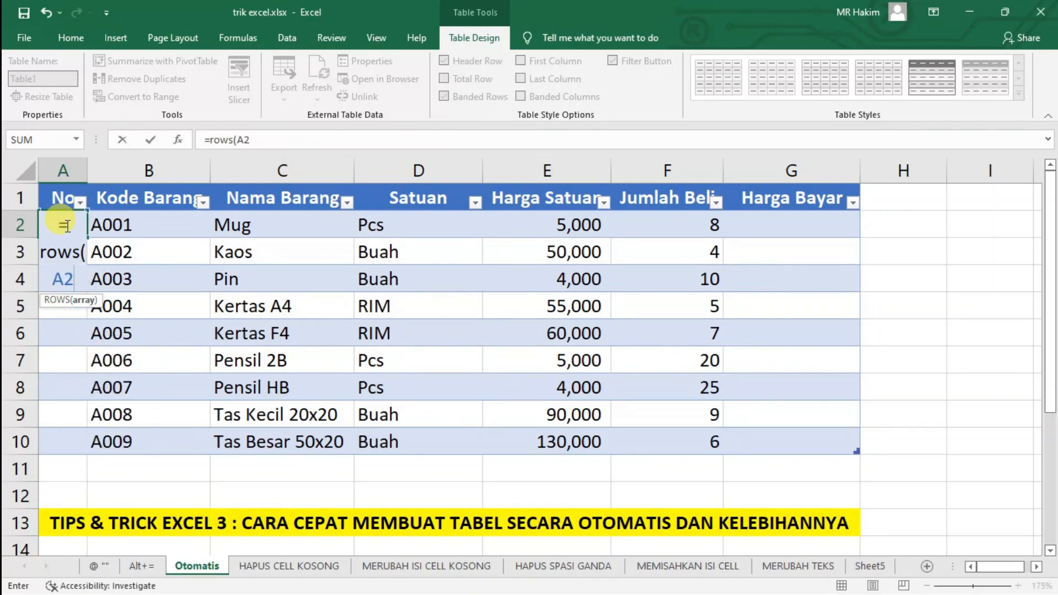
key(F4)
text(:A2)
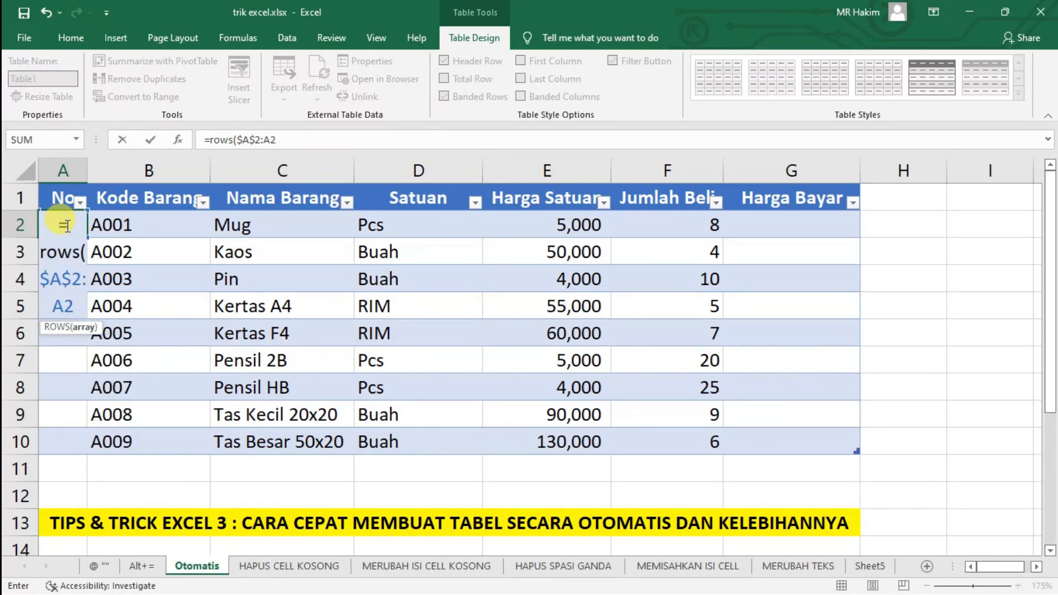
text())
key(Return)
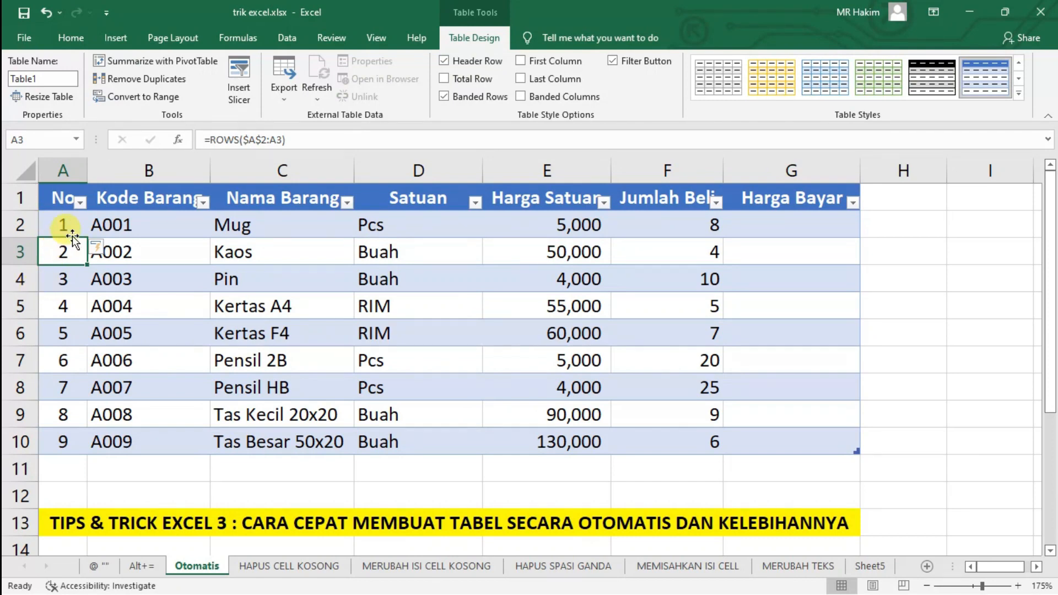
click(64, 225)
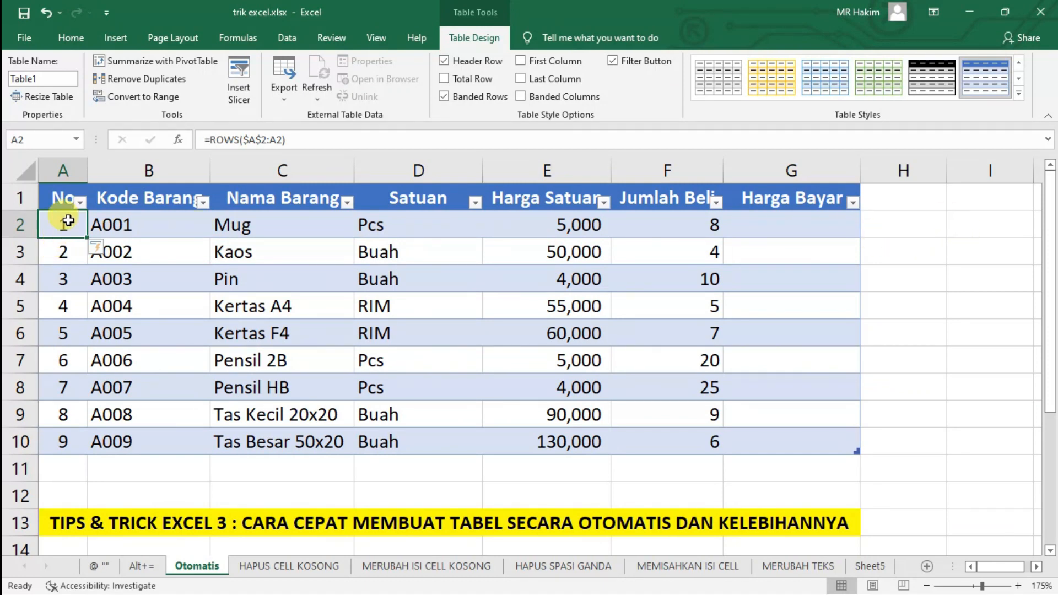
click(68, 249)
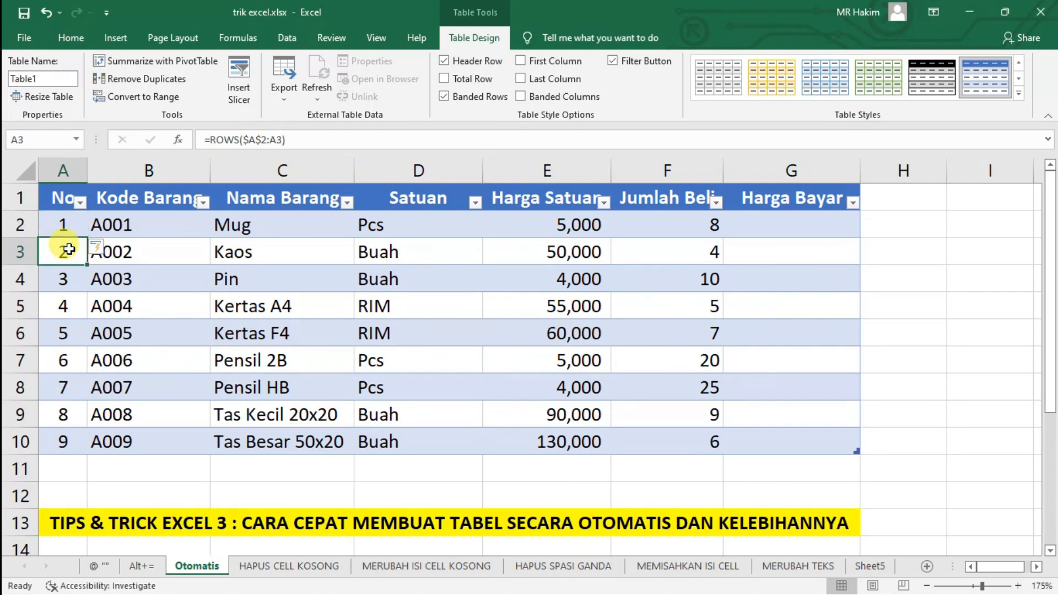
click(63, 226)
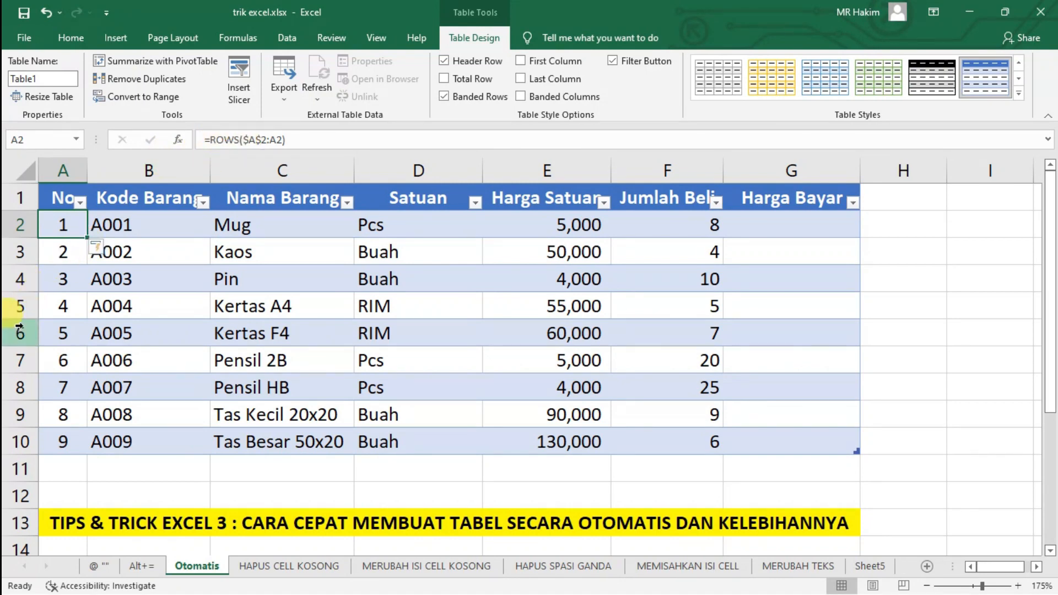
- Delete sheet row 5, the Kertas A4 entry, to test the automatic numbering, and undo the deletion
click(19, 308)
right_click(19, 307)
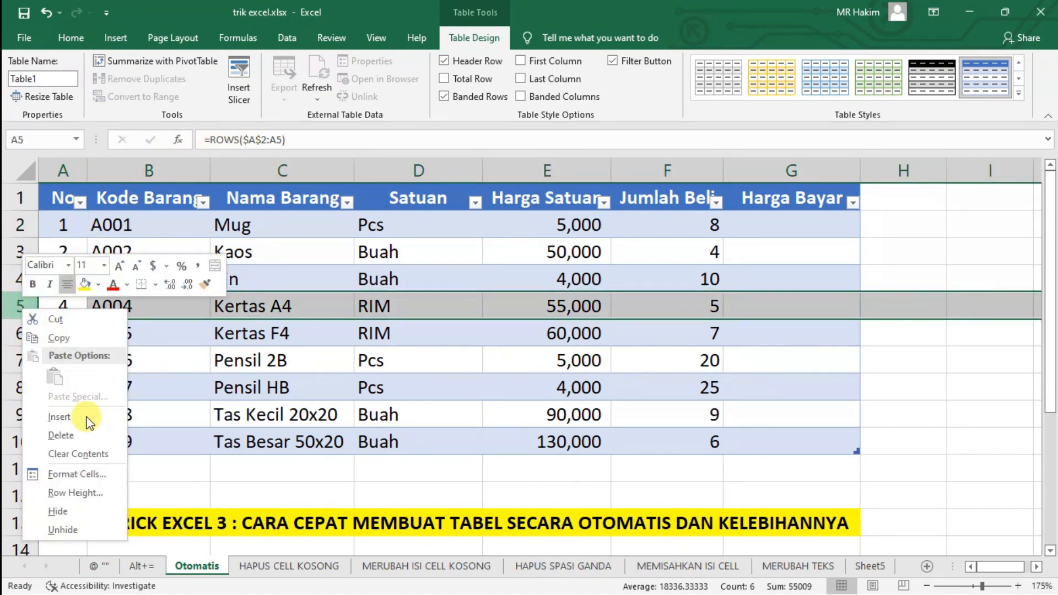
click(89, 440)
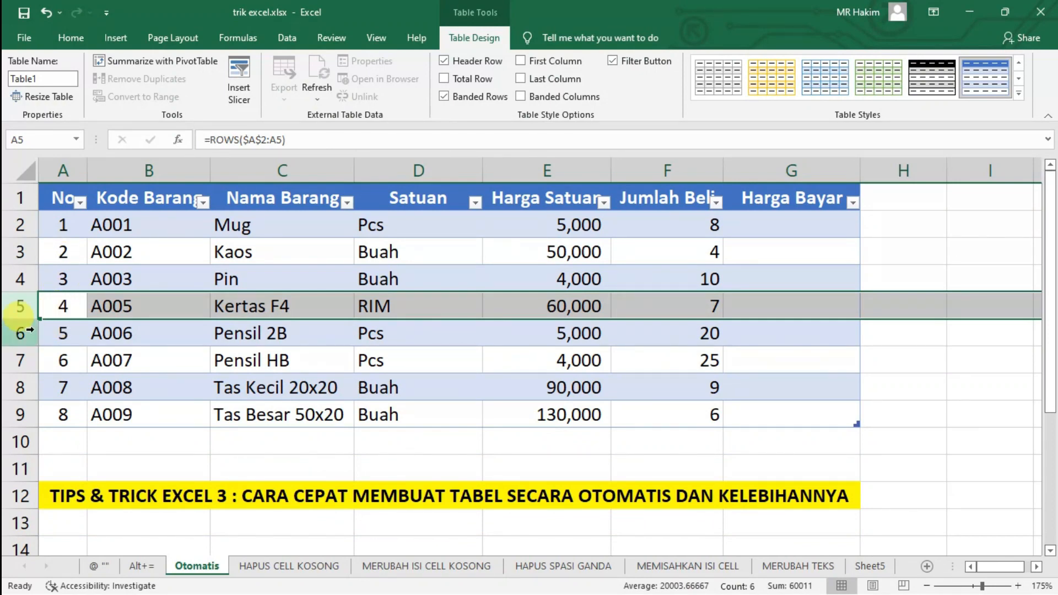
key(ctrl+z)
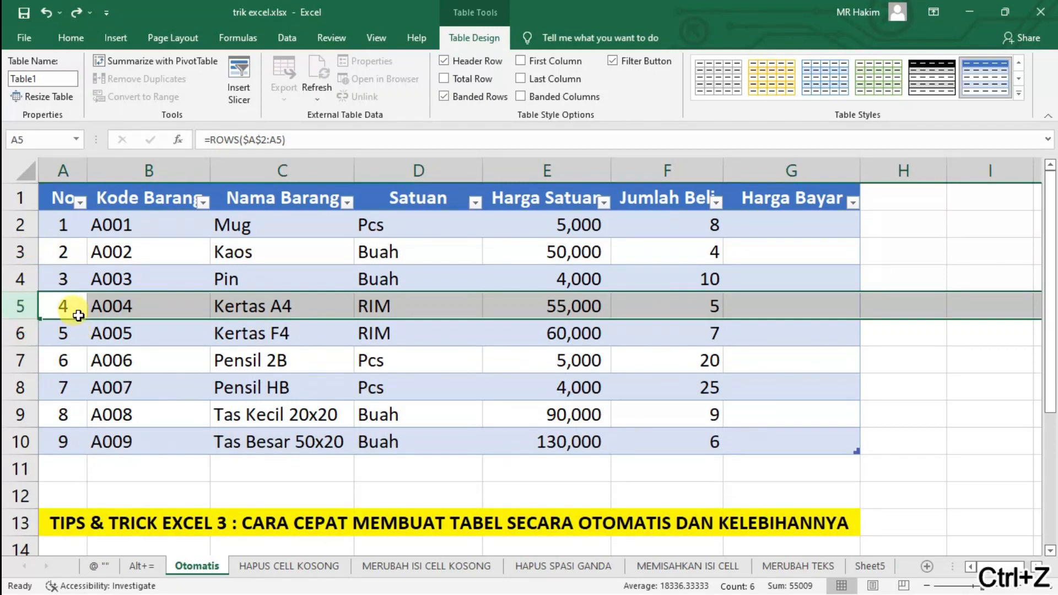
- Fill the Harga Bayar column with a formula in G2 multiplying Harga Satuan by Jumlah Beli: =[@[Harga Satuan]]*[@[Jumlah Beli]]
click(775, 229)
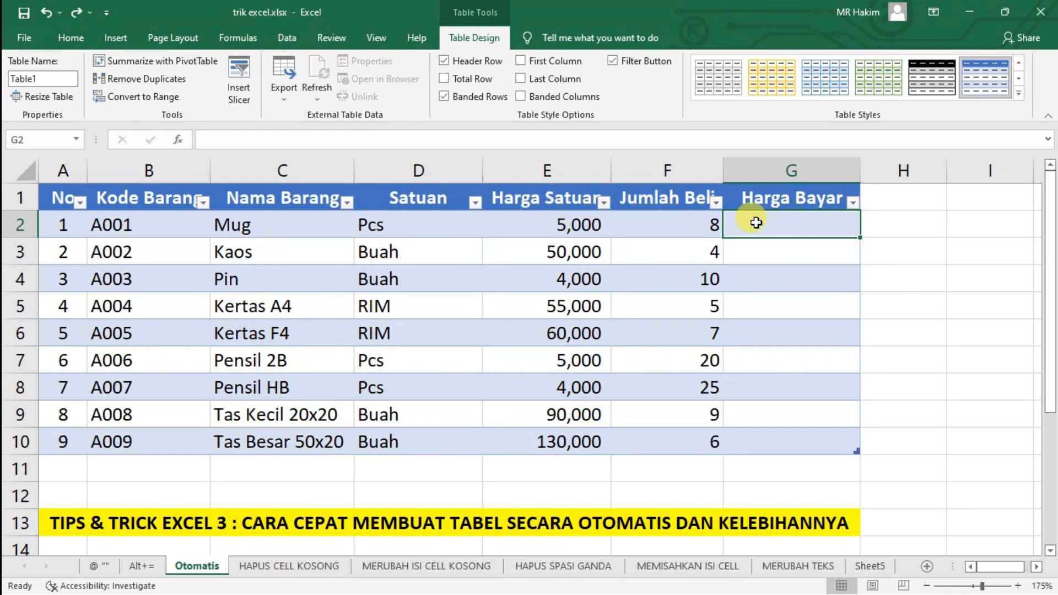
text(=)
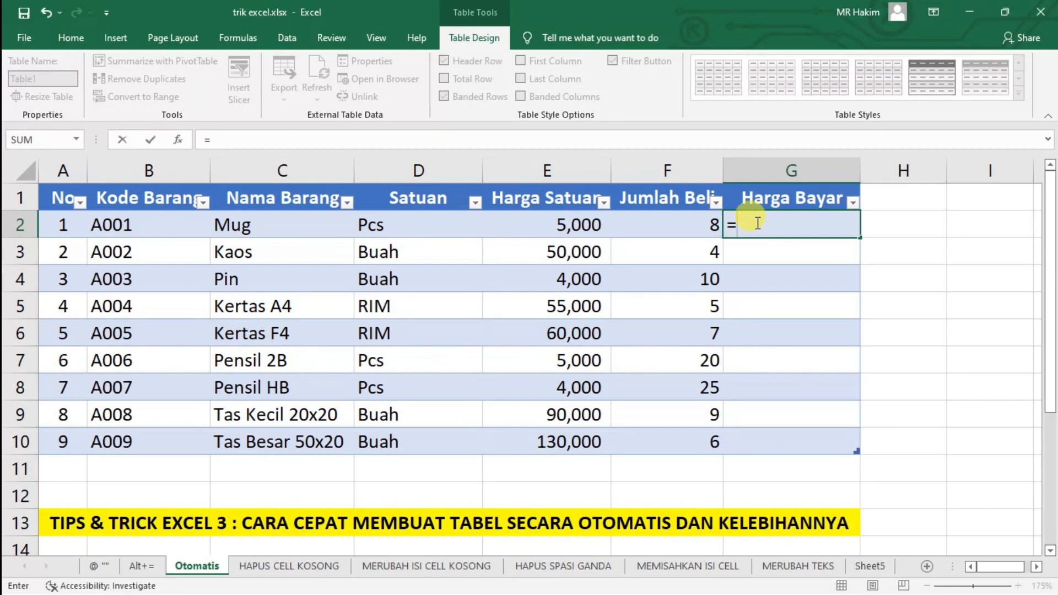
click(575, 223)
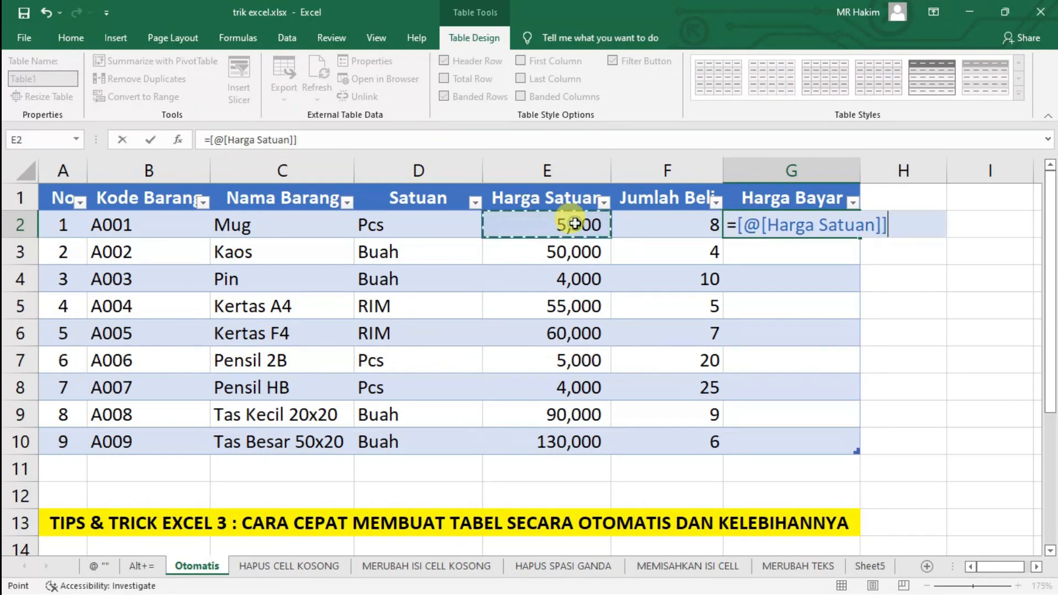
text(*)
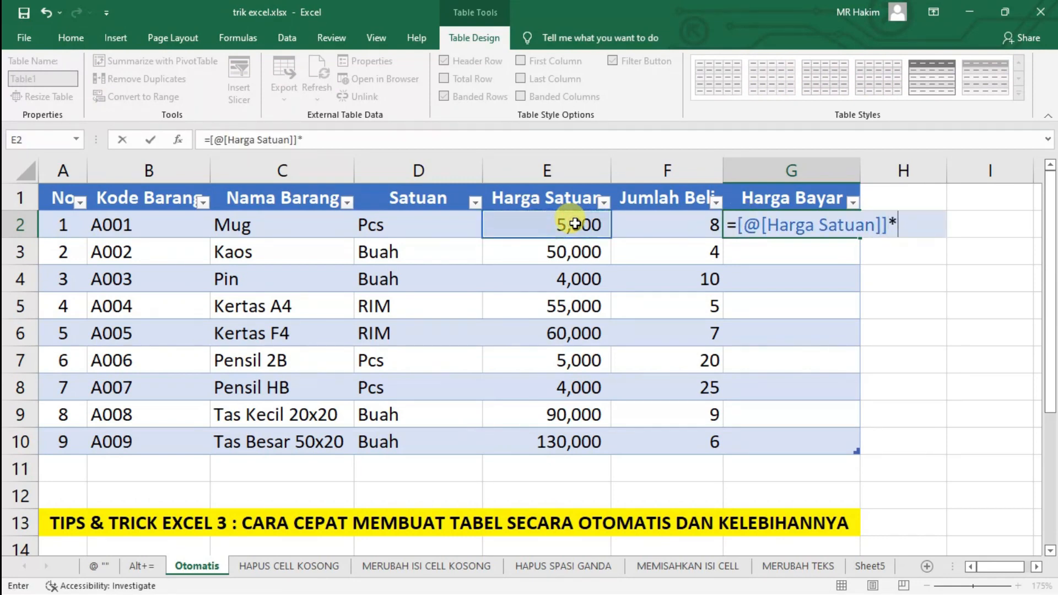
click(635, 229)
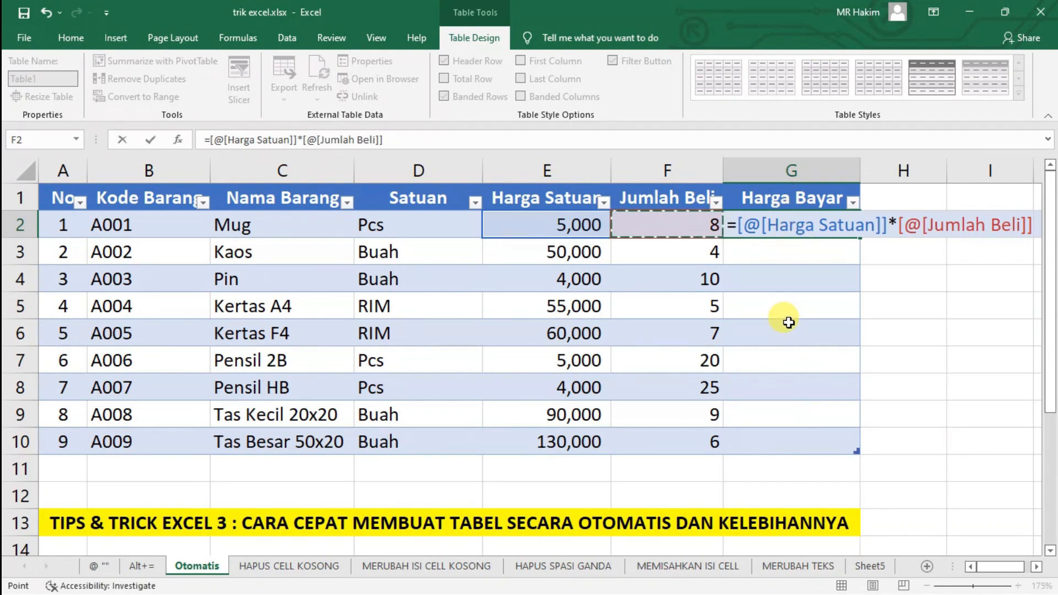
key(Return)
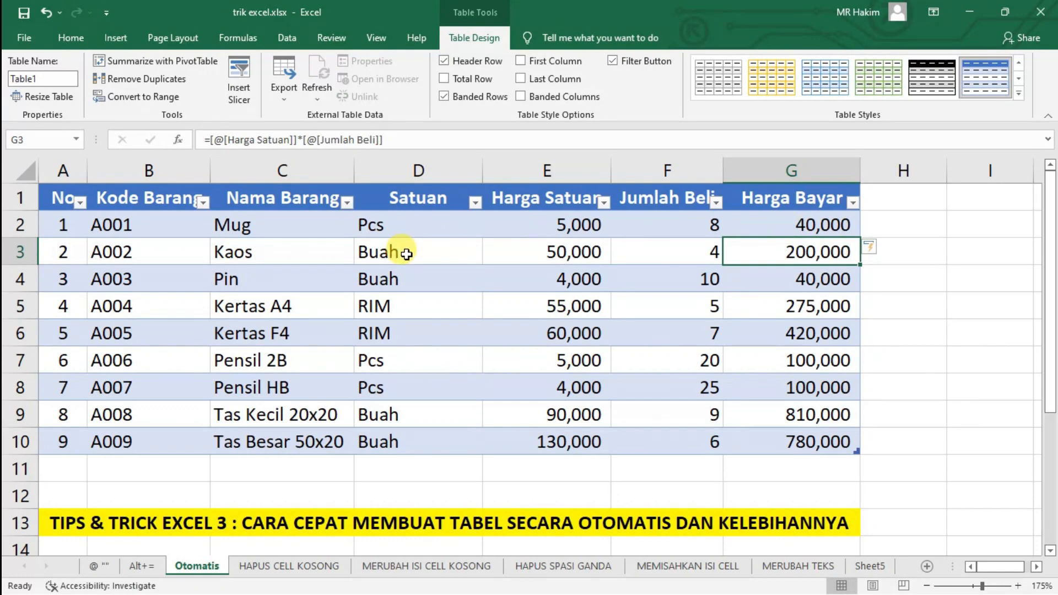
- Examine how the header row behaves while scrolling through the Otomatis table and the ordinary range on Sheet5
click(397, 270)
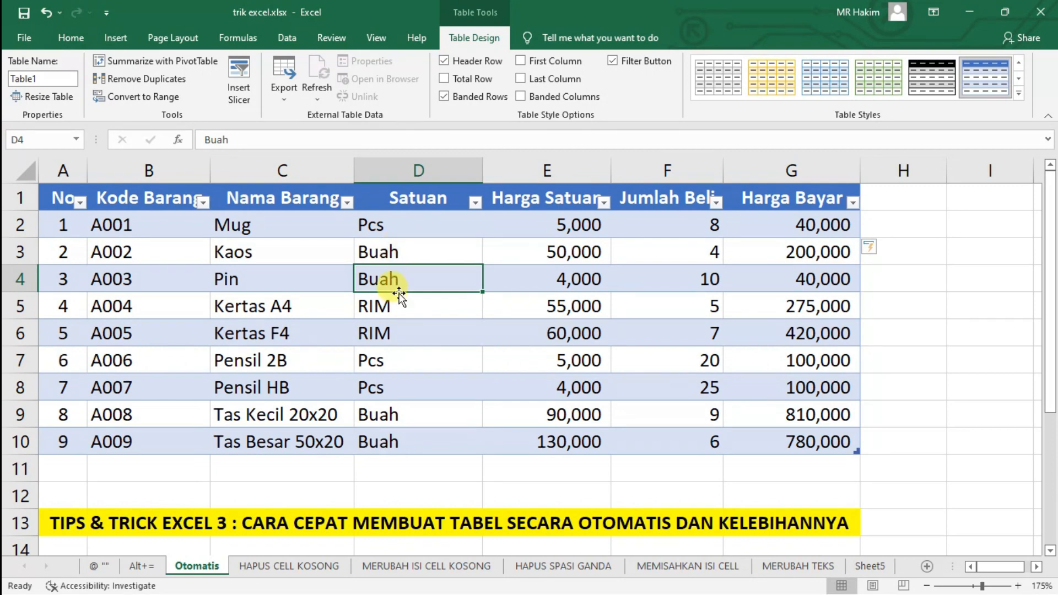
scroll(398, 287, down, 1)
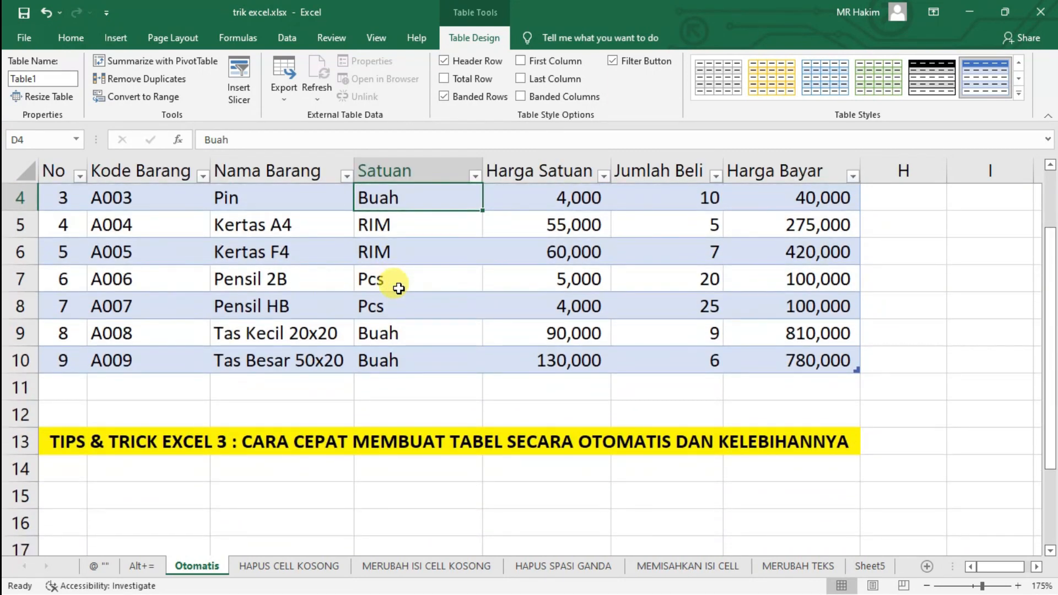
scroll(398, 287, down, 1)
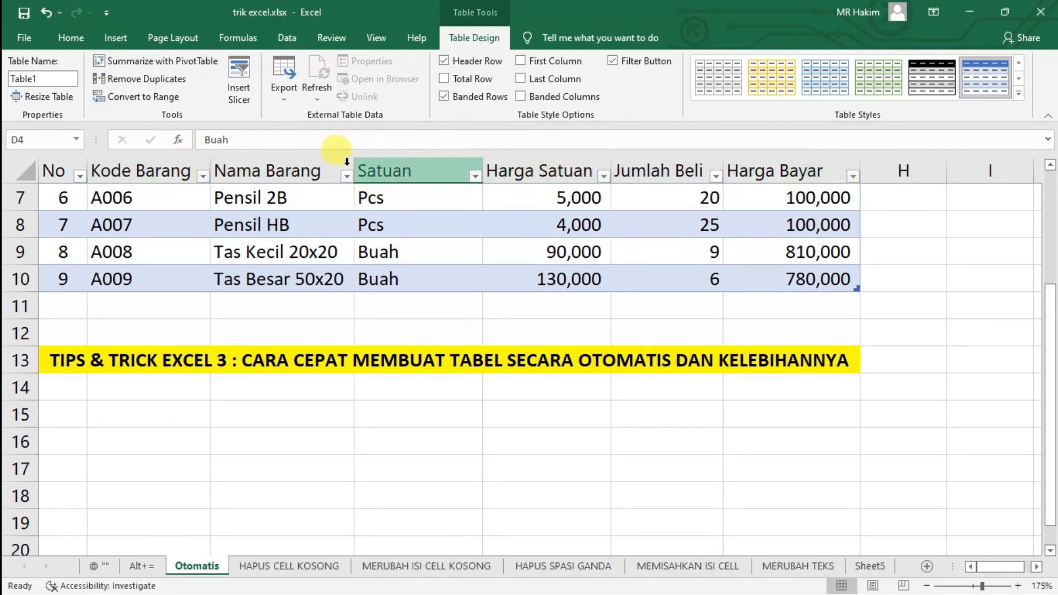
scroll(417, 254, up, 2)
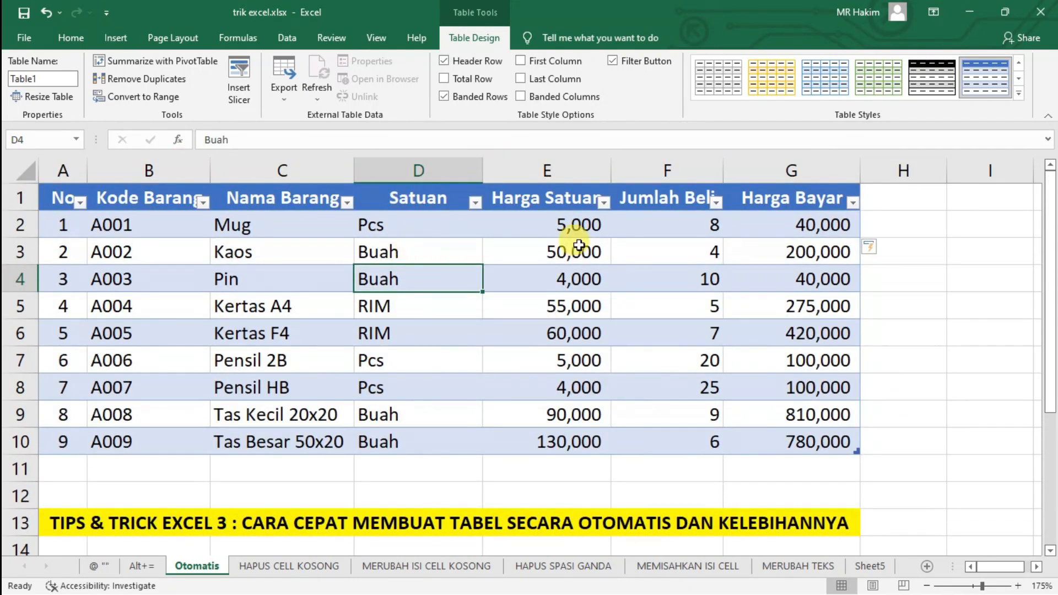
click(871, 559)
click(154, 230)
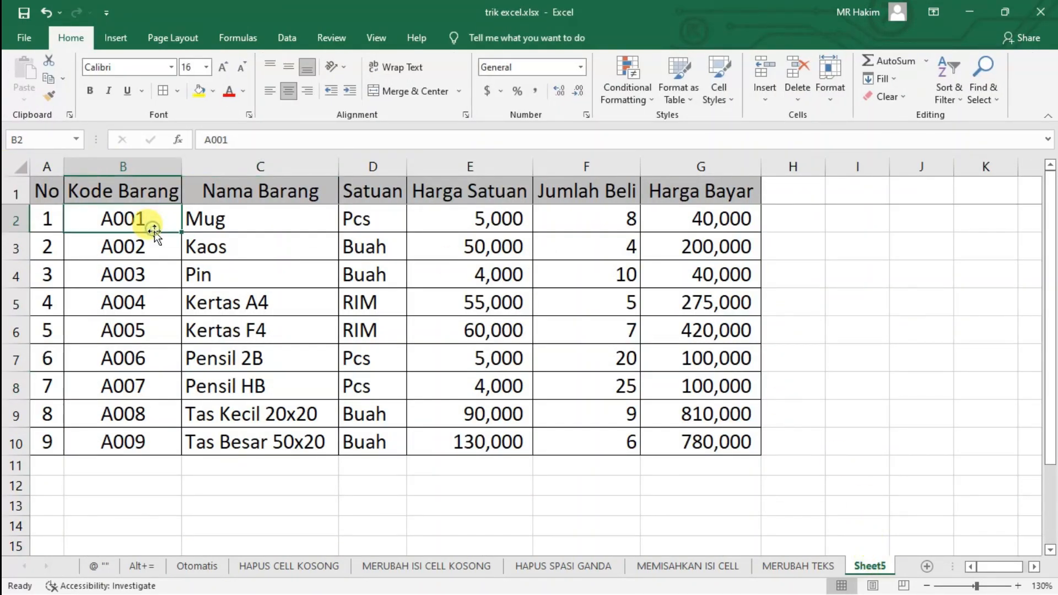
scroll(247, 234, down, 1)
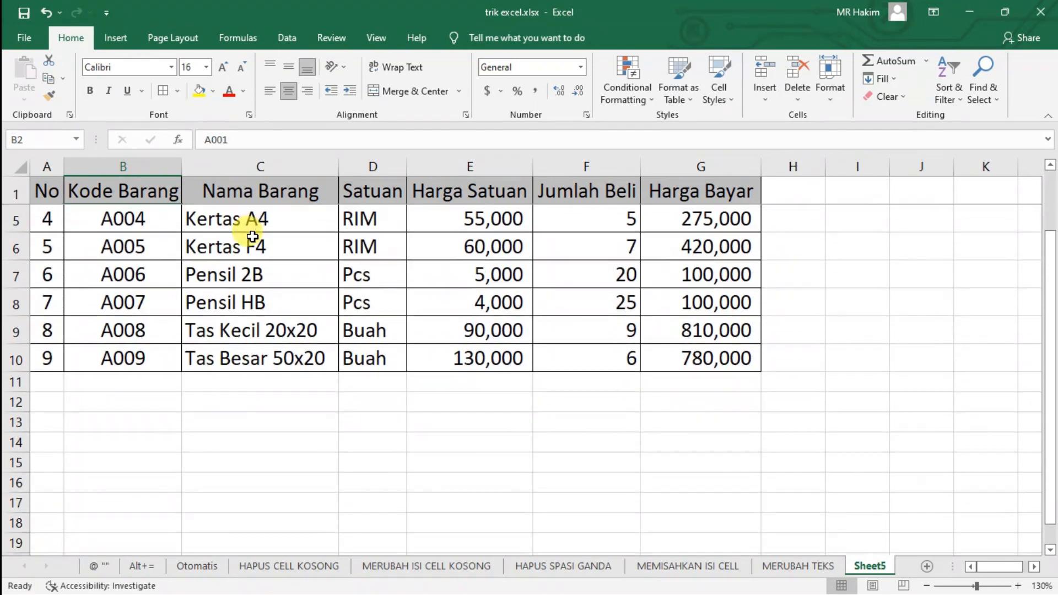
scroll(252, 237, up, 1)
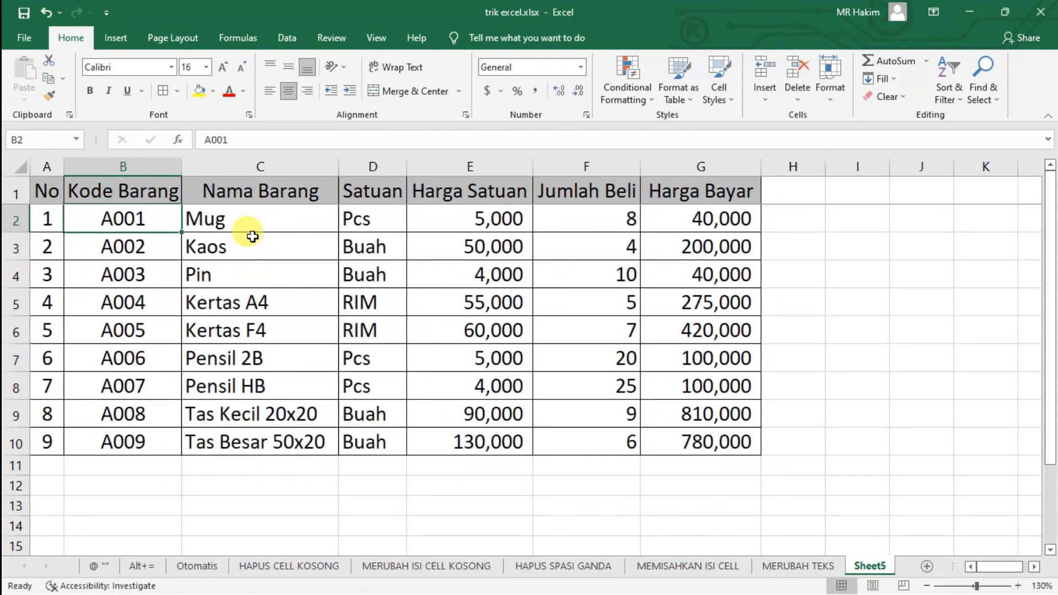
scroll(252, 236, down, 2)
scroll(253, 236, up, 2)
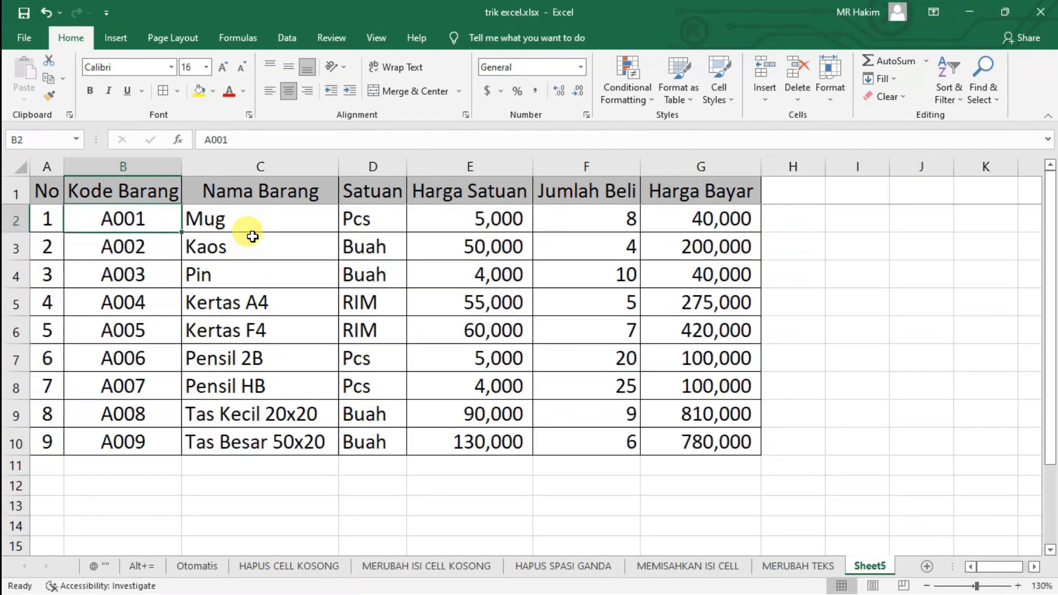
- Unfreeze the panes on Sheet5 so that all rows scroll together
click(44, 220)
key(shift+space)
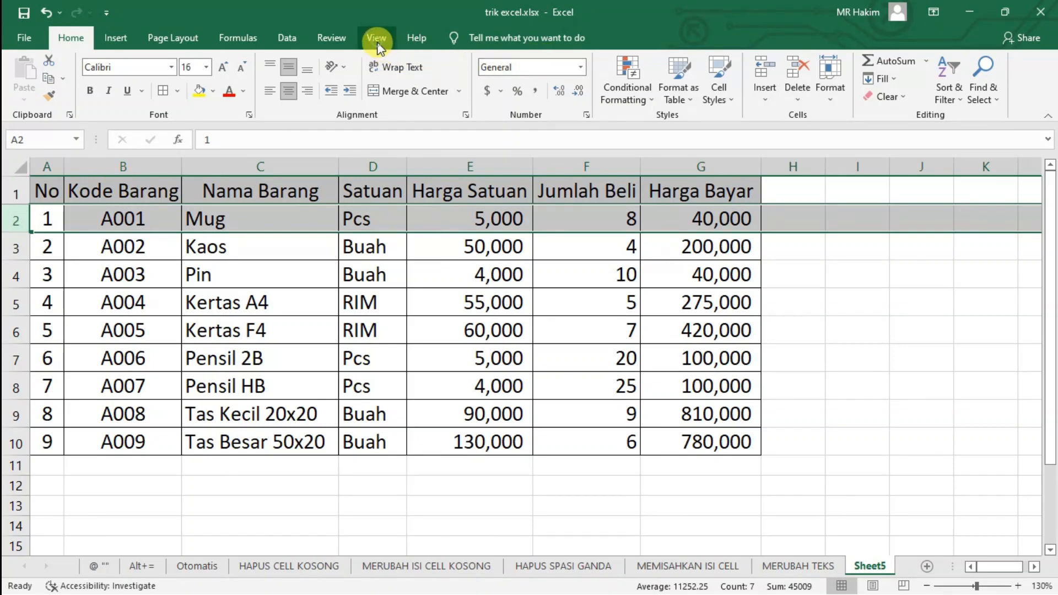
click(377, 40)
click(524, 98)
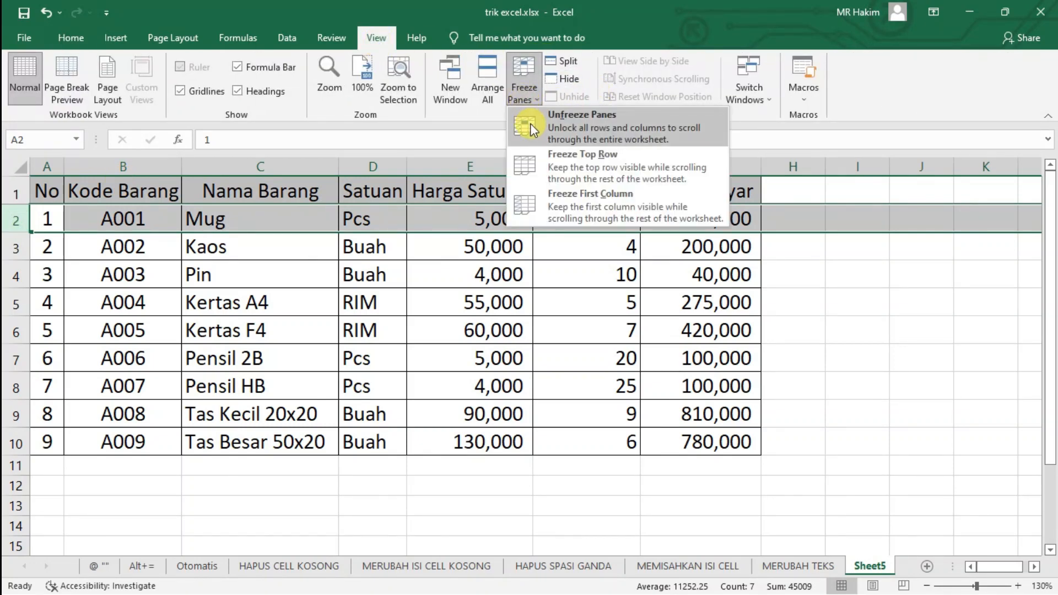
click(530, 124)
click(443, 265)
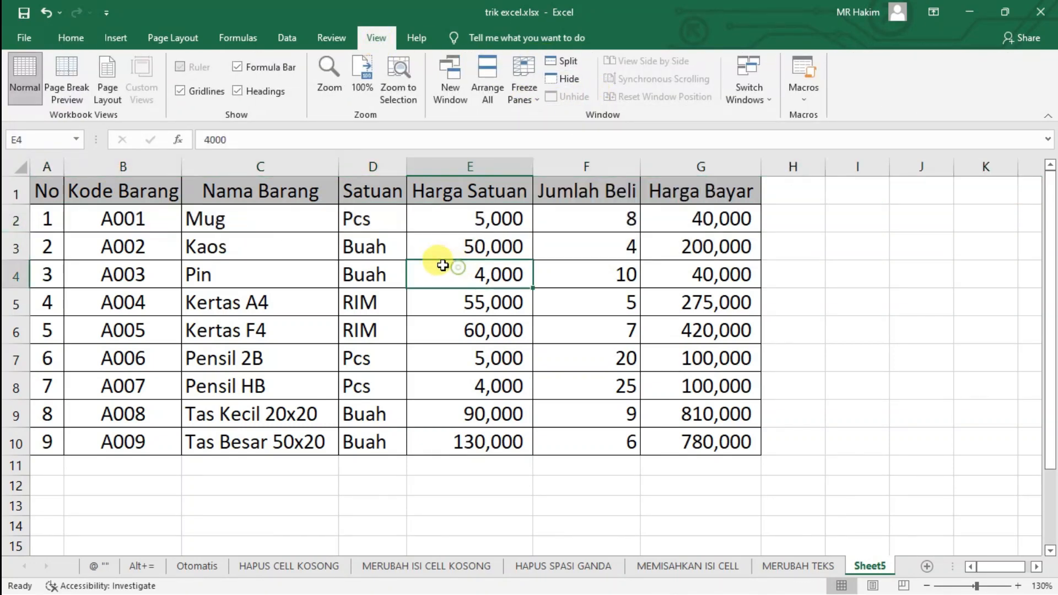
- Examine how the Sheet5 header row scrolls when no panes are frozen
scroll(366, 243, down, 2)
scroll(365, 247, up, 2)
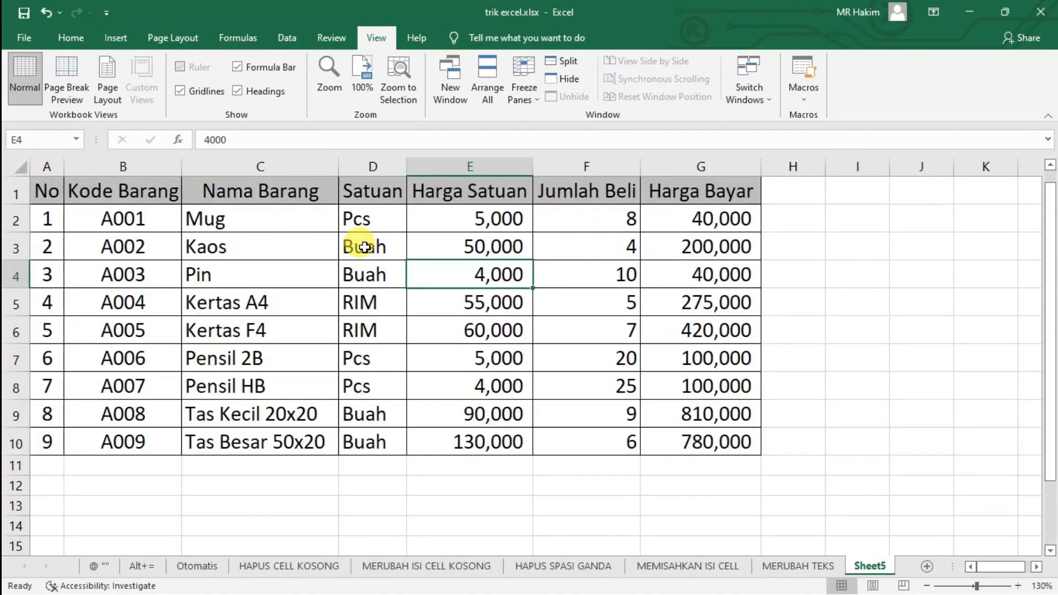
scroll(365, 247, down, 2)
scroll(365, 247, up, 2)
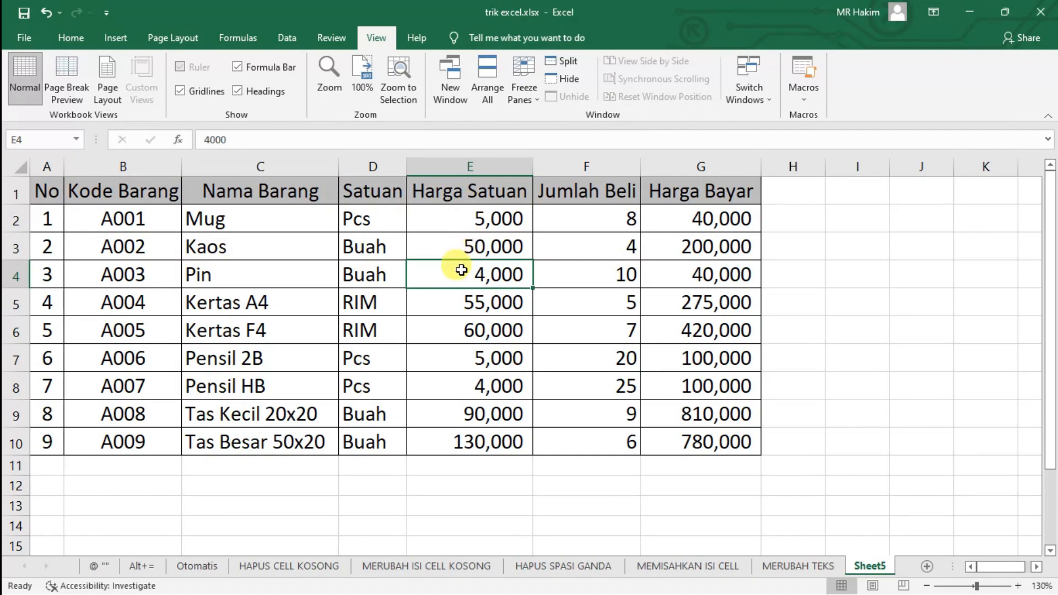
scroll(464, 270, down, 1)
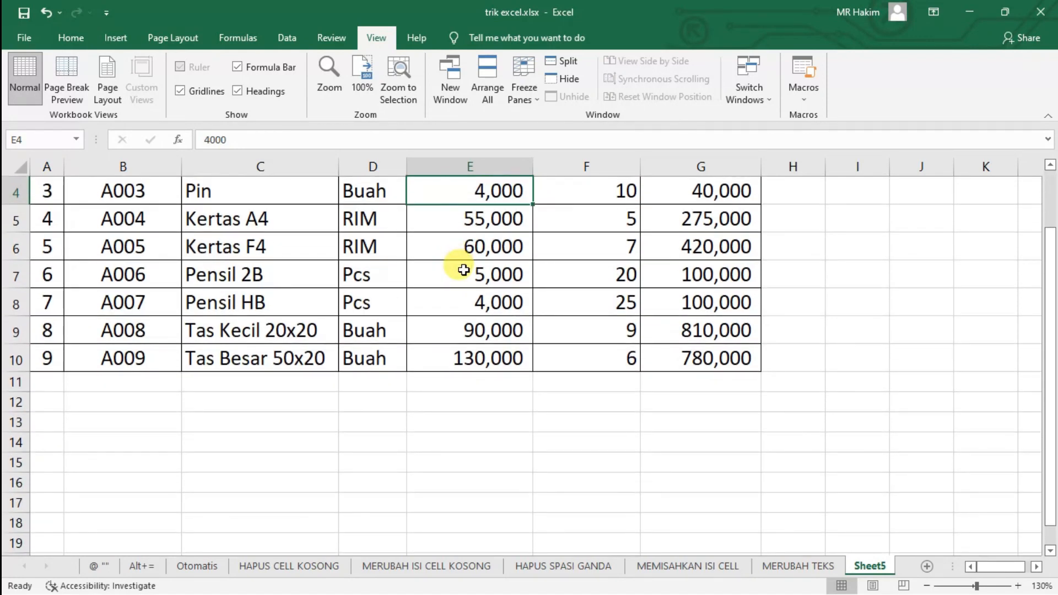
scroll(464, 270, down, 1)
scroll(448, 246, up, 2)
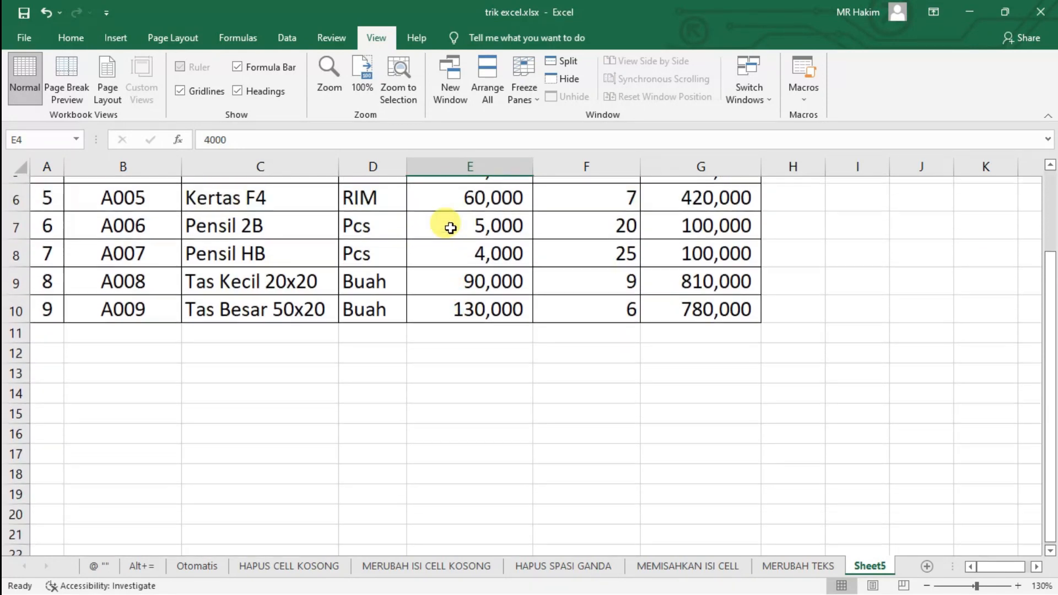
- Freeze the panes on Sheet5 above row 2 so the header row stays in place
click(16, 220)
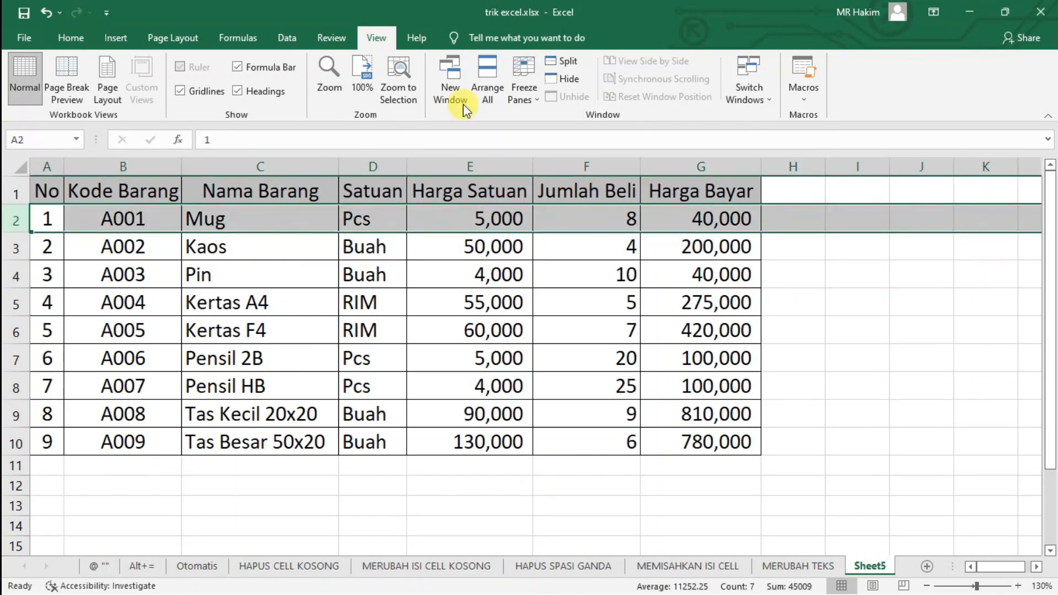
click(521, 73)
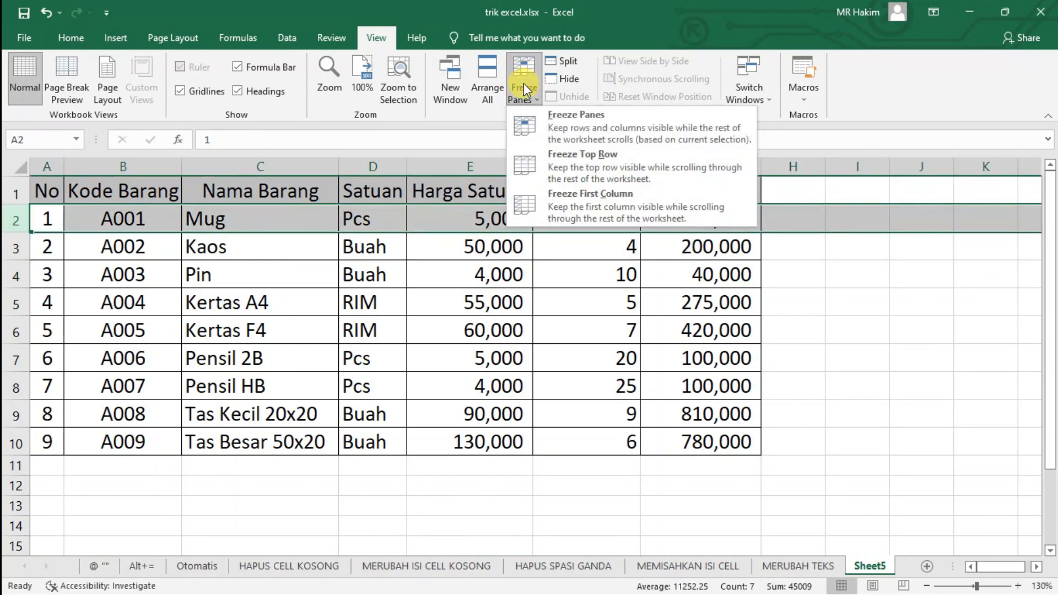
click(574, 122)
click(149, 220)
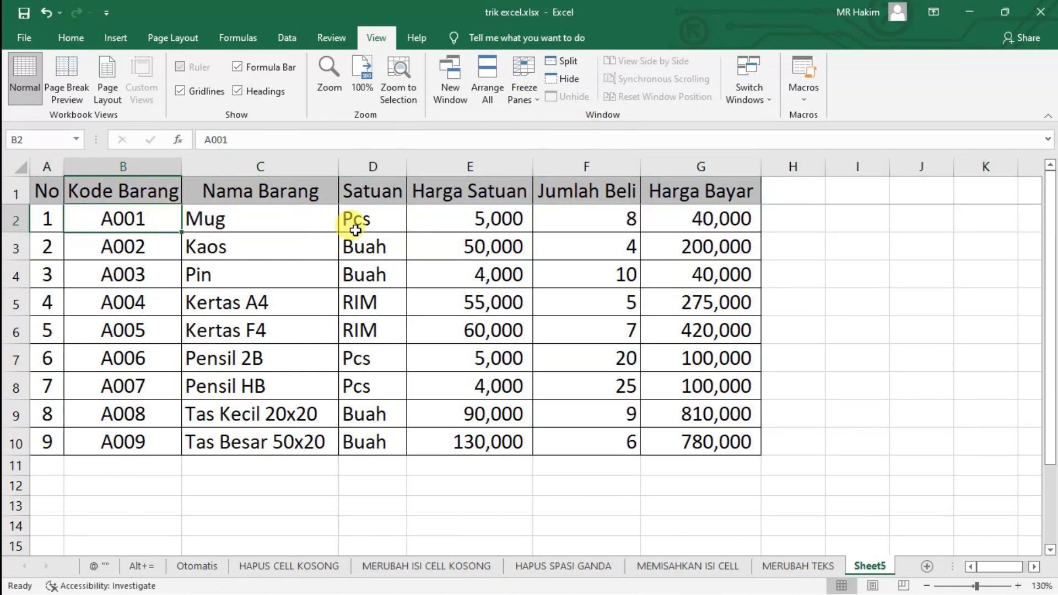
- Compare how the header row behaves while scrolling the frozen range on Sheet5 and the table on the Otomatis sheet
scroll(349, 226, down, 2)
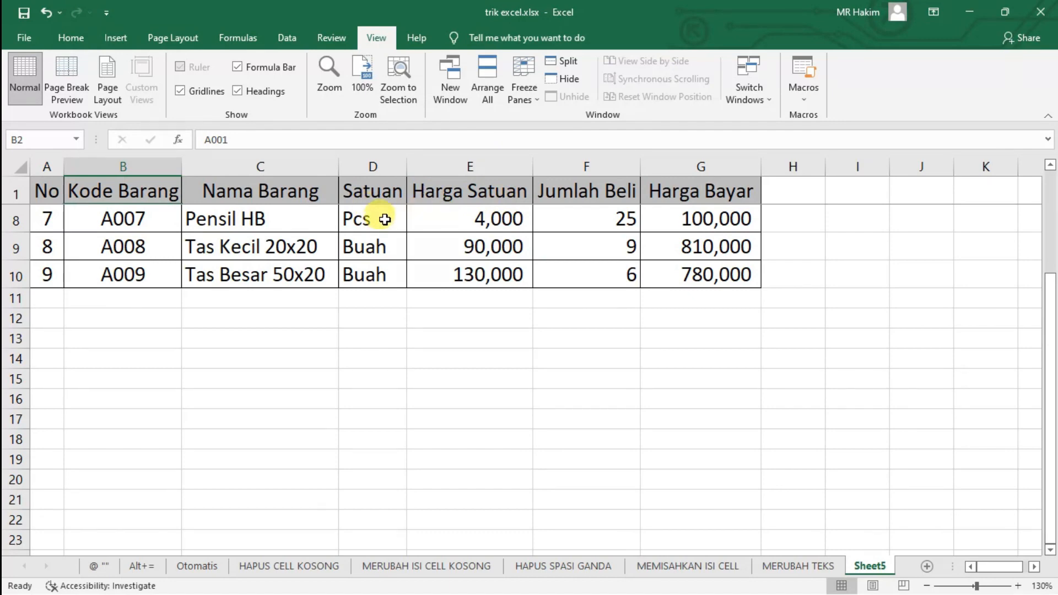
scroll(349, 236, up, 2)
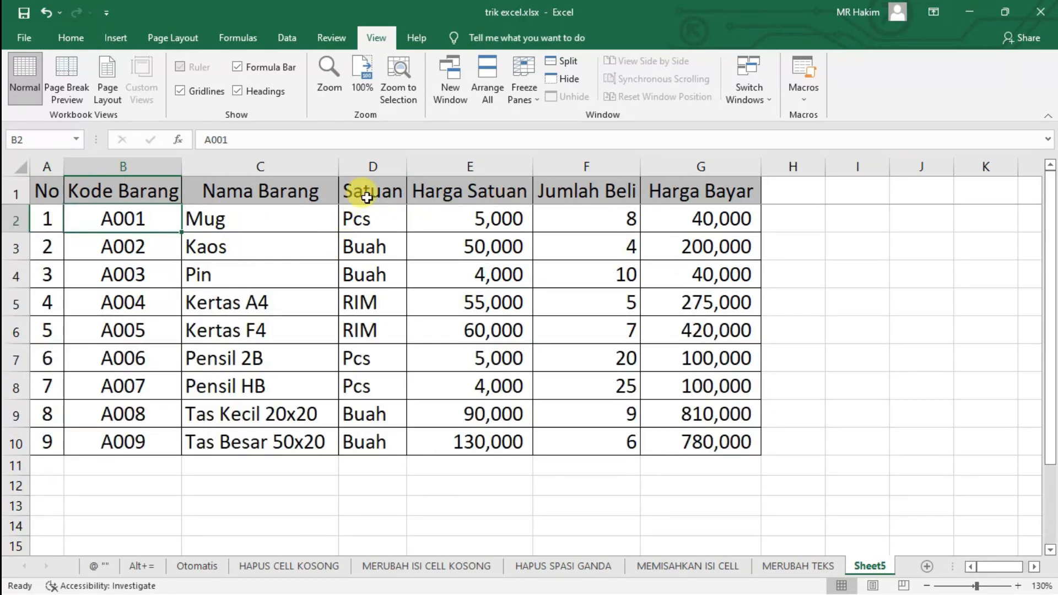
click(212, 566)
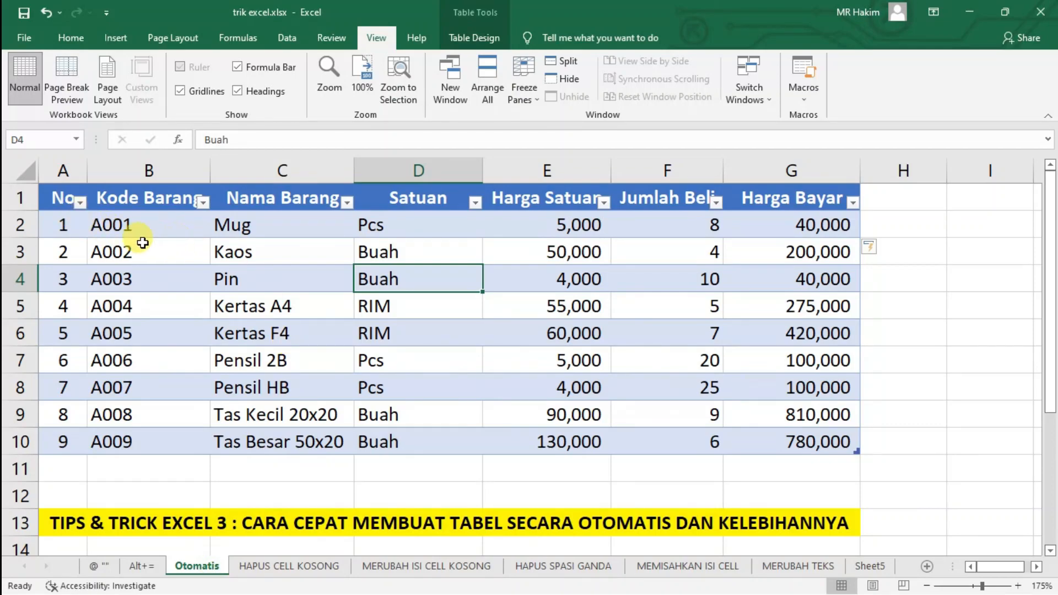
scroll(385, 262, down, 1)
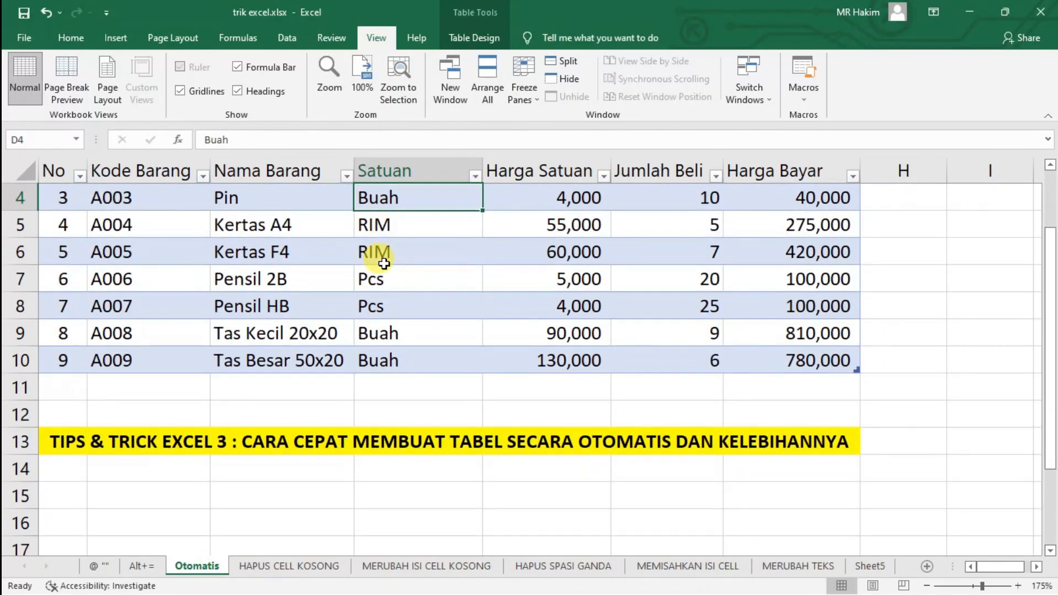
scroll(384, 263, down, 1)
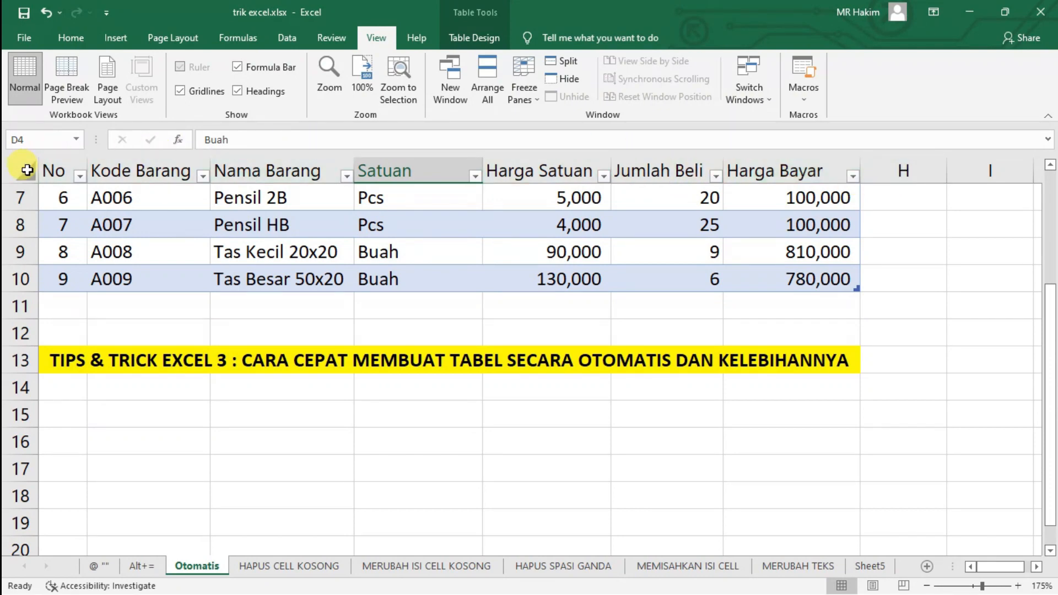
scroll(458, 271, up, 2)
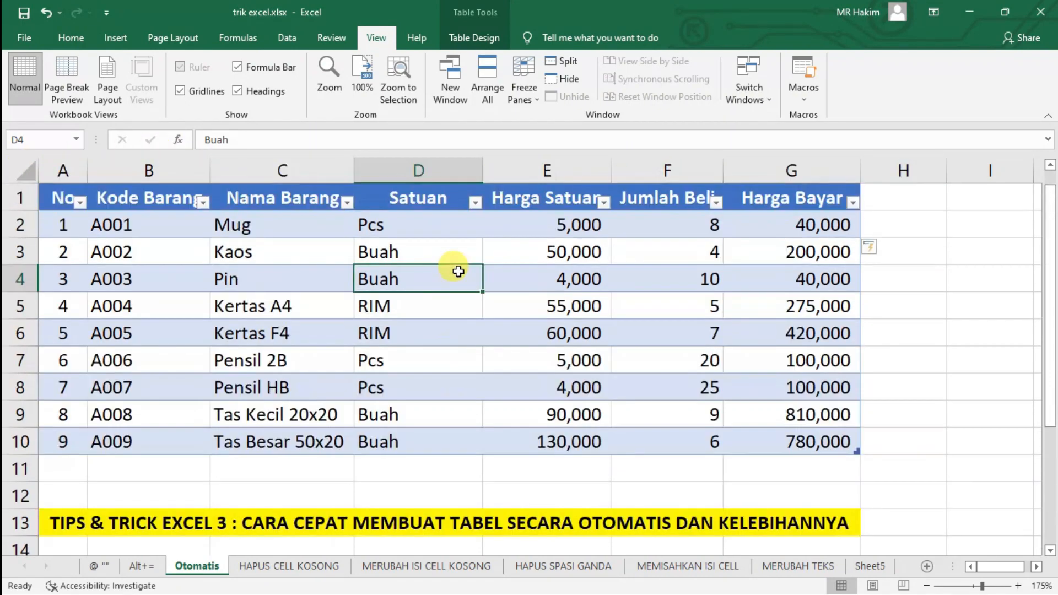
- Add an automatic total of the Jumlah Beli column in cell F11, directly below the table
click(670, 470)
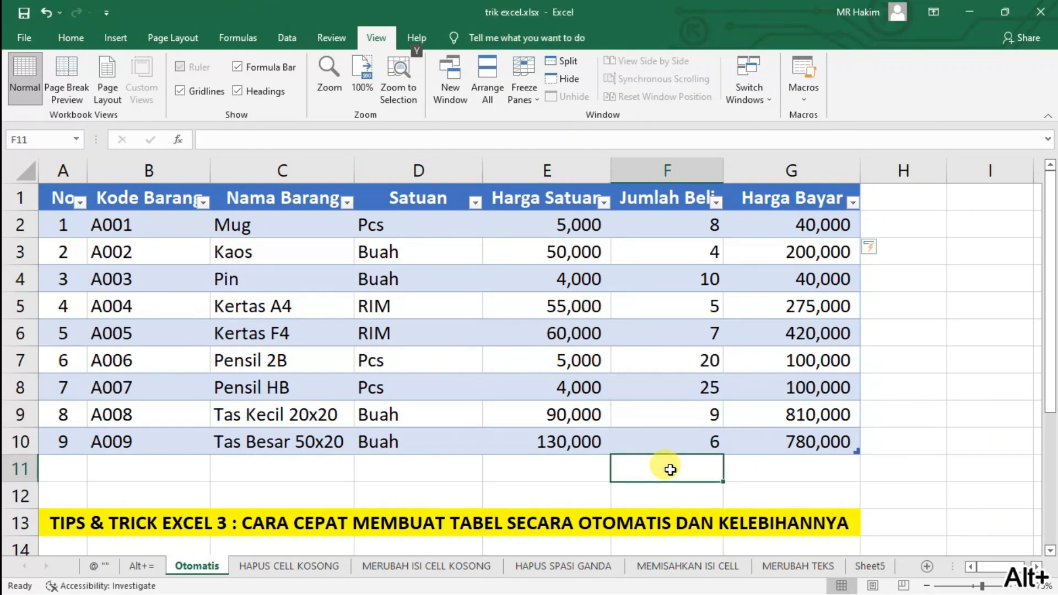
key(alt+equal)
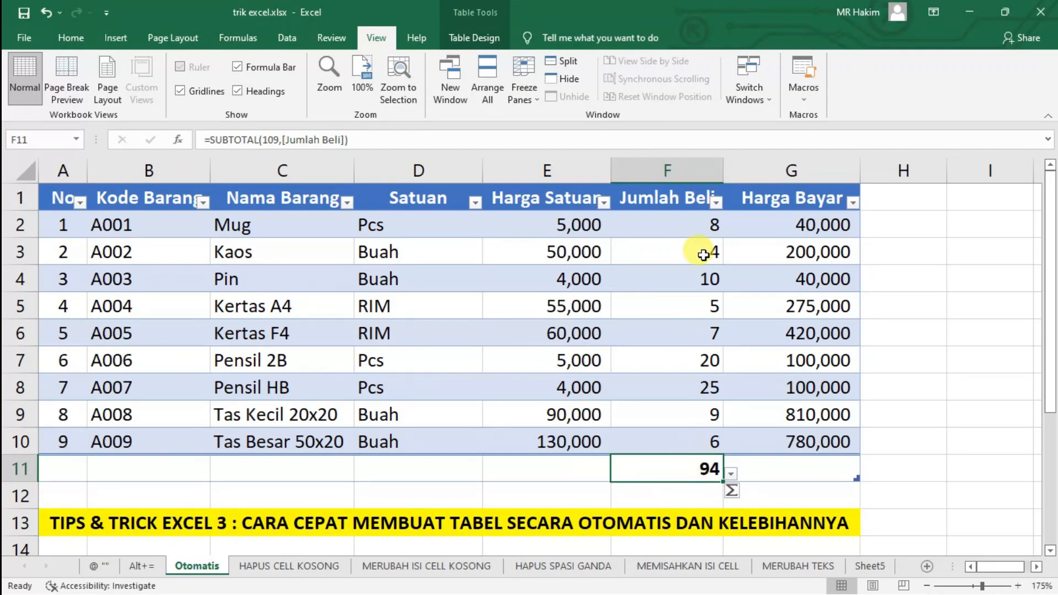
- Switch the Jumlah Beli summary in F11 to Max, then to Min, and back to Sum
click(732, 474)
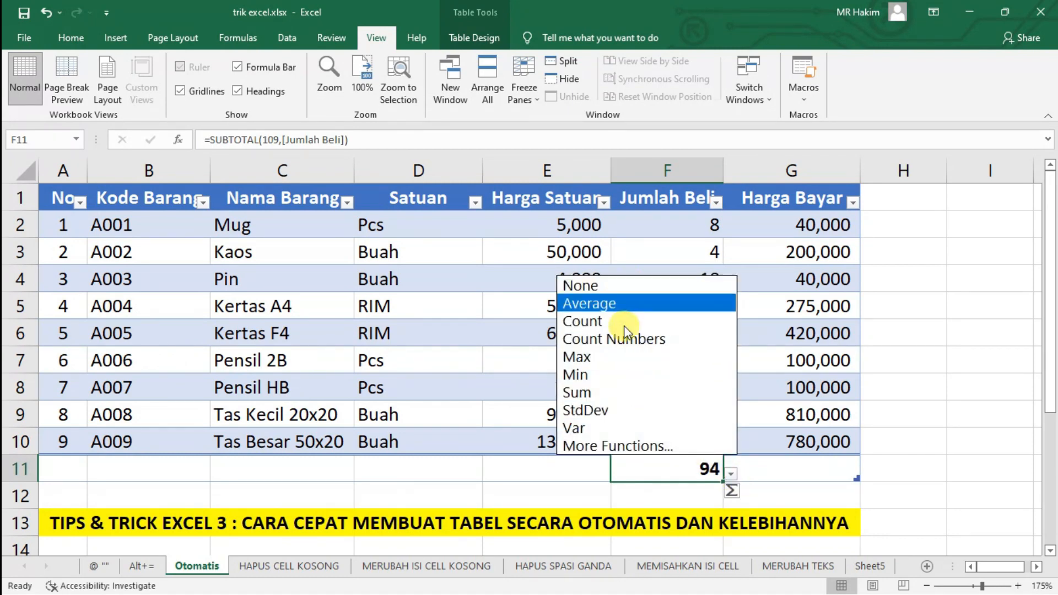
click(625, 353)
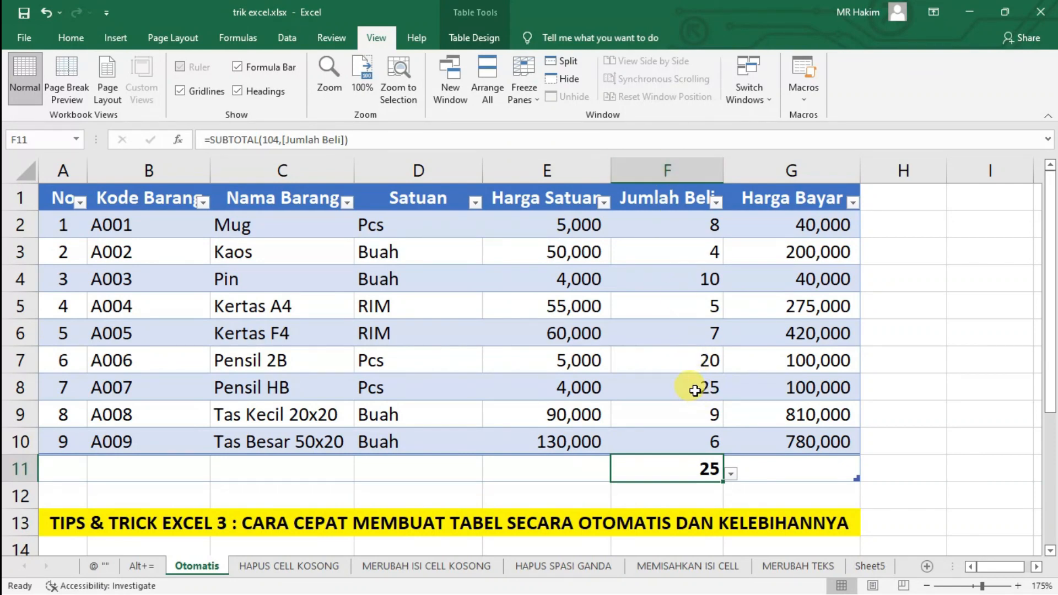
click(732, 476)
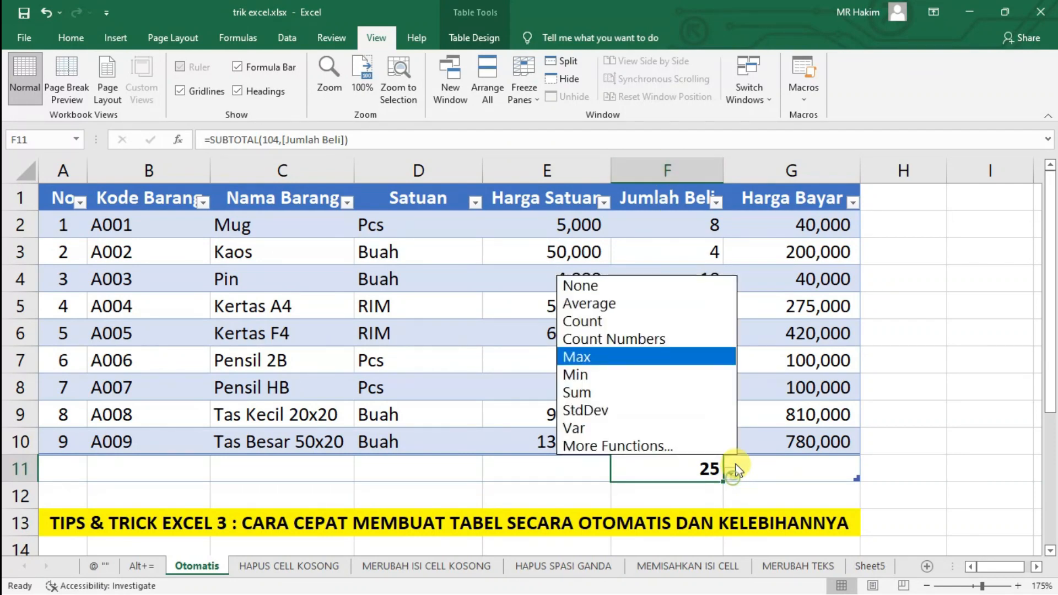
click(657, 371)
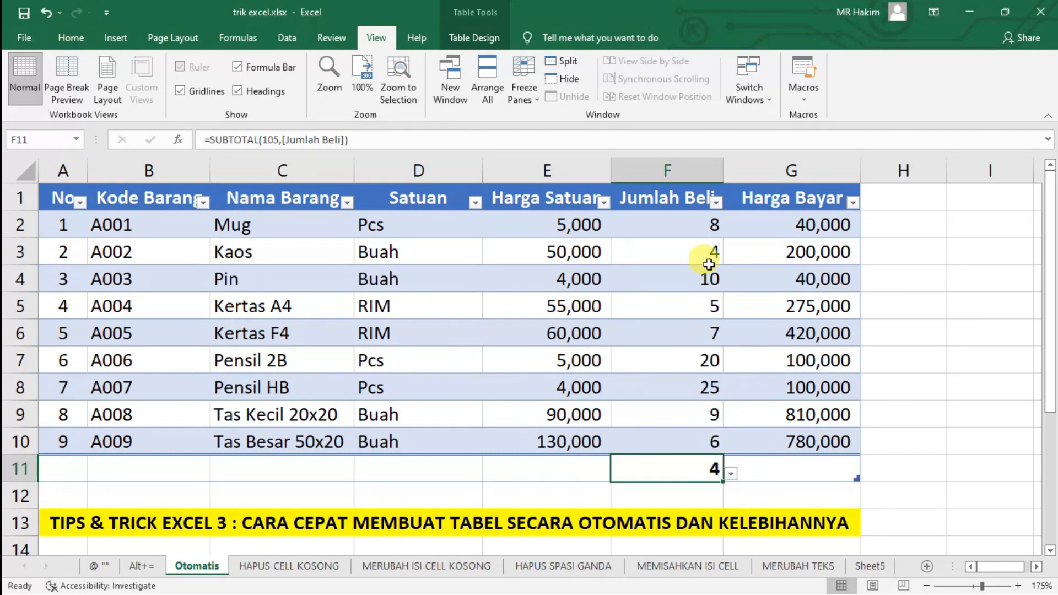
click(731, 474)
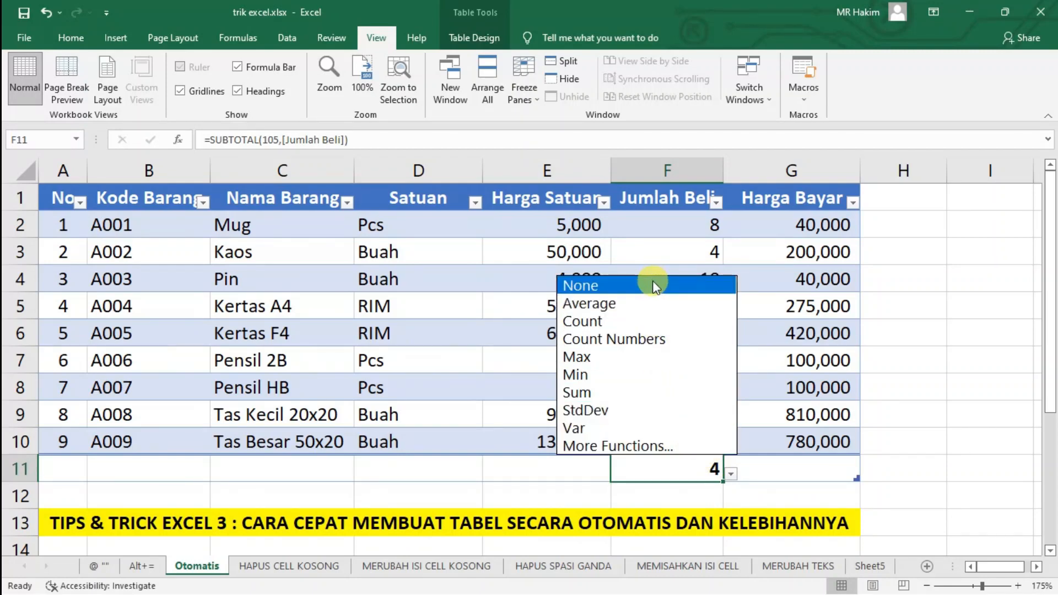
click(642, 390)
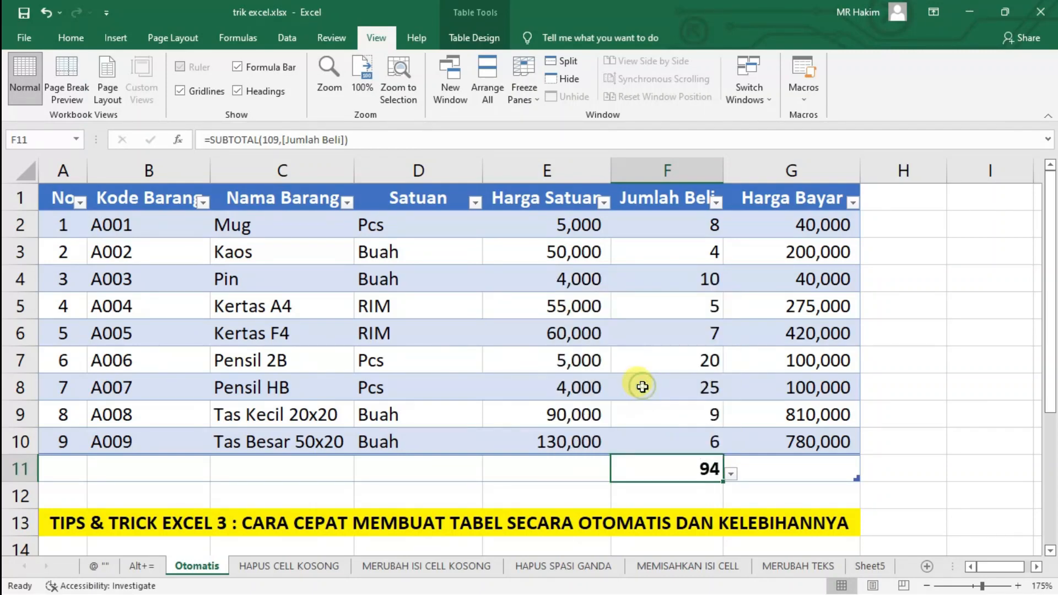
- Total the Harga Bayar column with the Sum function in G11 and check it against the range G2:G10
click(731, 473)
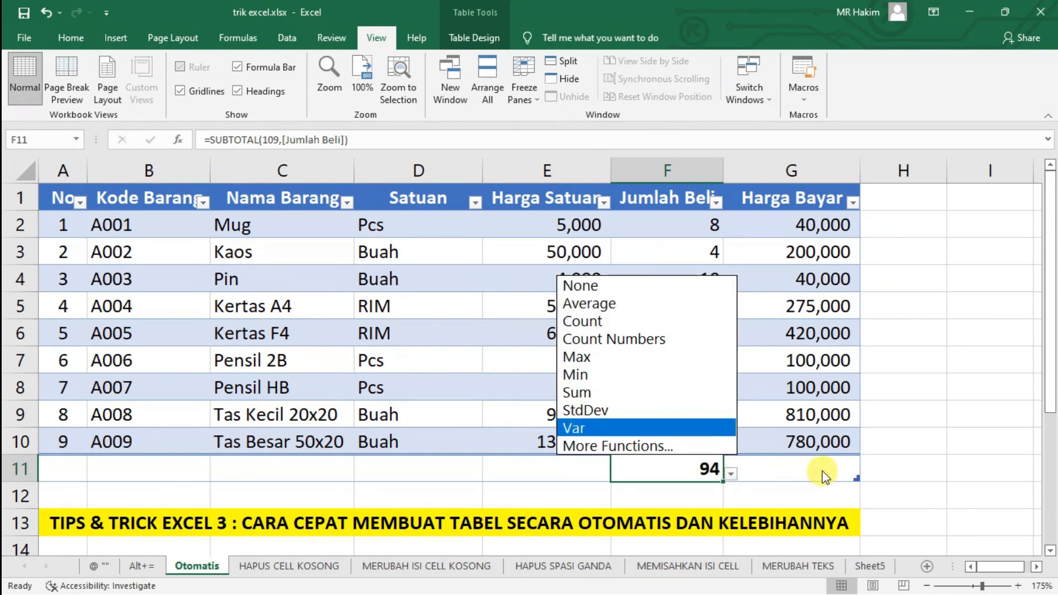
click(841, 470)
click(839, 468)
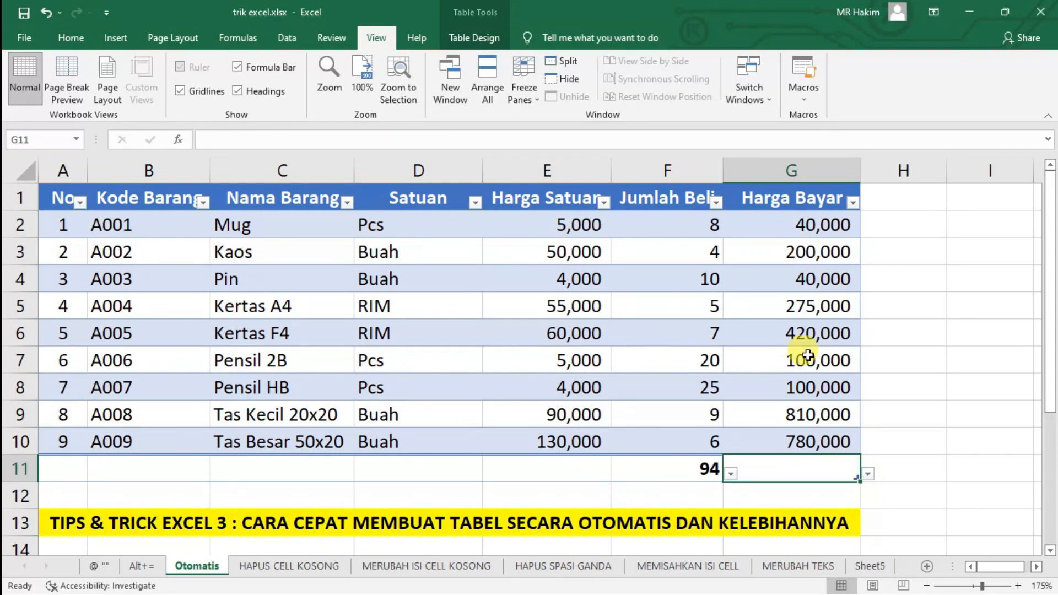
click(867, 476)
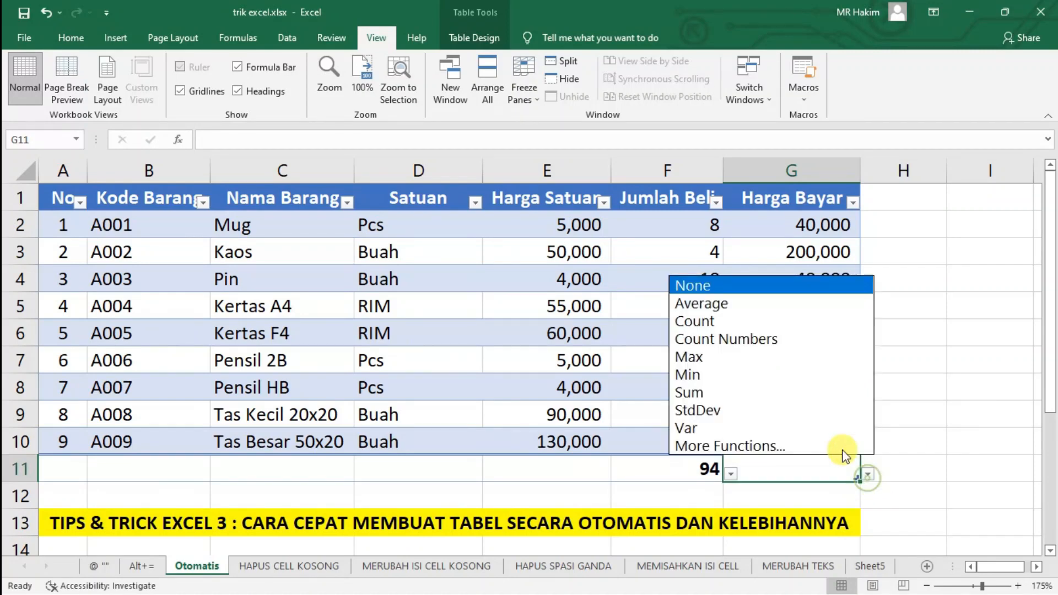
click(777, 389)
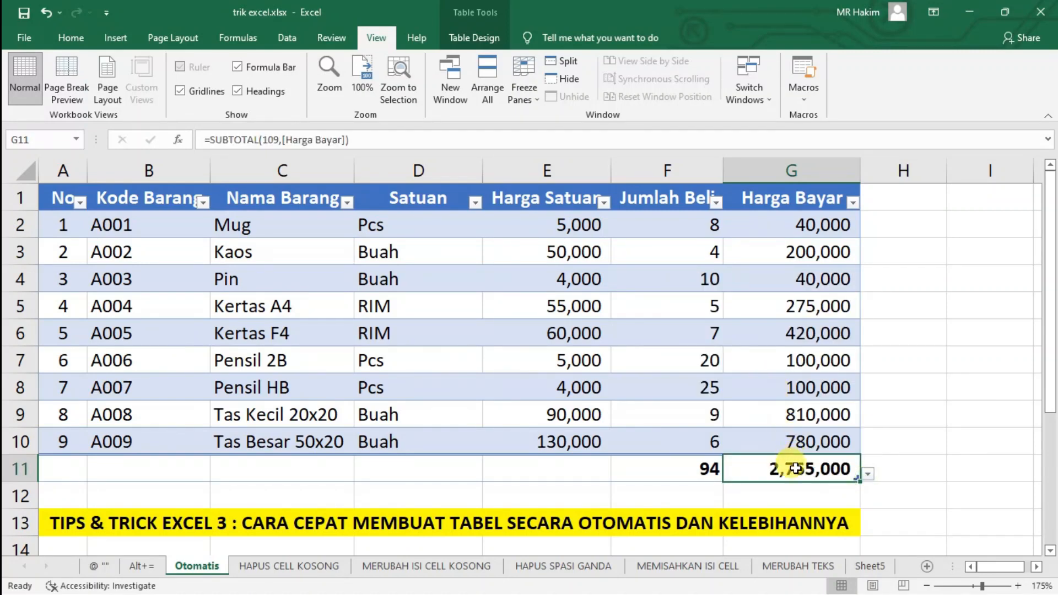
drag(779, 226, 792, 437)
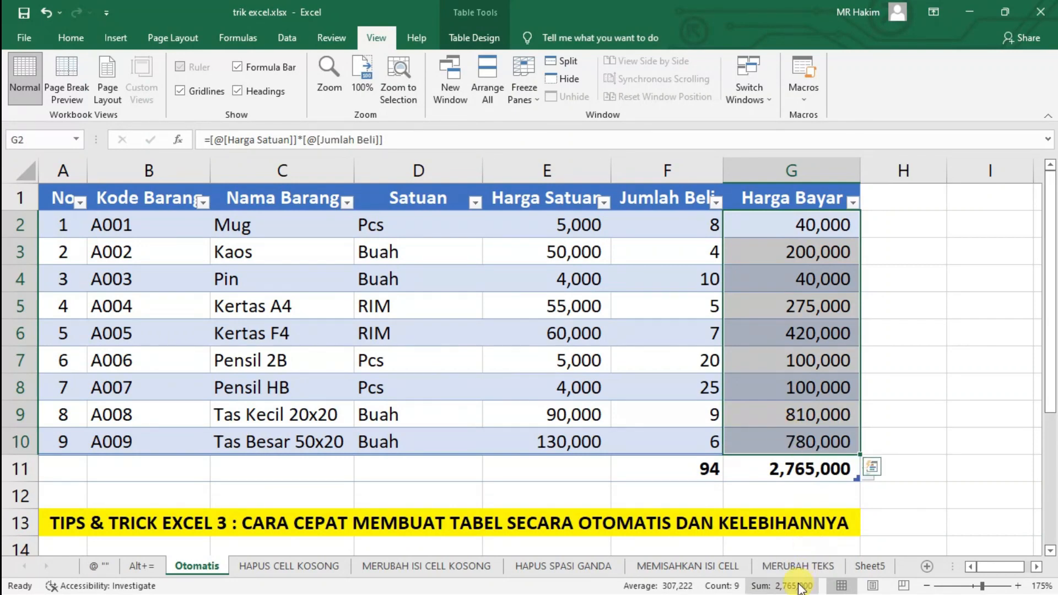
click(897, 413)
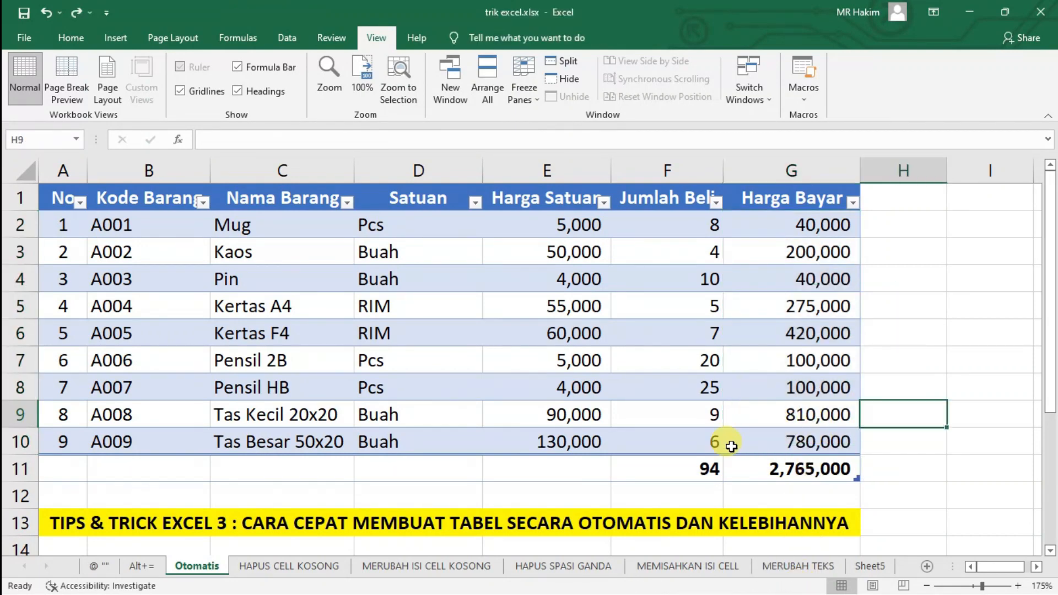
- On the HAPUS CELL KOSONG sheet, delete the empty row below Pin and the two empty rows below Kertas F4
click(296, 564)
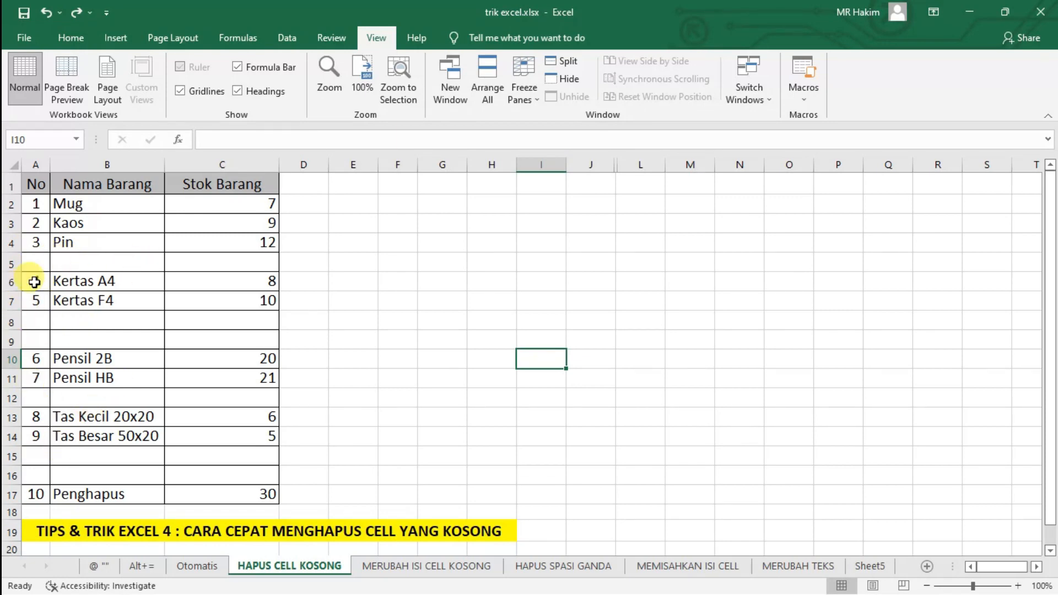
right_click(9, 262)
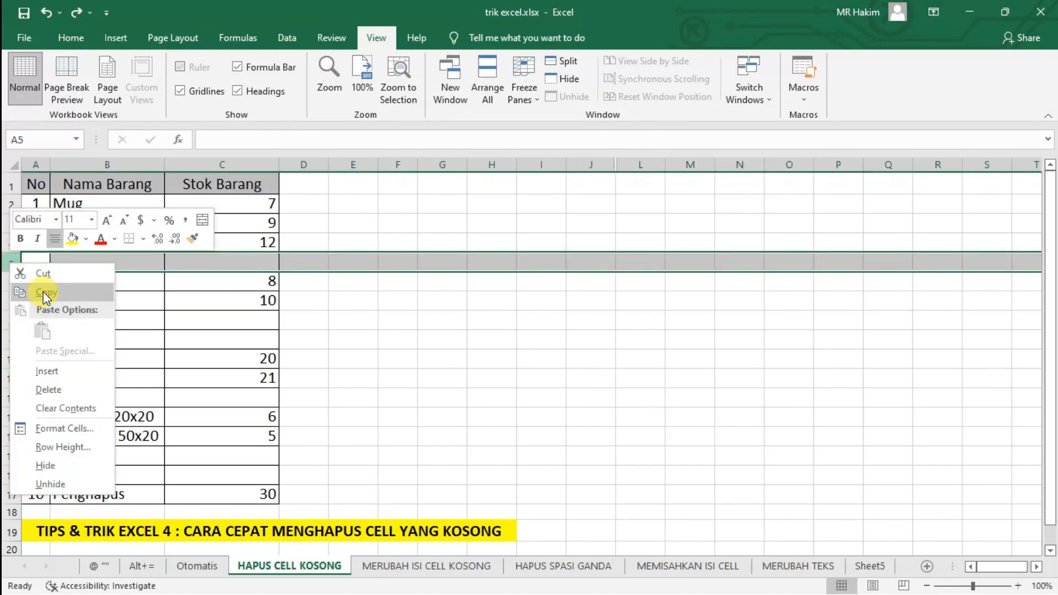
click(75, 388)
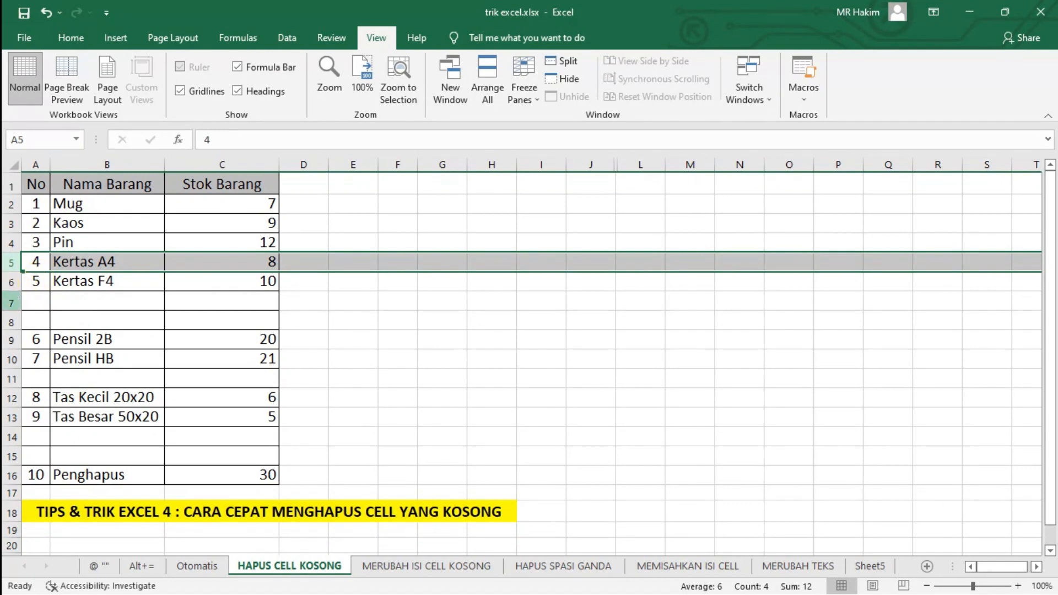
drag(11, 302, 12, 322)
right_click(13, 320)
click(79, 444)
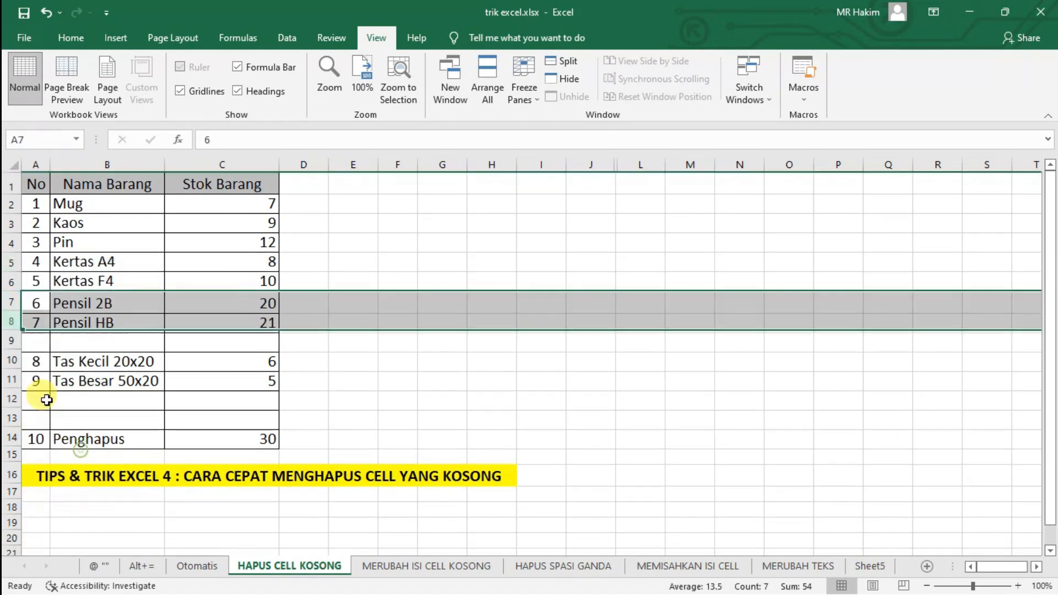
- Delete the empty row below Pensil HB and the two empty rows below Tas Besar 50x20
click(11, 340)
right_click(11, 340)
click(59, 473)
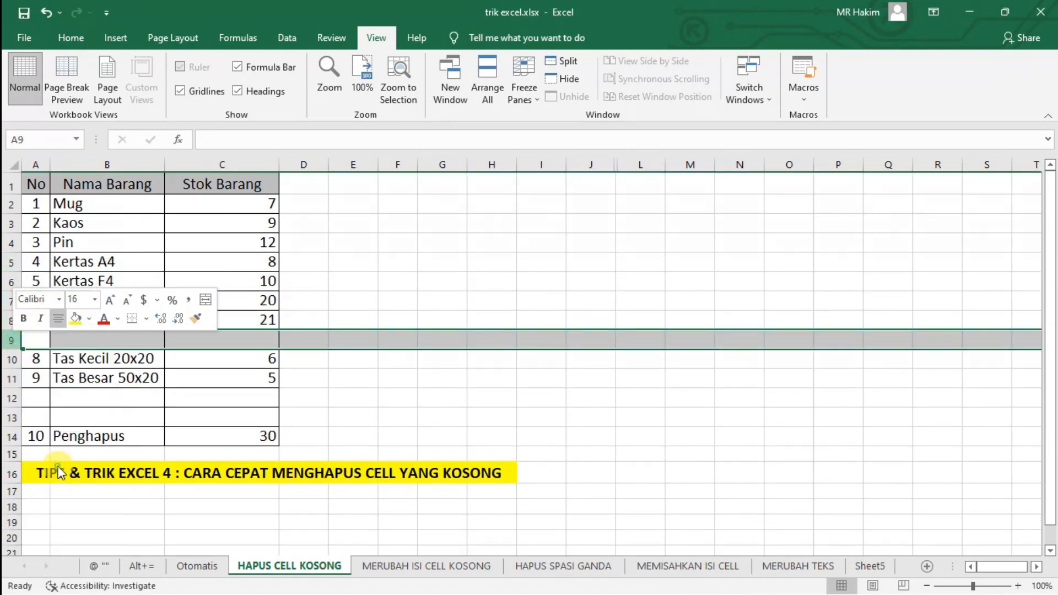
drag(11, 379, 12, 397)
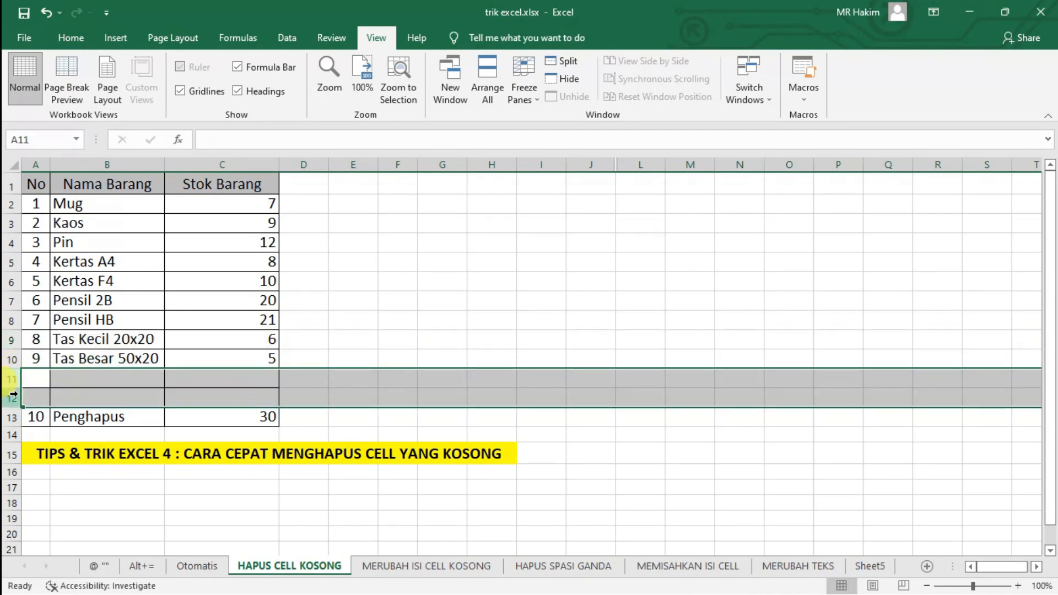
right_click(13, 397)
click(83, 290)
click(88, 280)
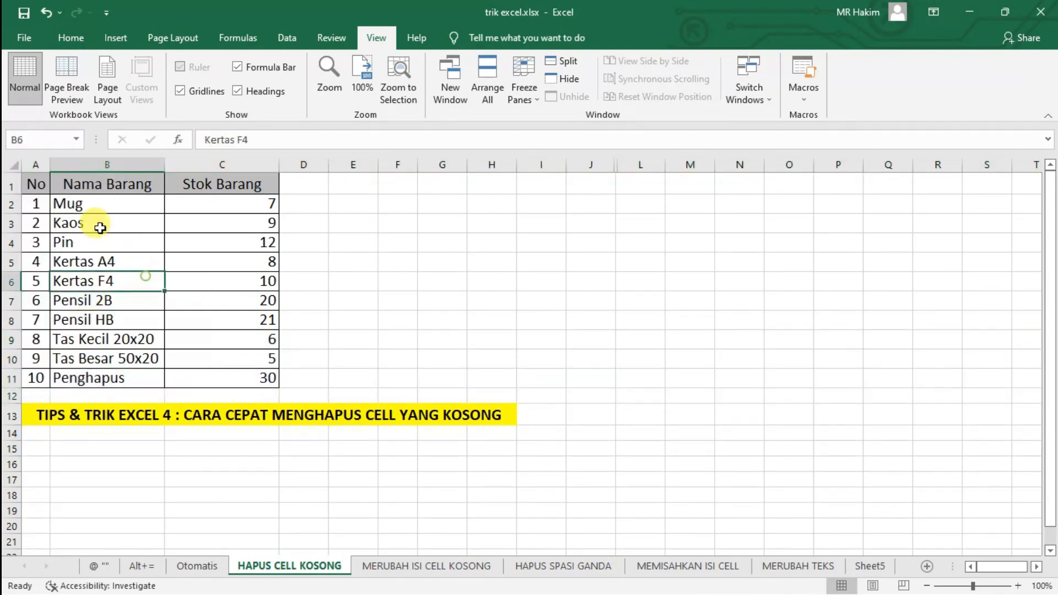
- Undo all the manual deletions of empty rows in the stock list
drag(33, 182, 258, 374)
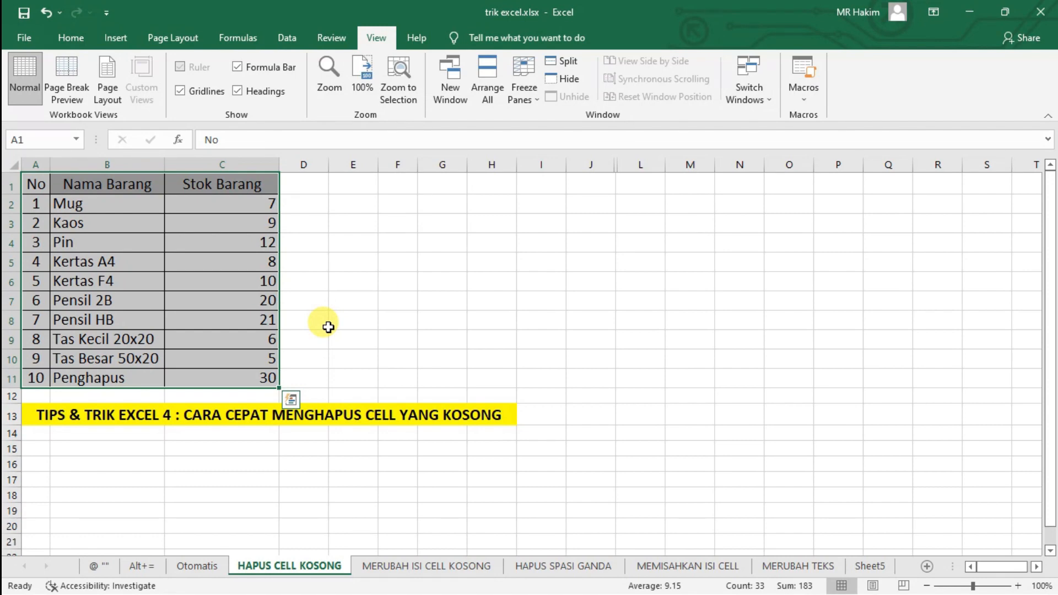
click(313, 300)
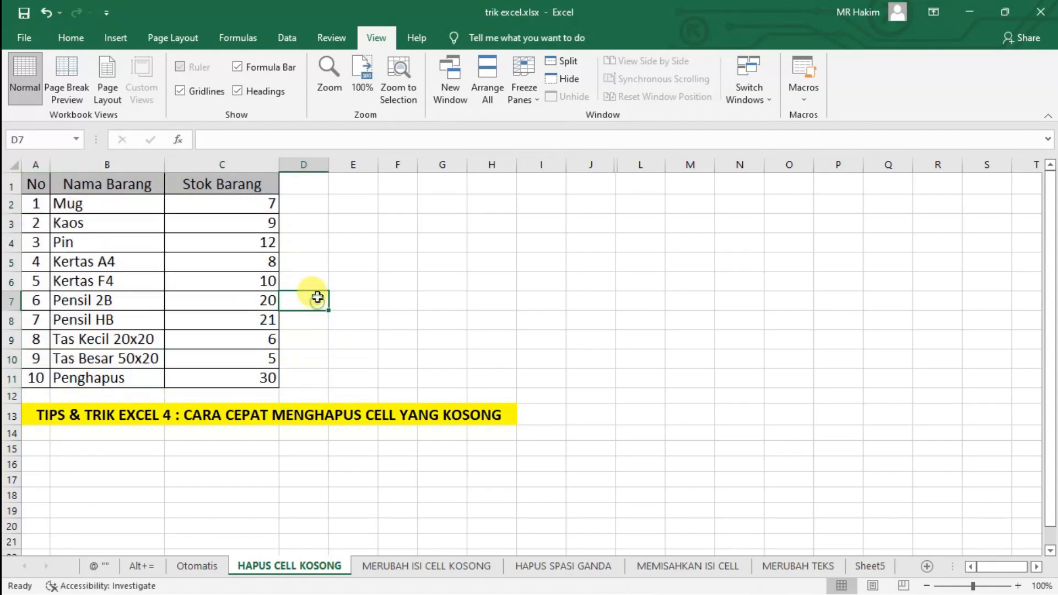
key(ctrl+z)
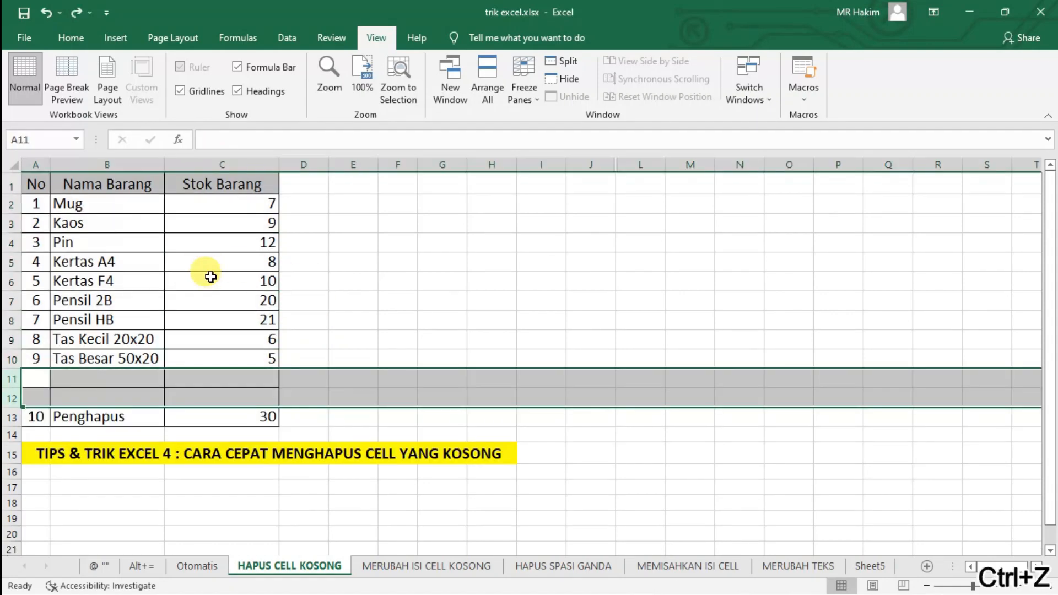
key(ctrl+z)
key(ctrl+z)
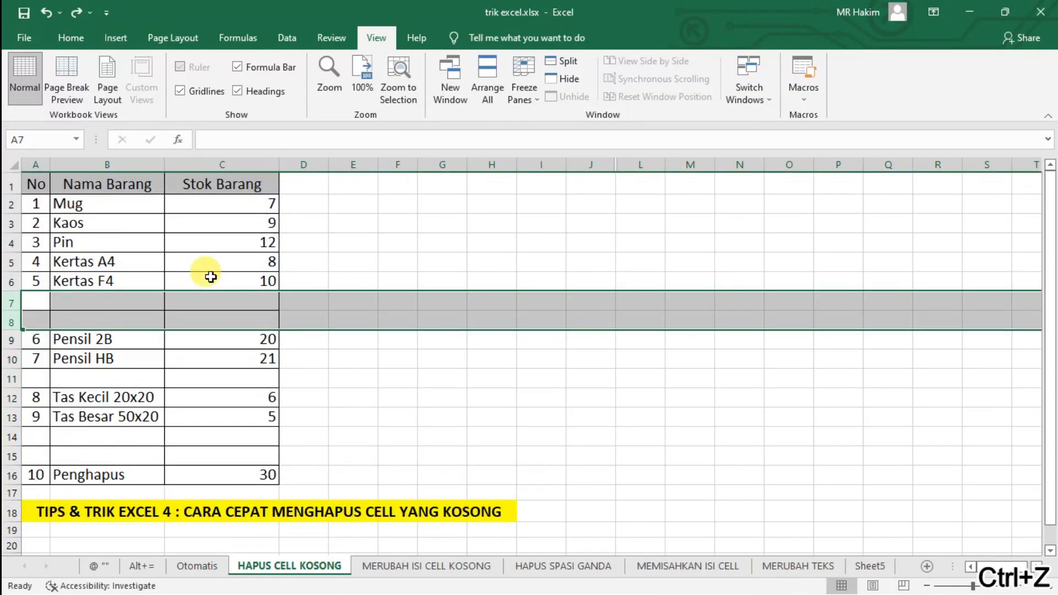
key(ctrl+z)
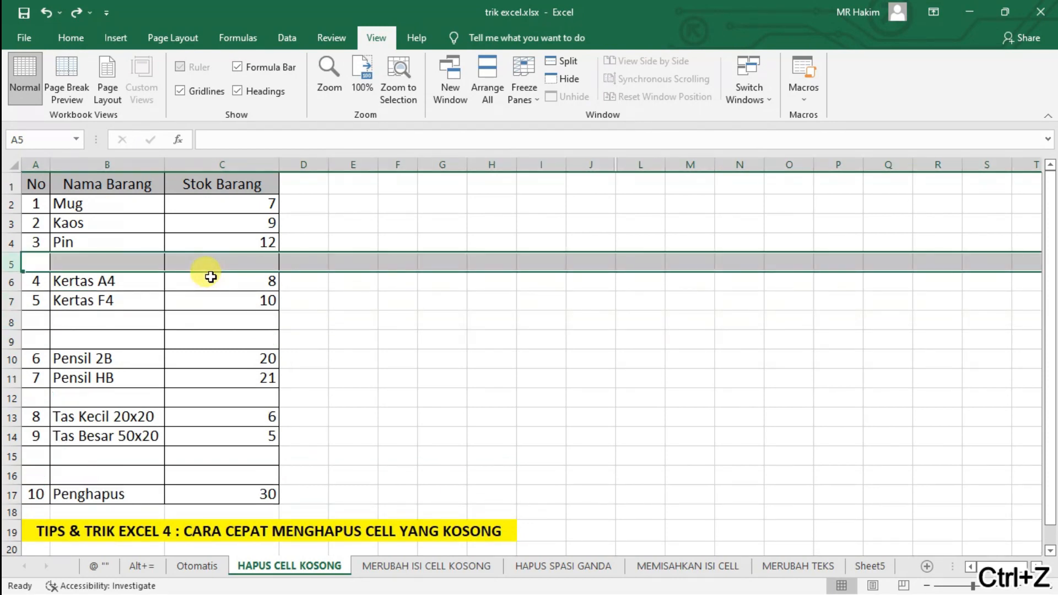
- Unhide column K and select all blank cells within A1:C17 using Go To Special with the Blanks option
click(354, 286)
drag(31, 181, 200, 490)
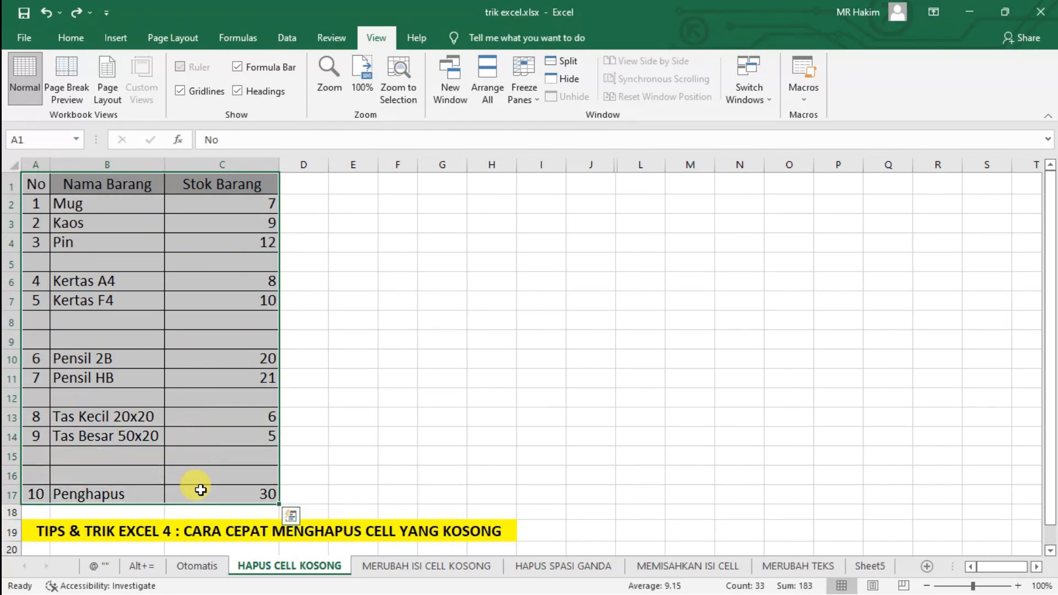
double_click(616, 163)
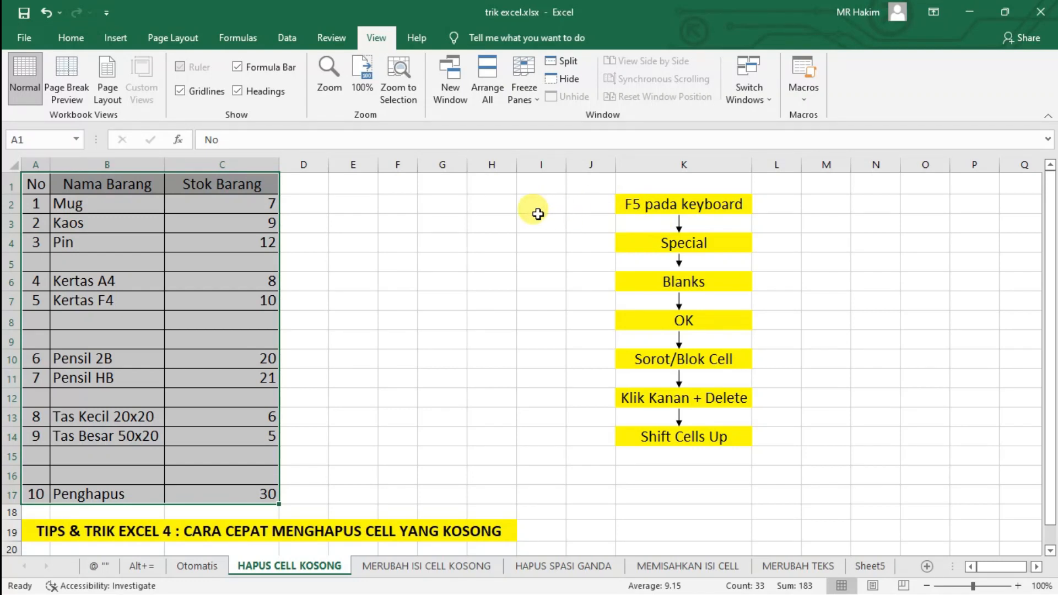
key(F5)
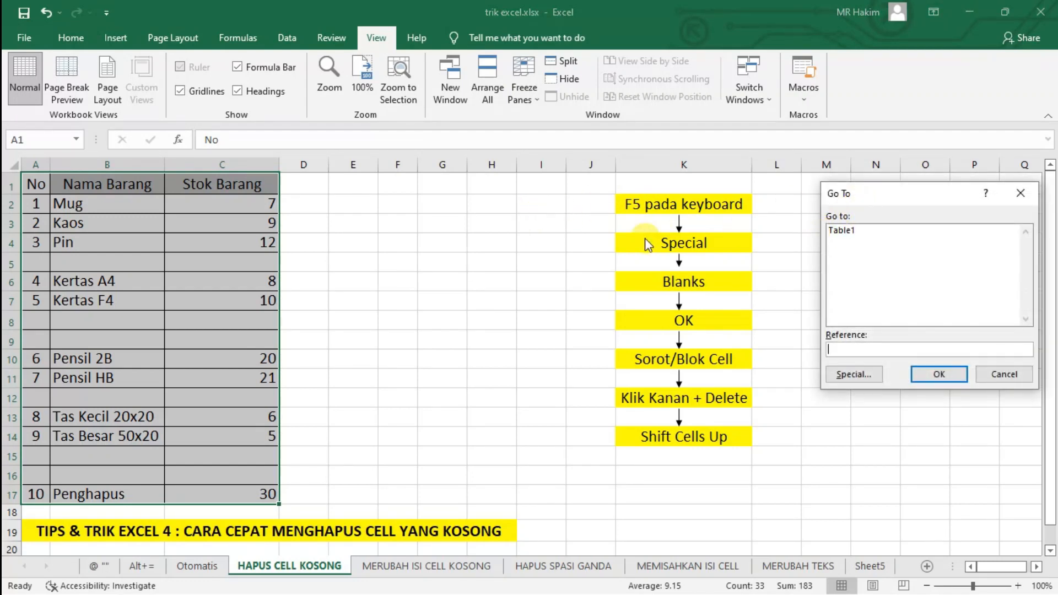
click(853, 375)
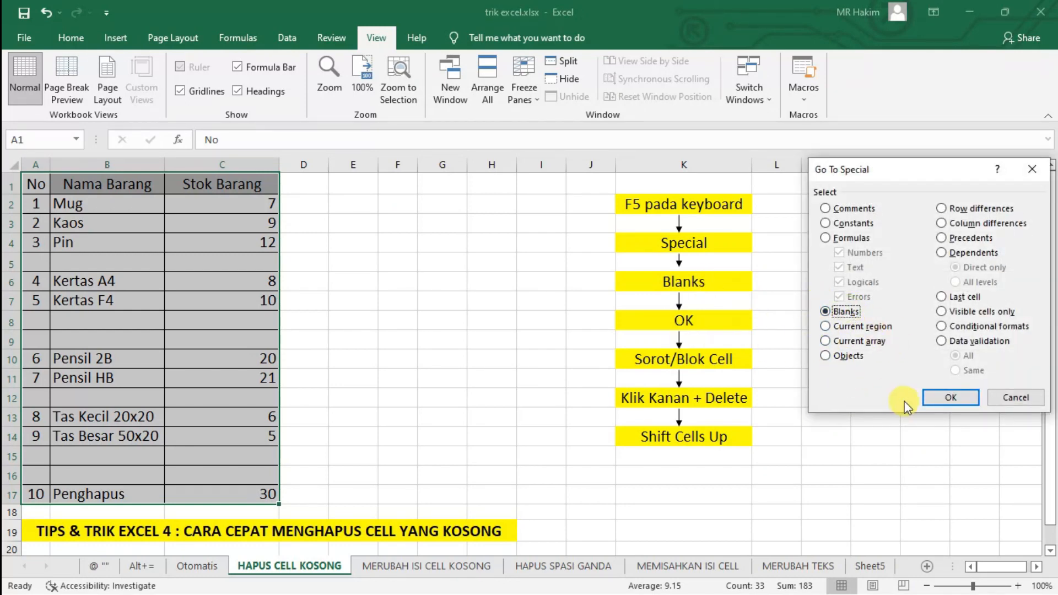
click(951, 397)
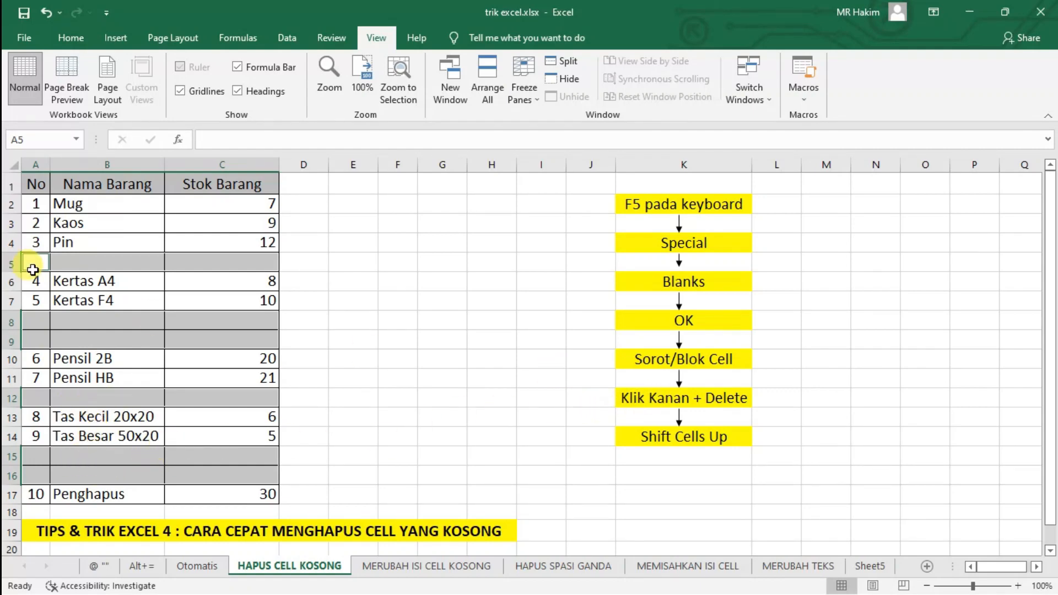
- Delete the selected blank cells in the stock list with Shift cells up, allowing merged cells to unmerge
right_click(80, 264)
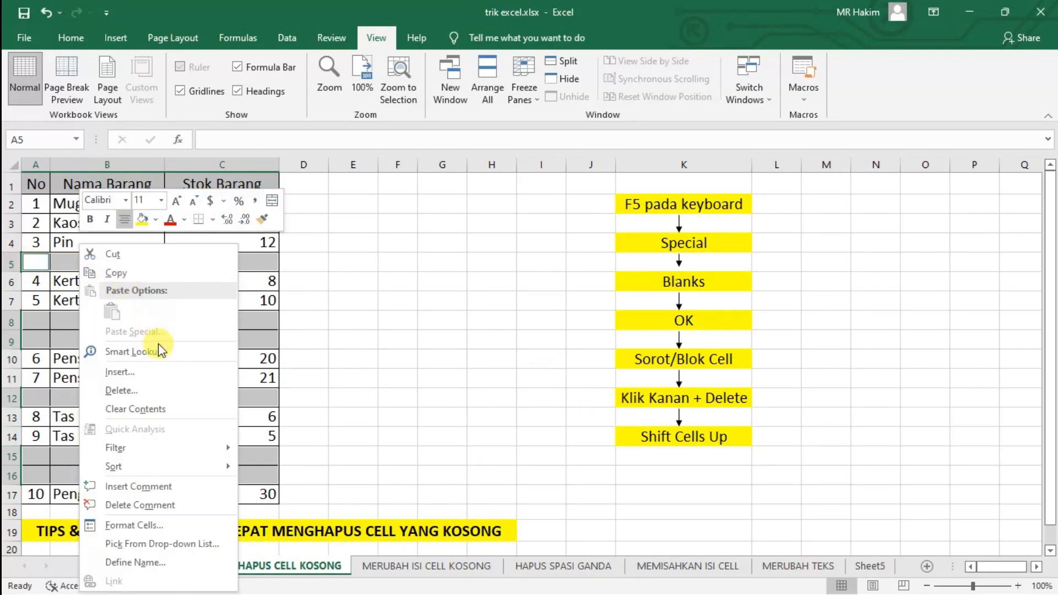
click(145, 390)
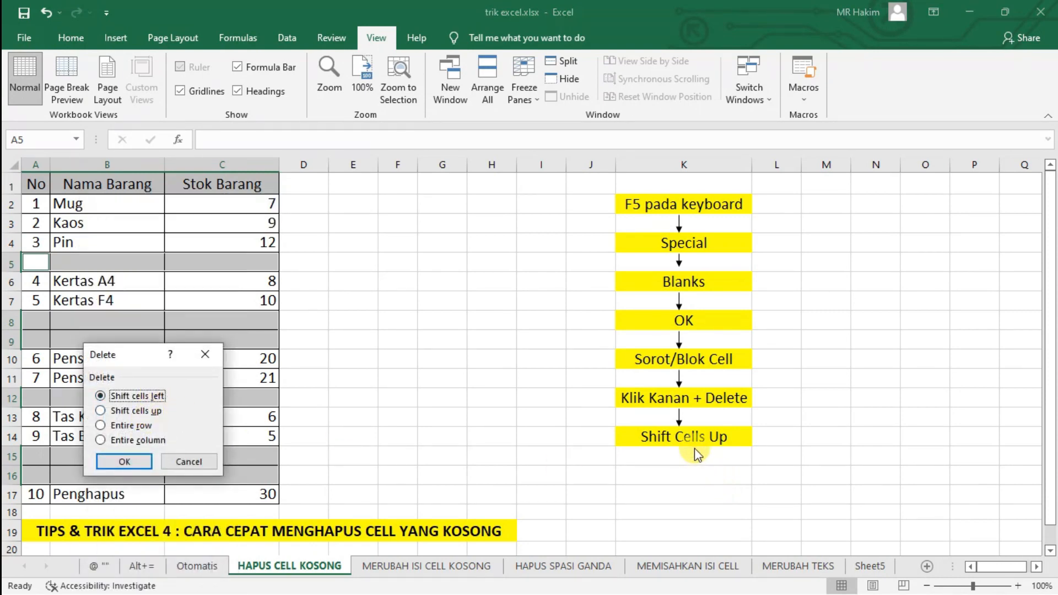
click(154, 413)
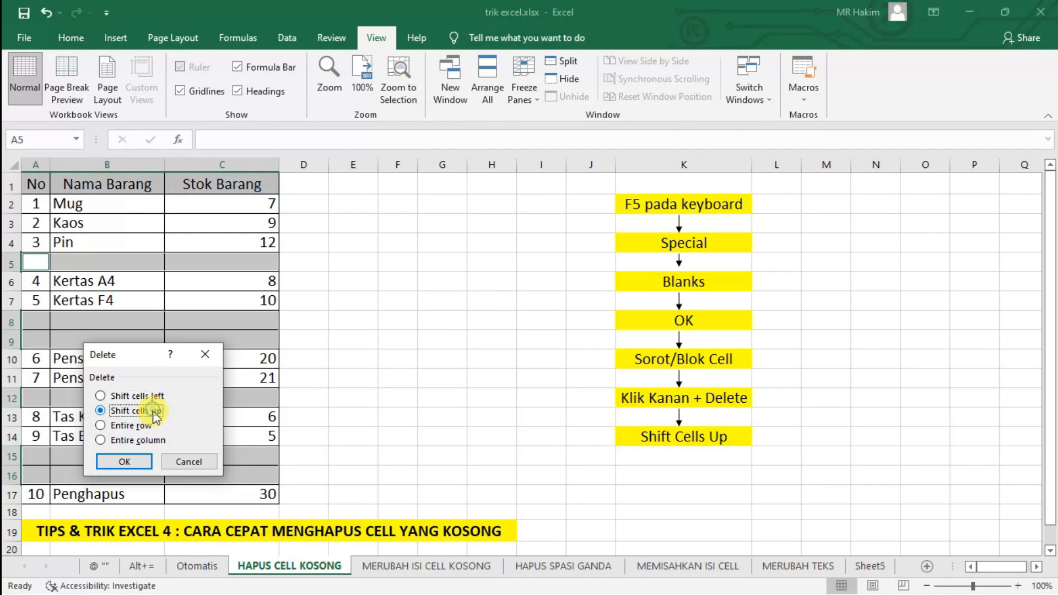
click(138, 461)
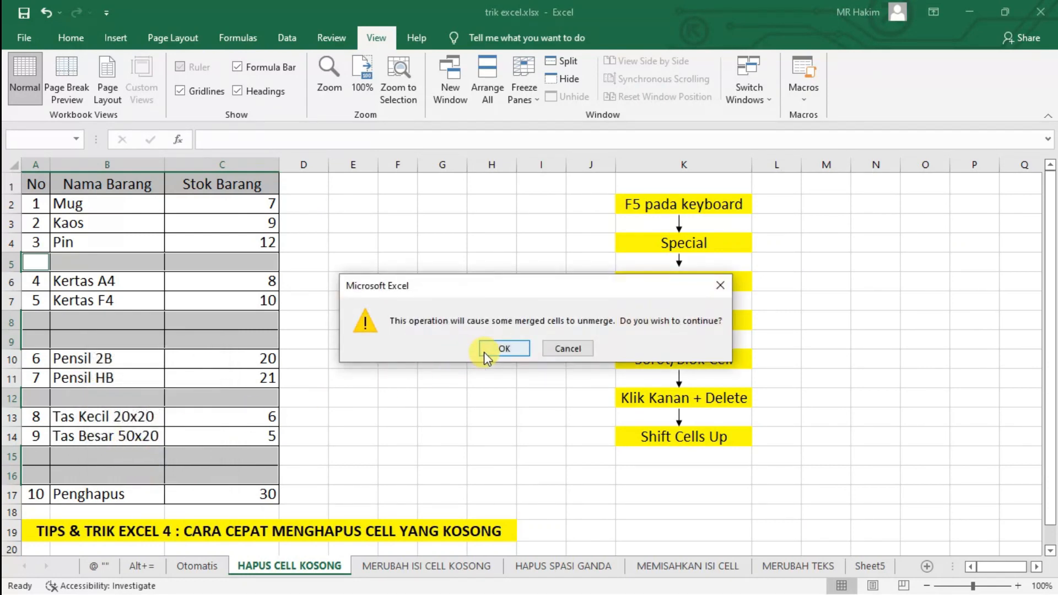
click(494, 352)
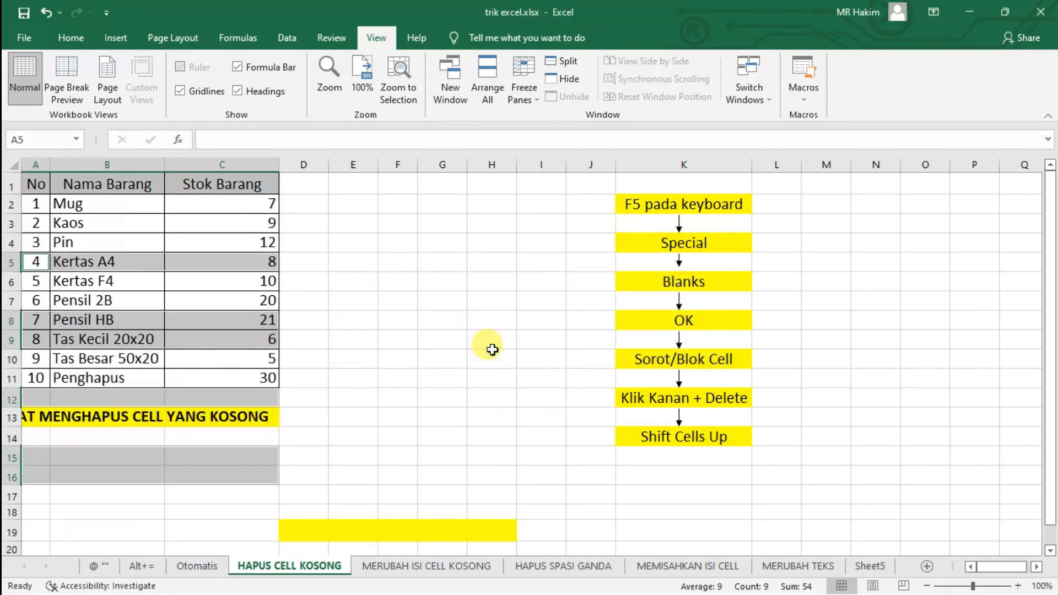
click(132, 319)
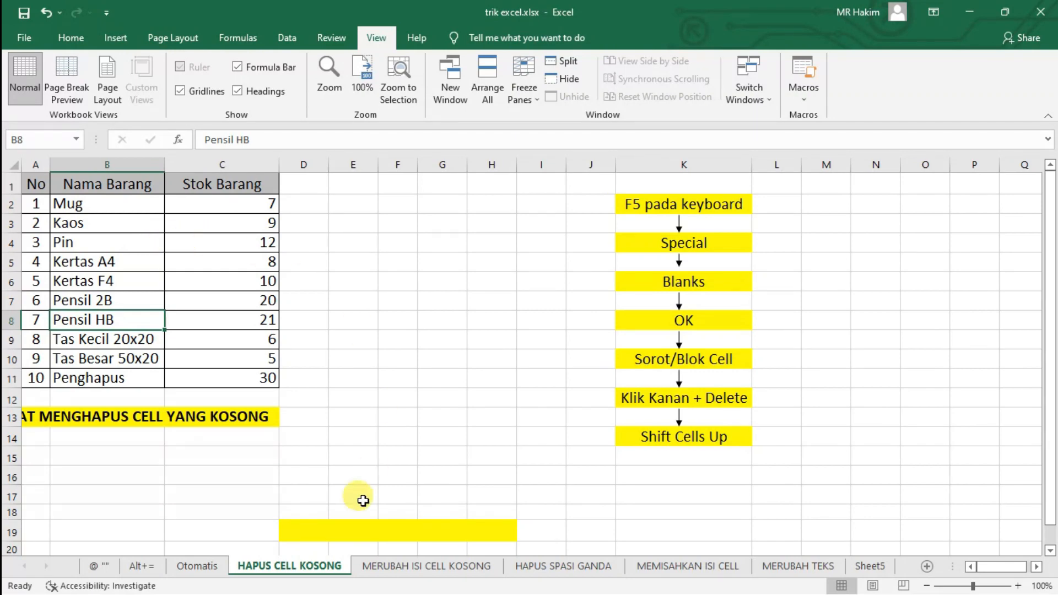
- On the MERUBAH ISI CELL KOSONG sheet, select the score table A1:D16 and unhide column I
click(399, 568)
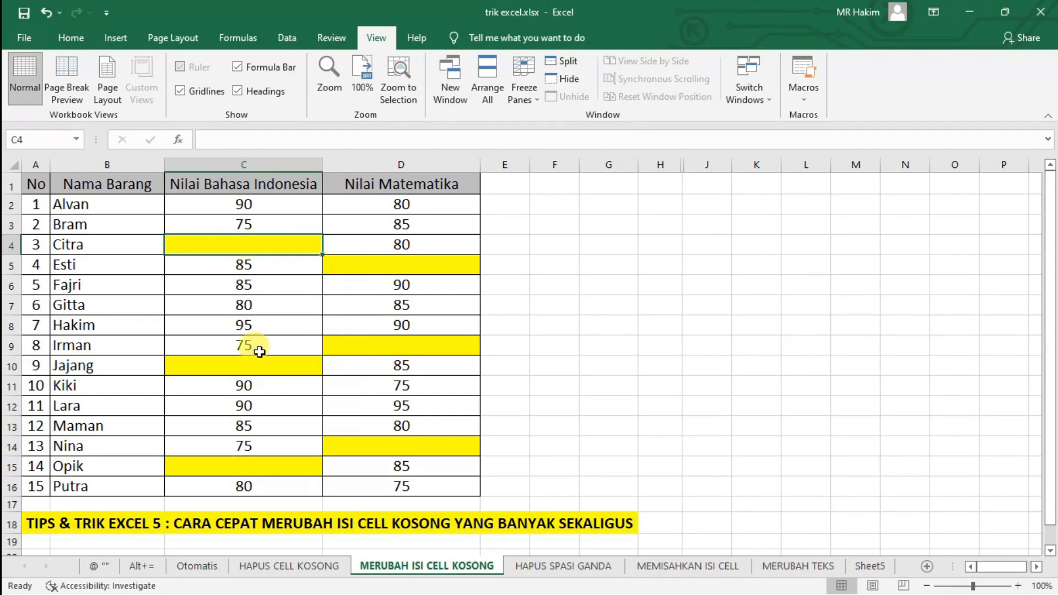
click(39, 183)
drag(38, 184, 373, 491)
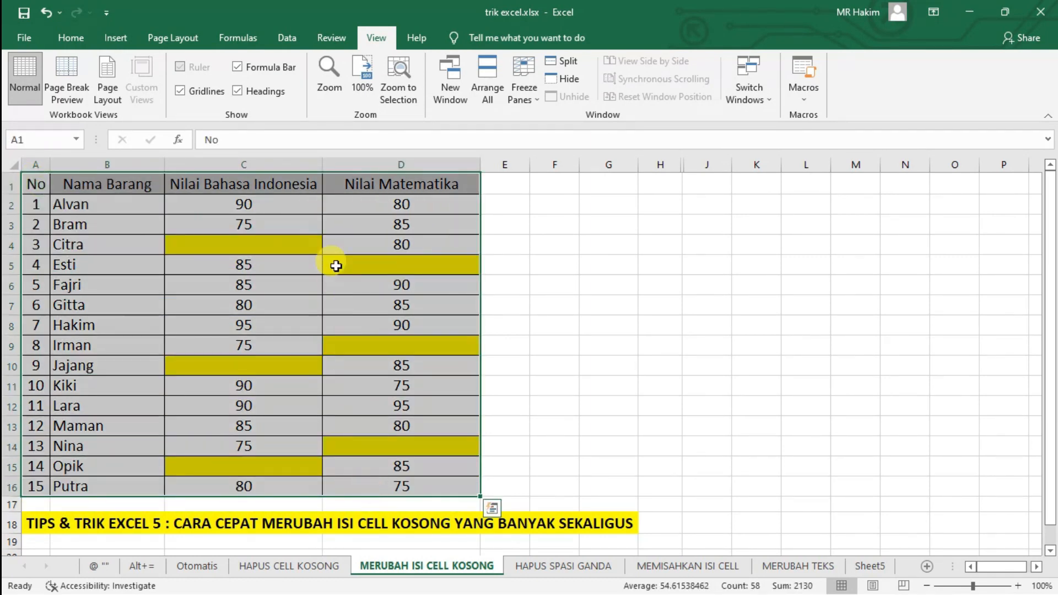
drag(683, 166, 685, 164)
double_click(685, 165)
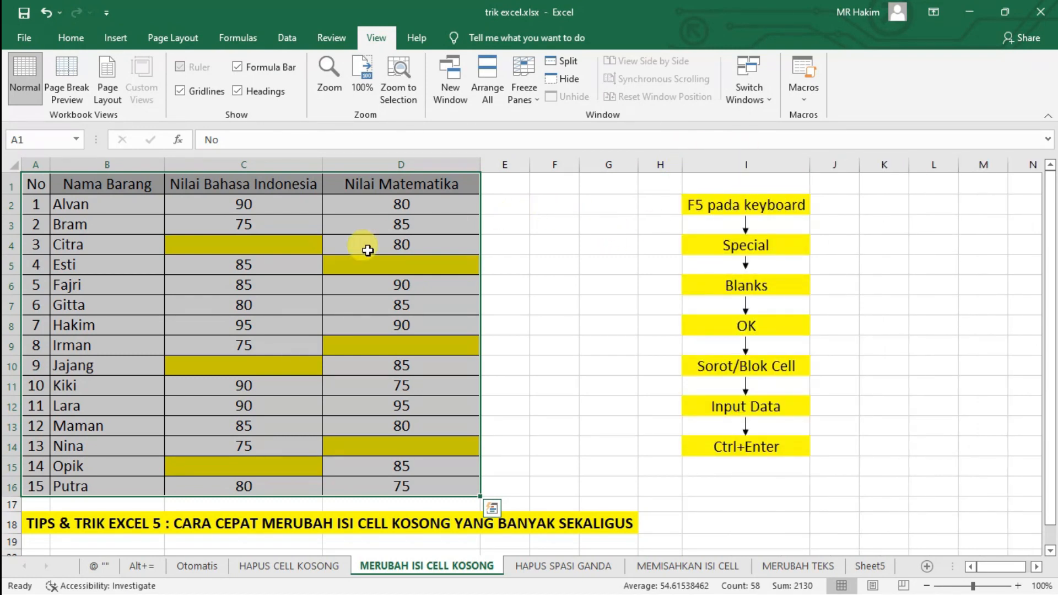
- Select the blank score cells with Go To Special's Blanks option and fill them all with 0 at once
key(F5)
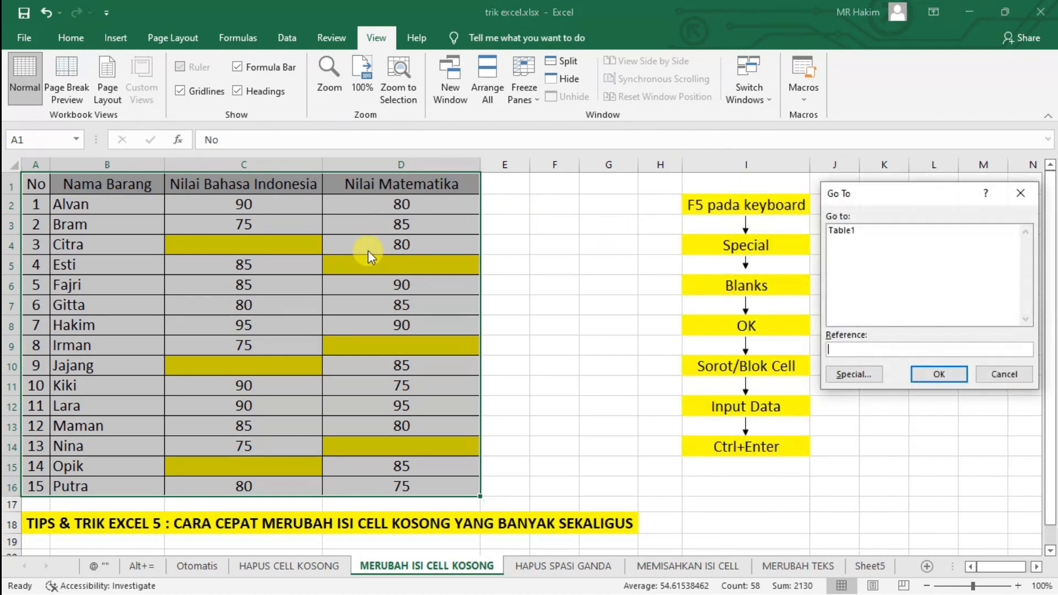
click(866, 374)
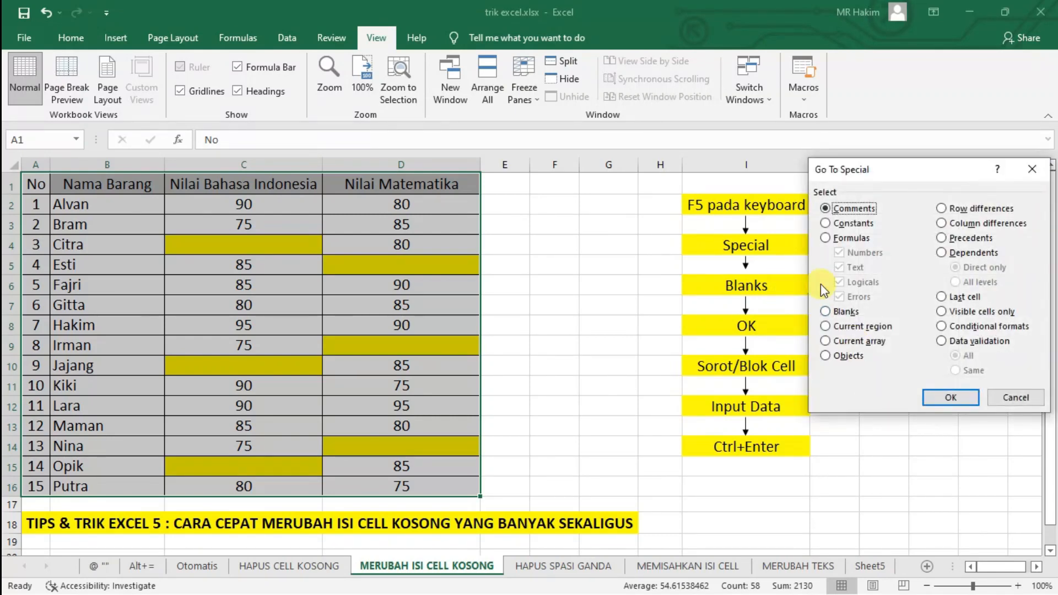
click(944, 397)
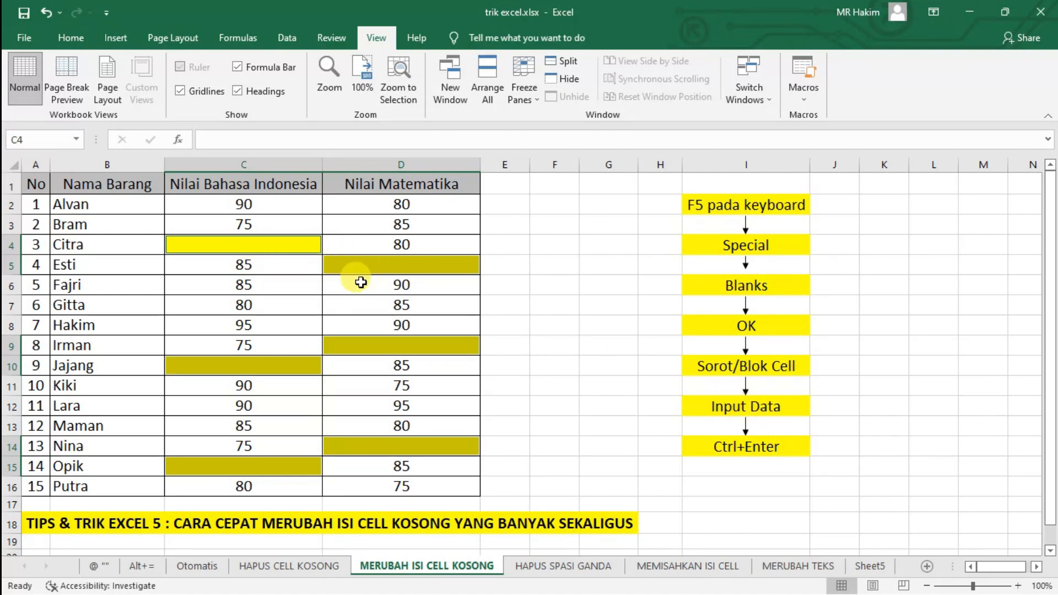
text(0)
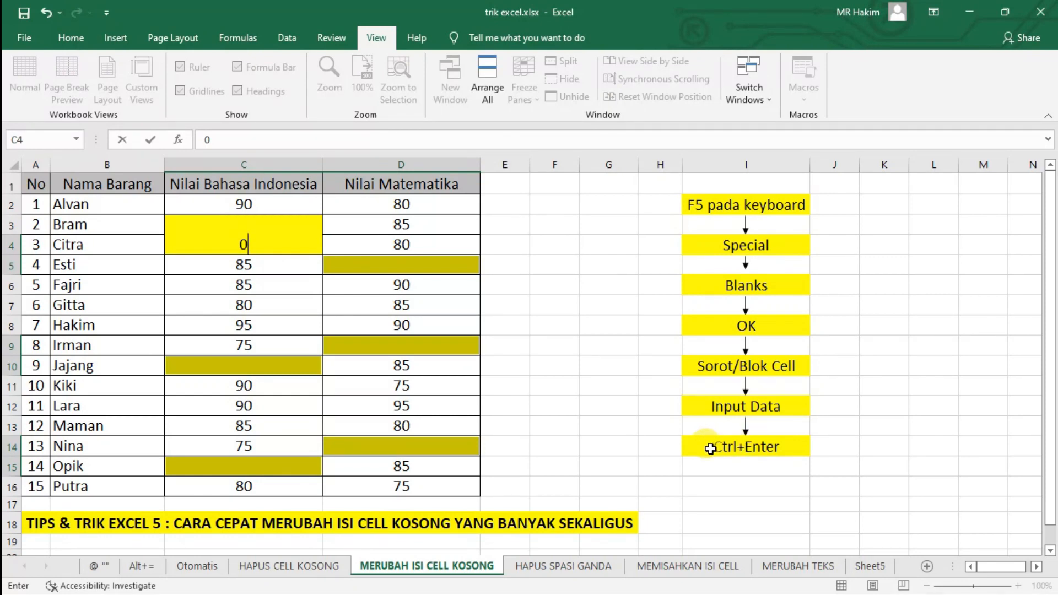
key(ctrl+Return)
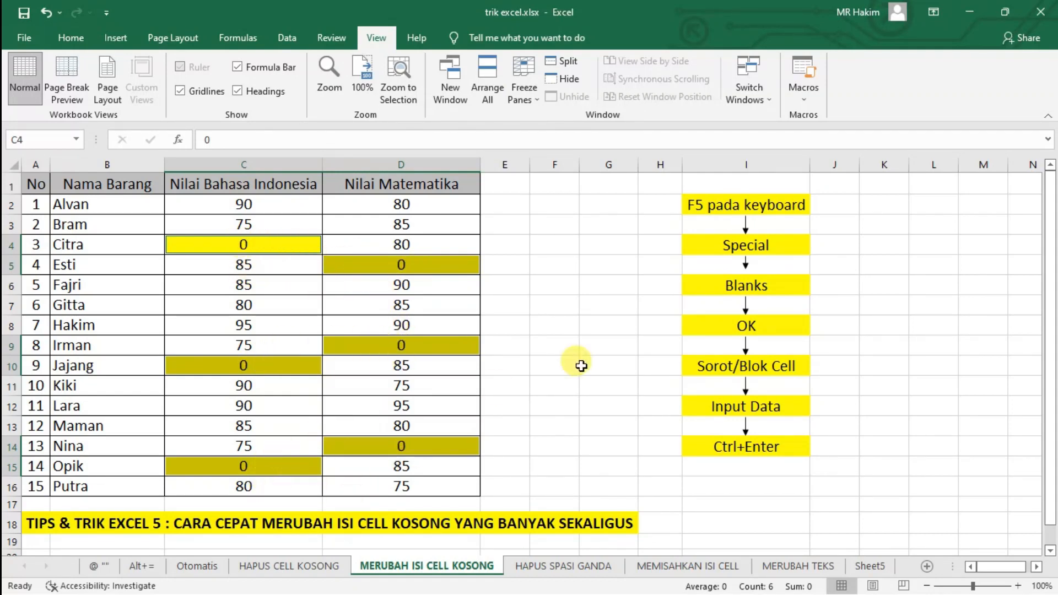
- On the HAPUS SPASI GANDA sheet, examine the spacing between words in the BEFORE sentences in A5:A8
click(564, 565)
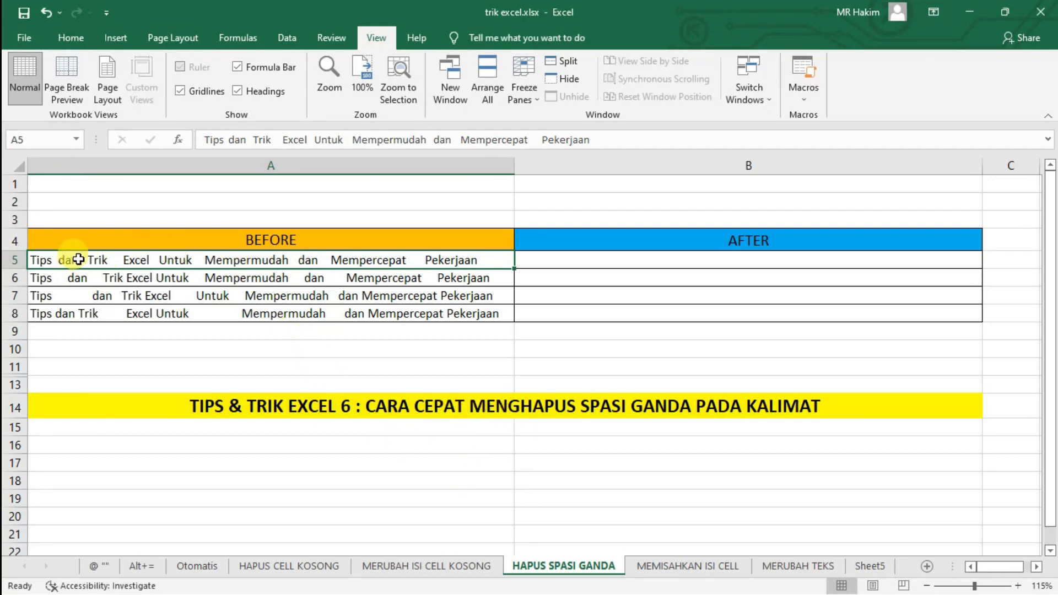
drag(106, 259, 112, 312)
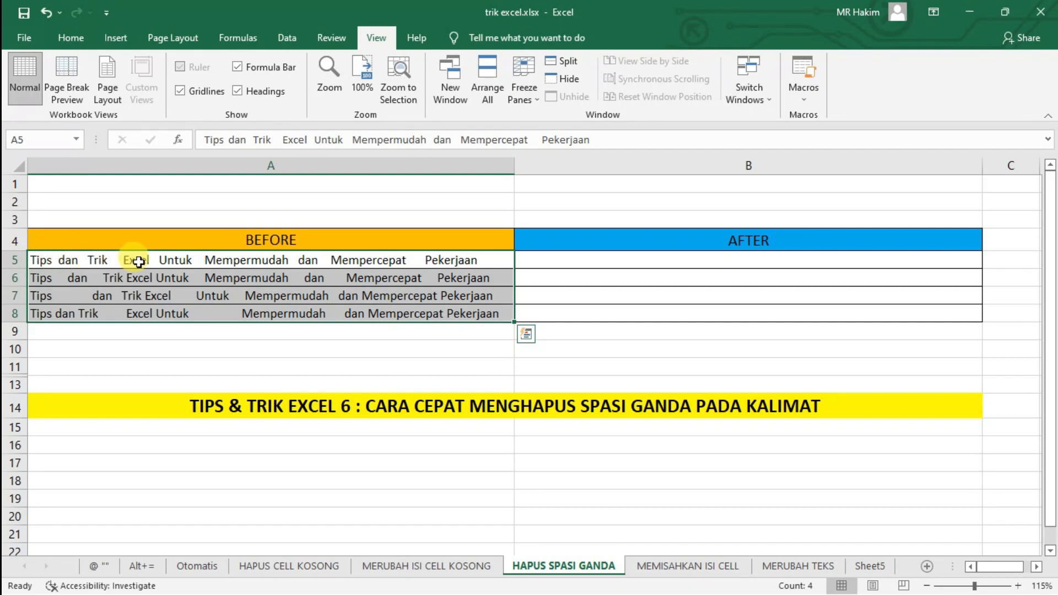
click(308, 255)
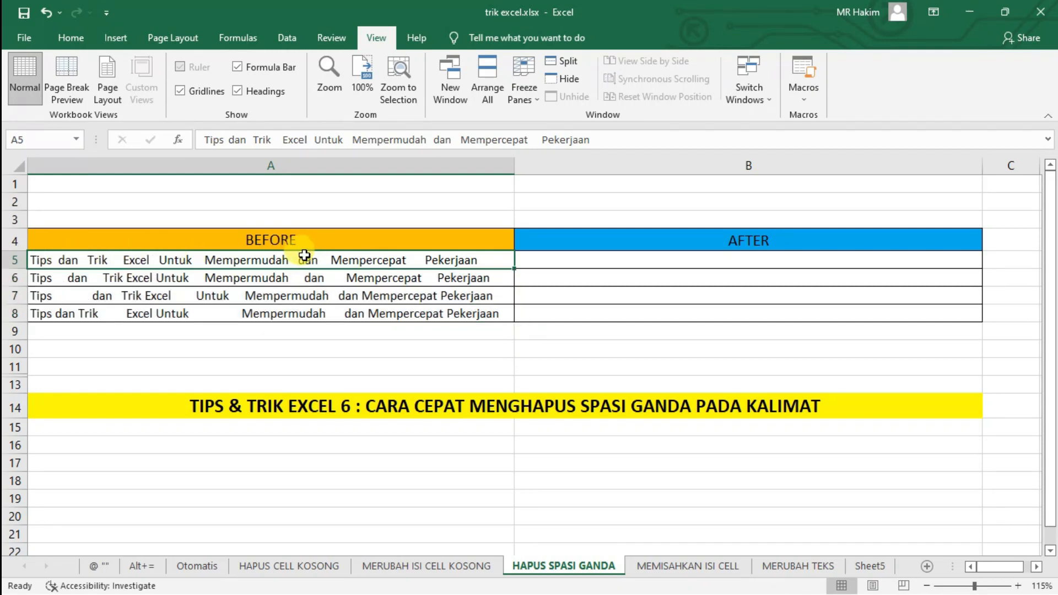
click(130, 275)
click(128, 297)
click(118, 312)
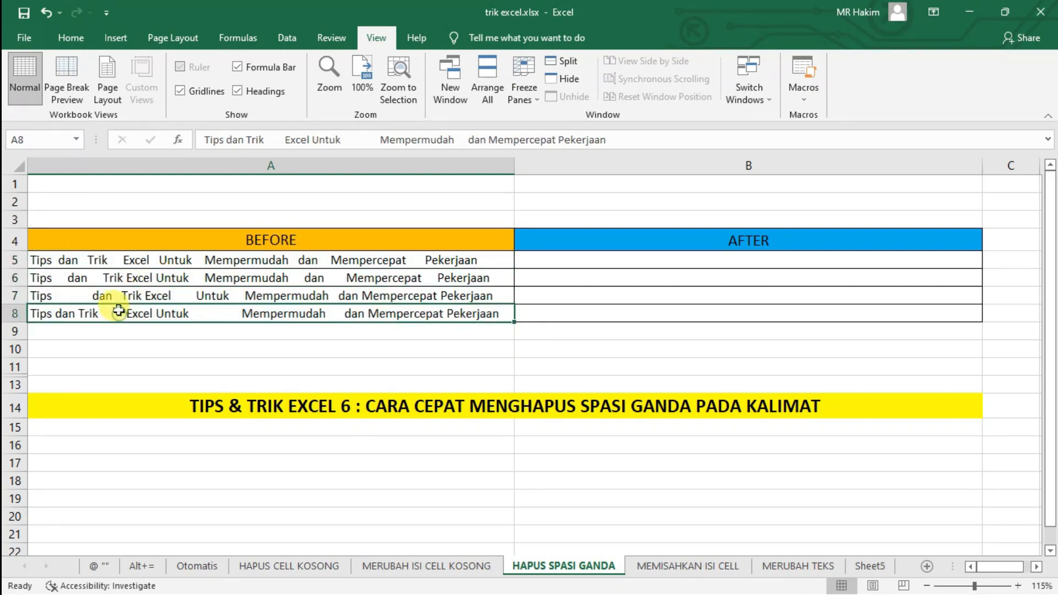
drag(112, 260, 116, 314)
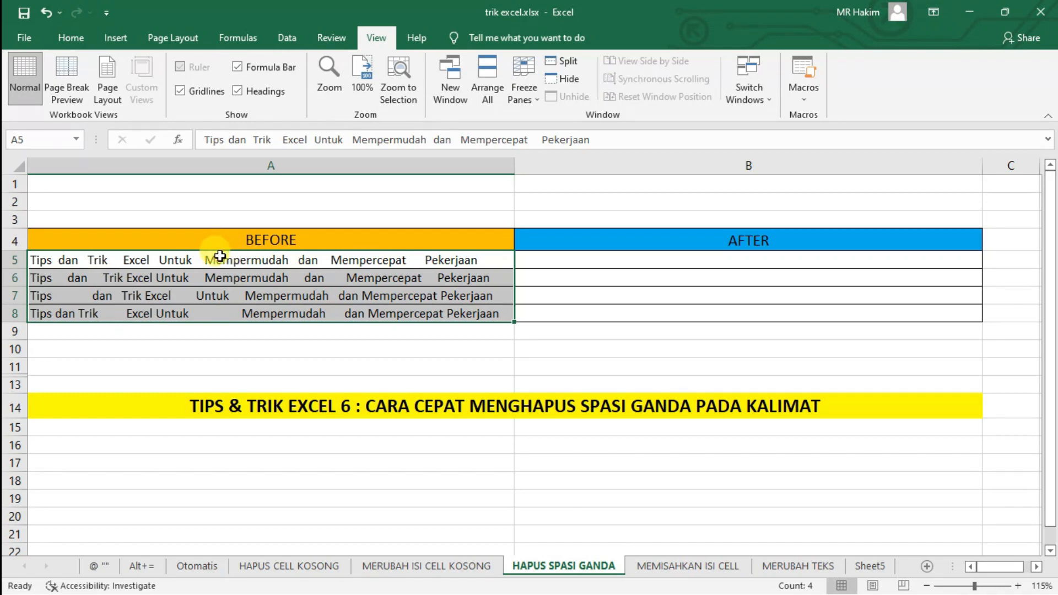
drag(220, 256, 218, 310)
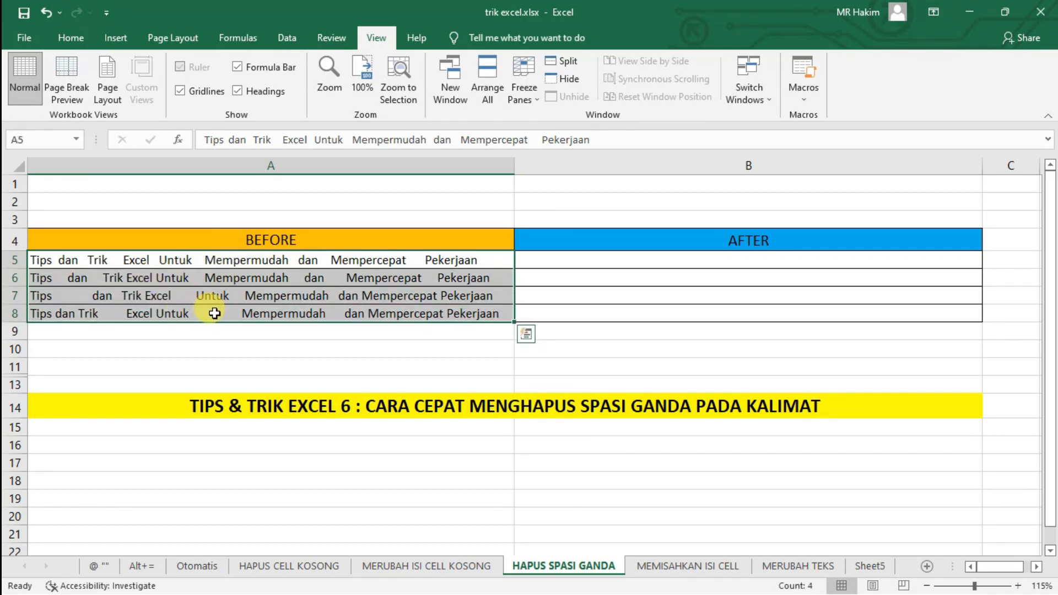
- Unhide row 12 and enter =TRIM(A5) in B5 to remove the extra spaces from the first sentence
click(557, 259)
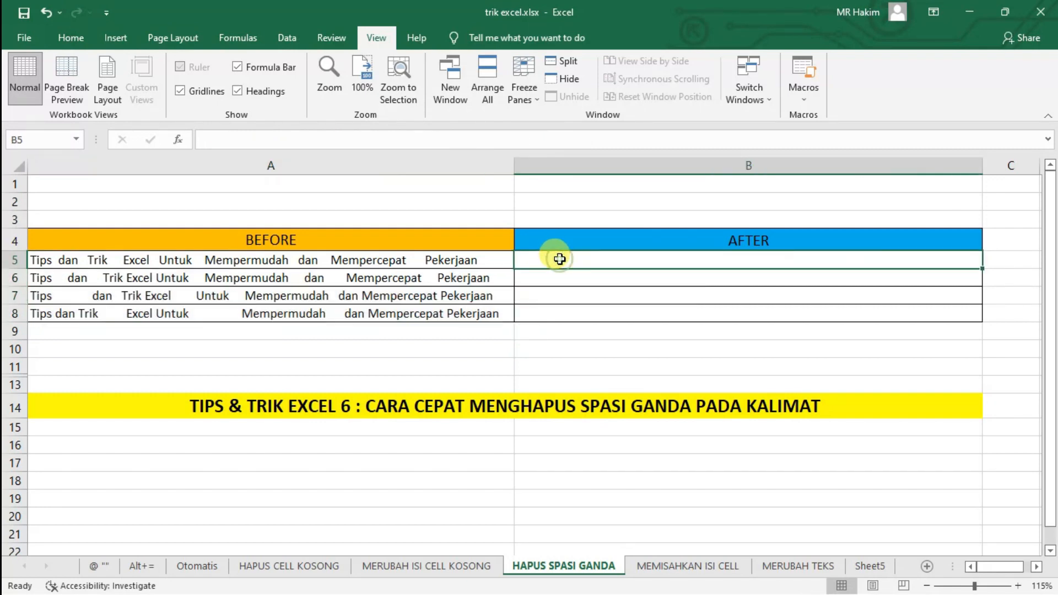
double_click(19, 376)
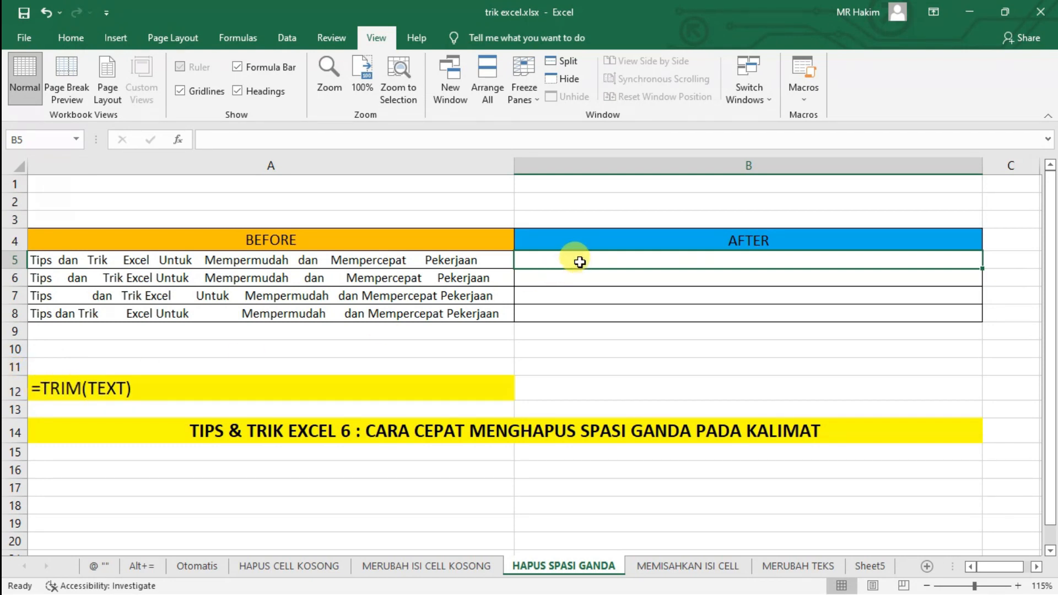
text(=)
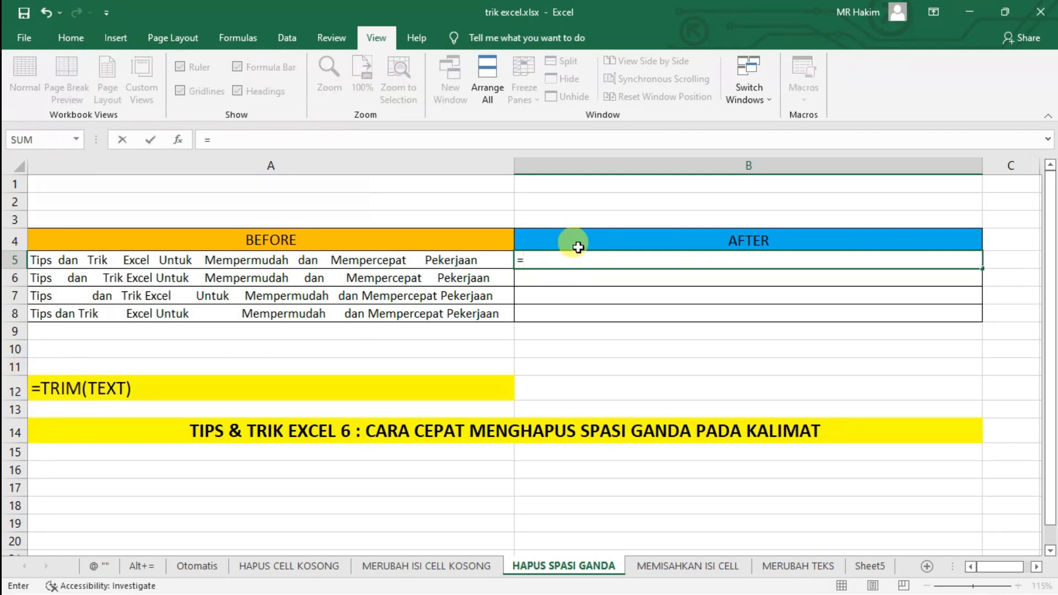
text(TRI)
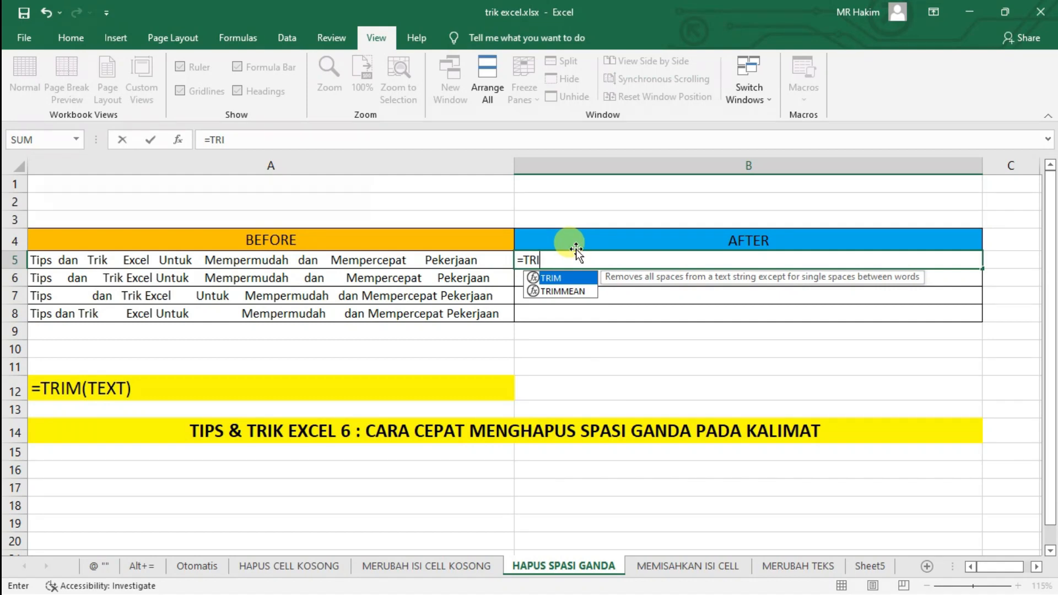
double_click(572, 279)
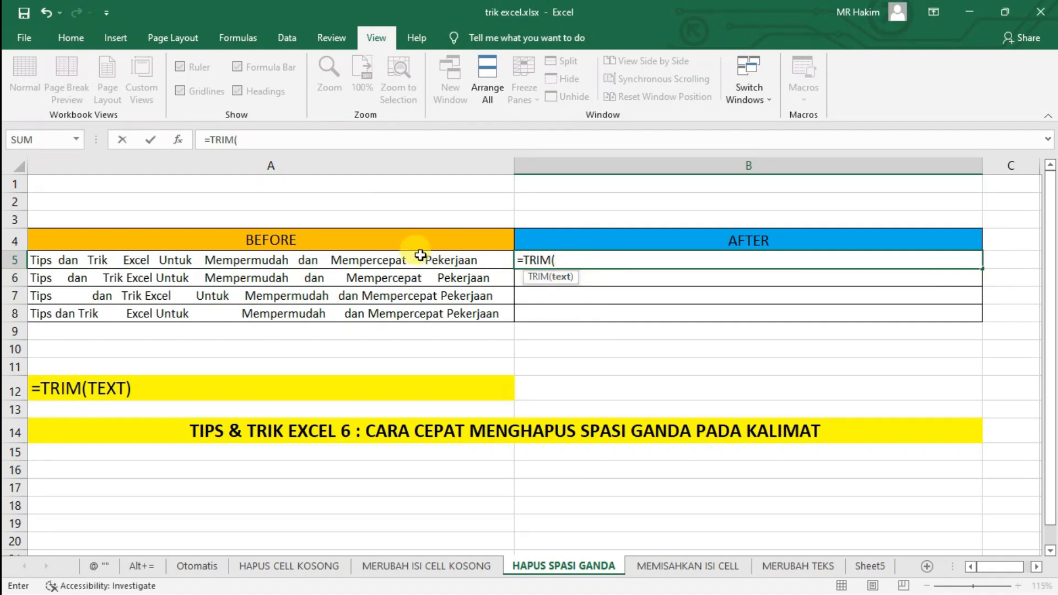
click(367, 262)
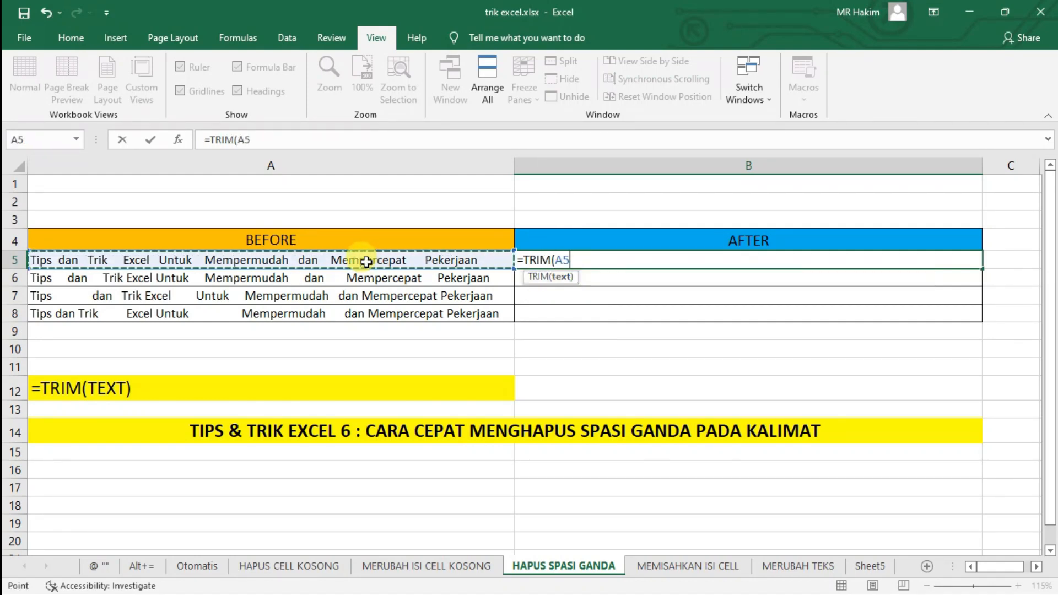
text())
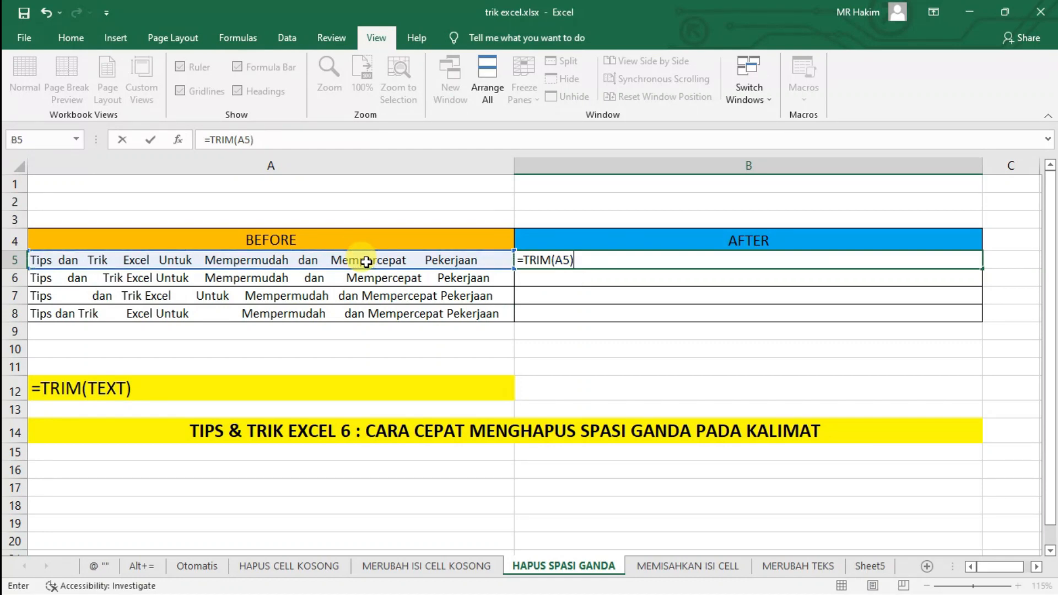
key(Return)
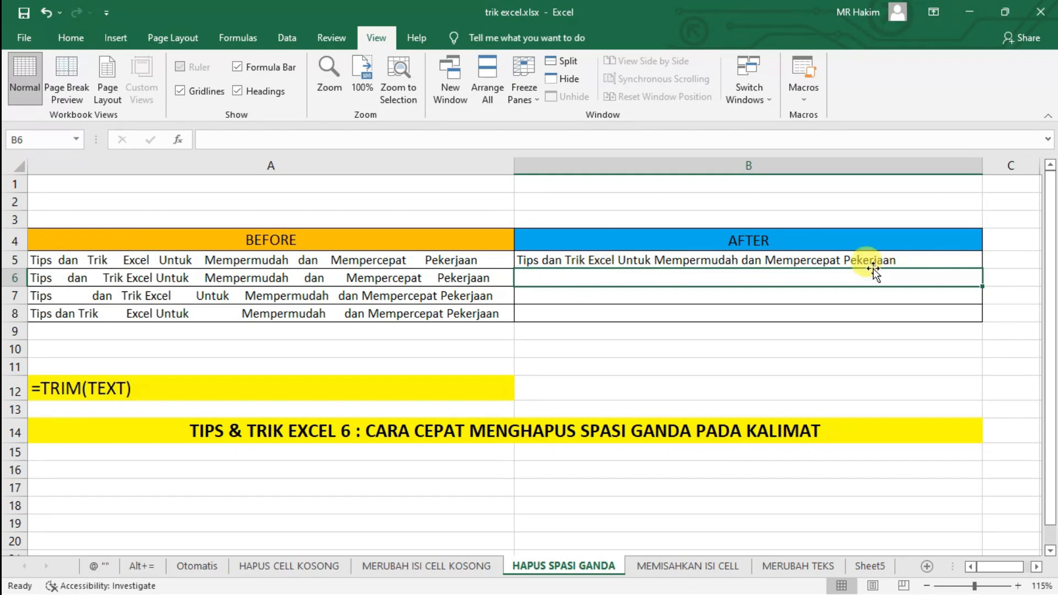
- Delete a few of the extra spaces before and after the word "Trik" in the BEFORE sentence in A5
click(118, 261)
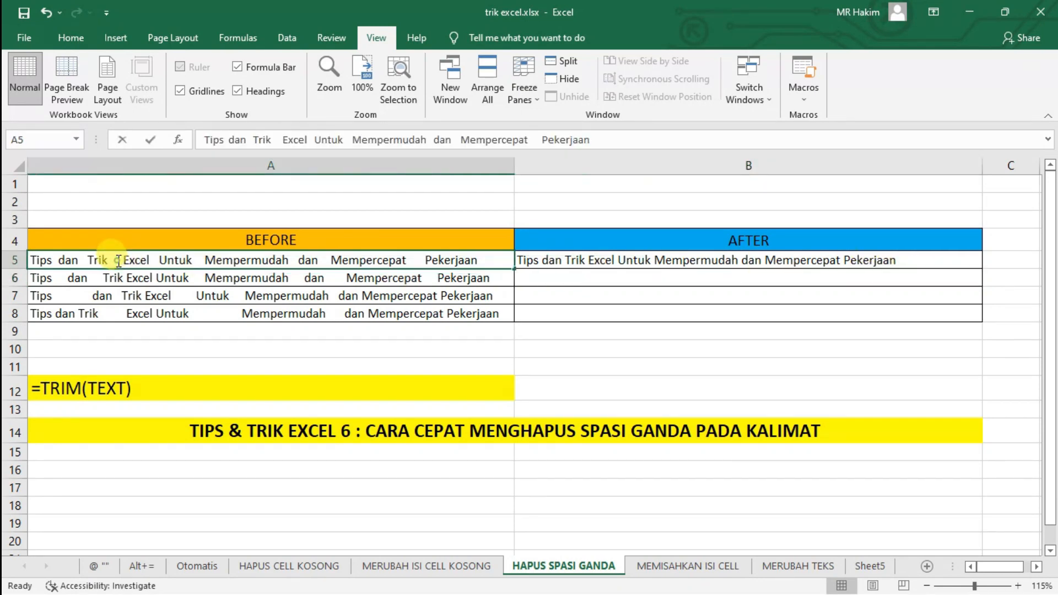
double_click(118, 260)
key(BackSpace)
key(BackSpace)
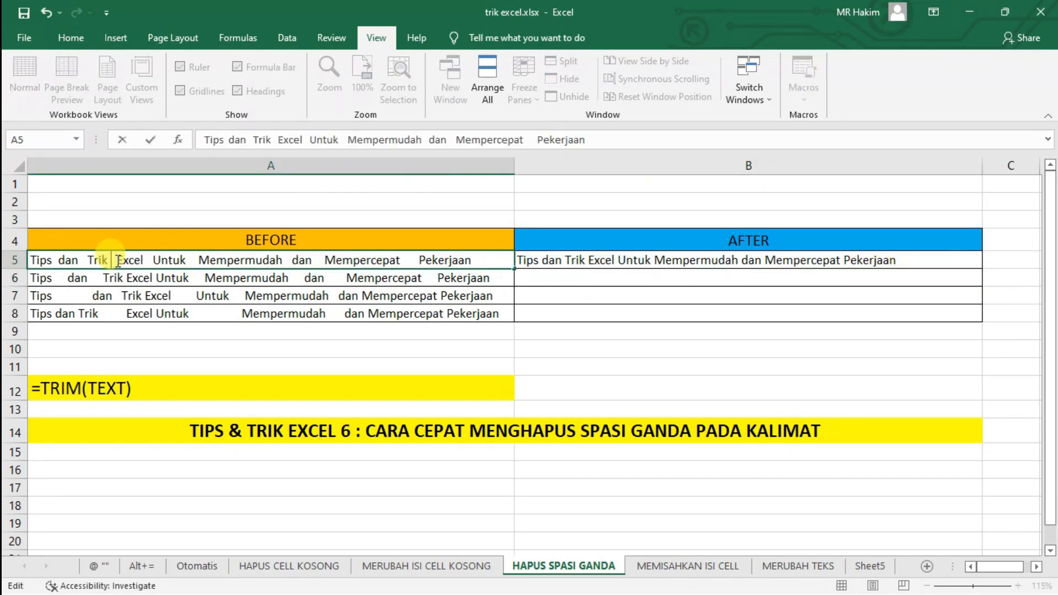
click(84, 259)
key(BackSpace)
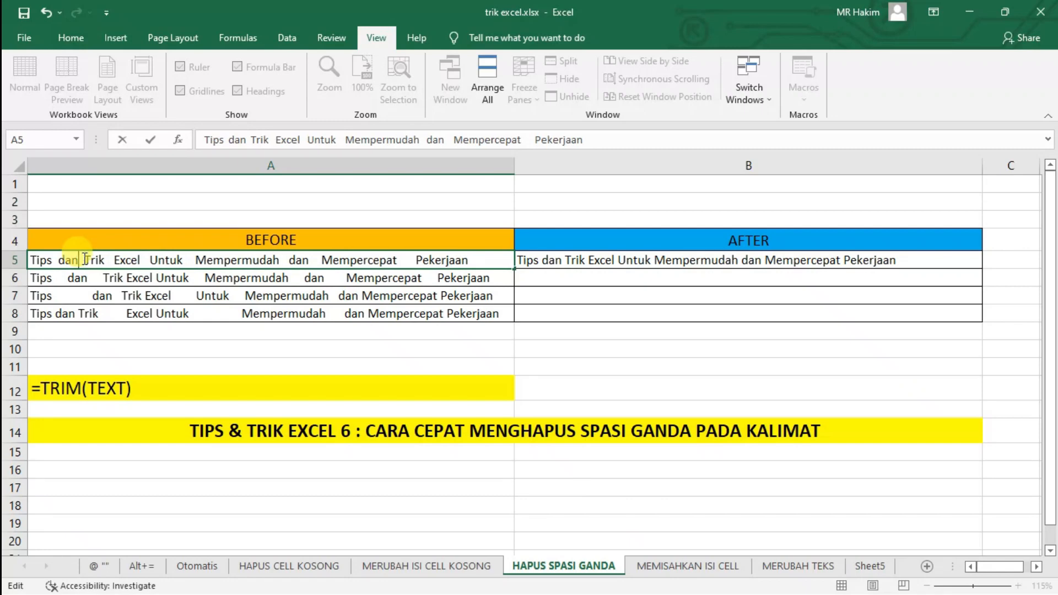
click(570, 275)
- Fill the TRIM formula from B5 down through B8 and check the AFTER sentences
click(924, 263)
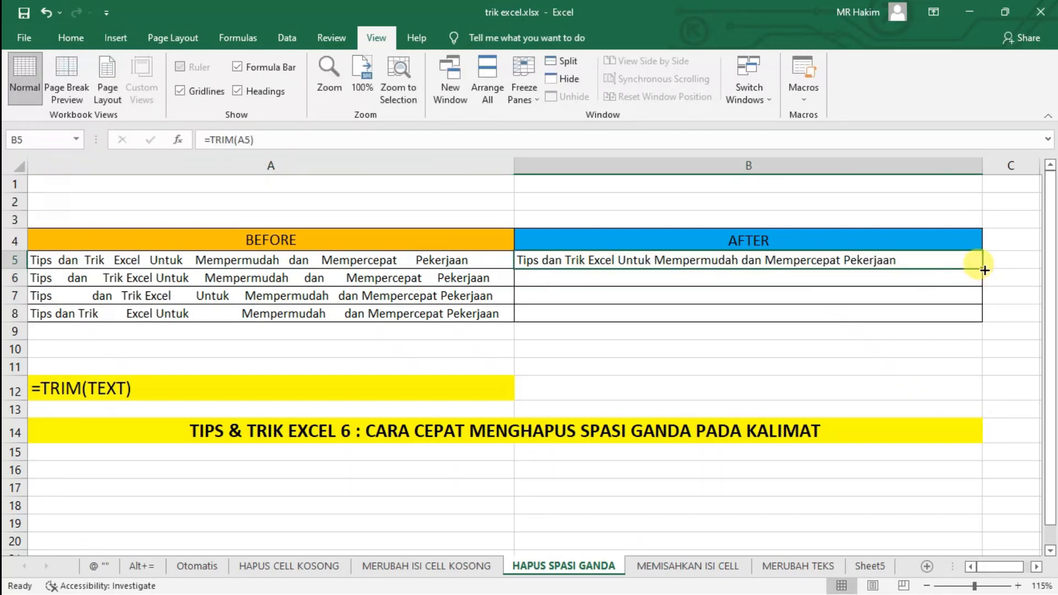
drag(895, 254, 895, 310)
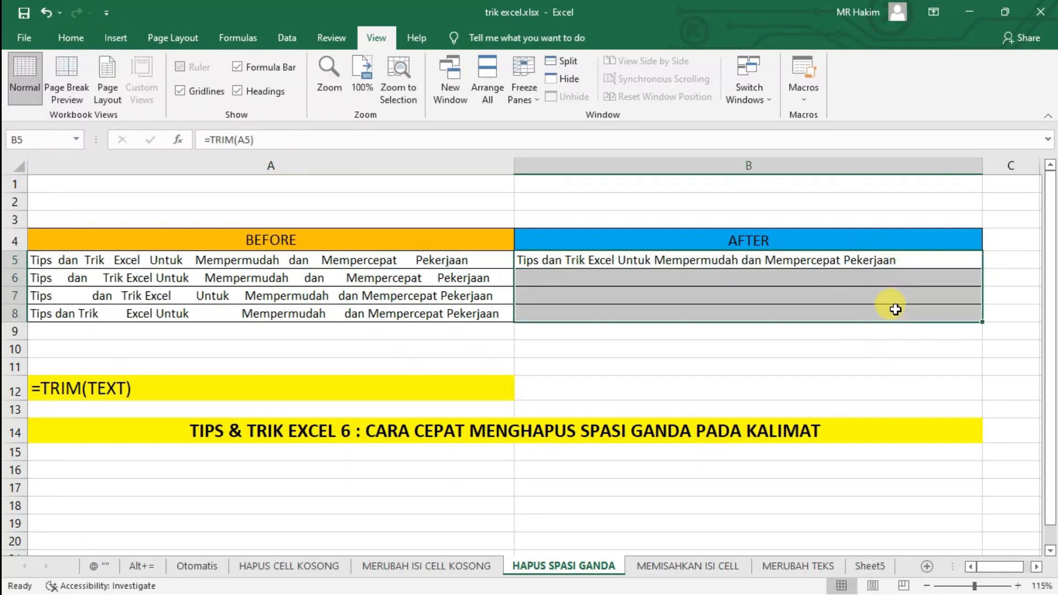
key(ctrl+d)
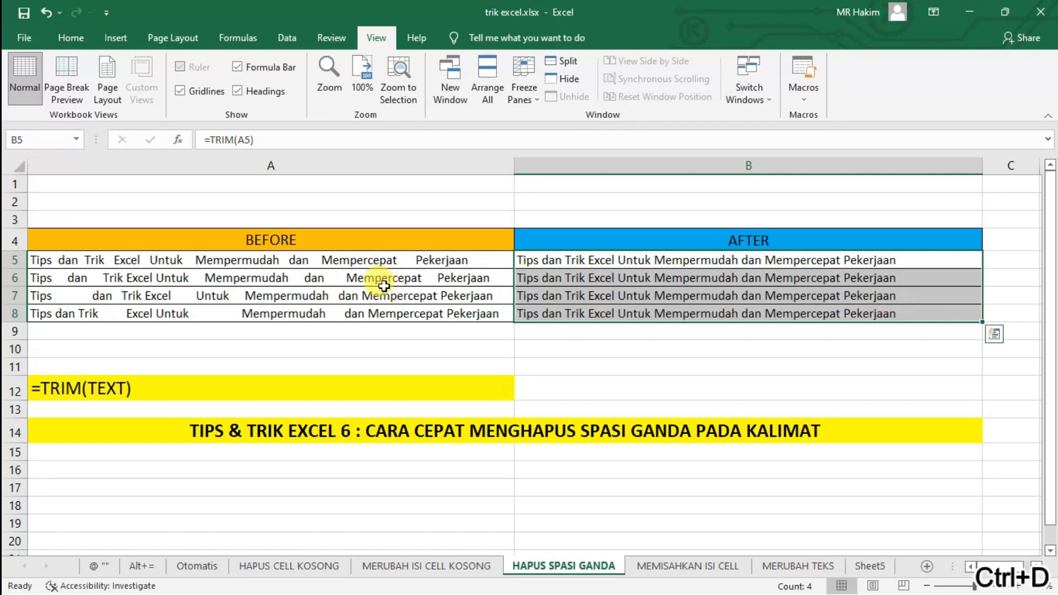
click(381, 281)
click(577, 278)
click(575, 296)
click(576, 311)
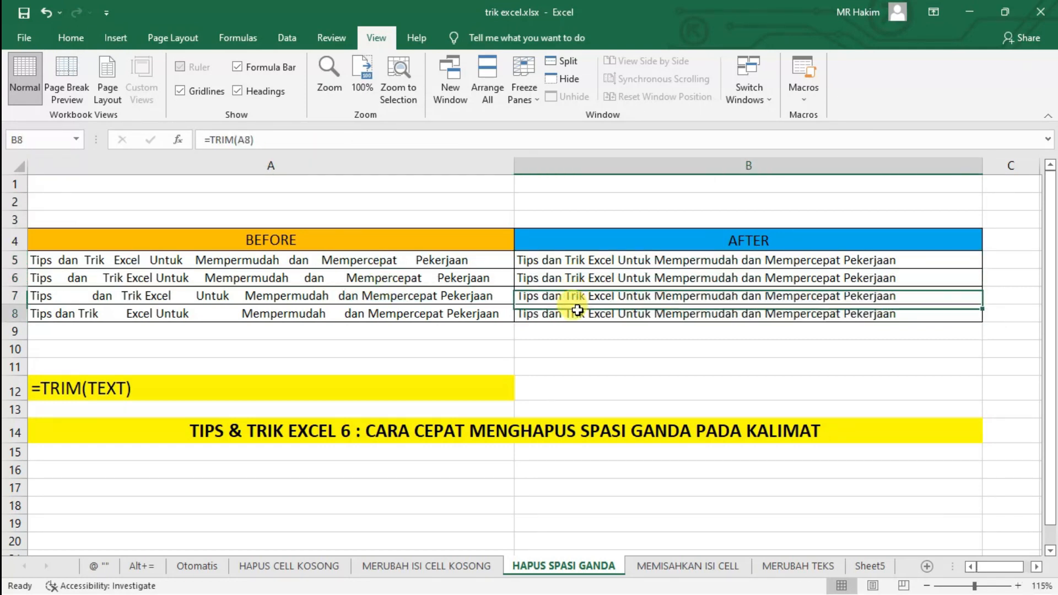
click(577, 259)
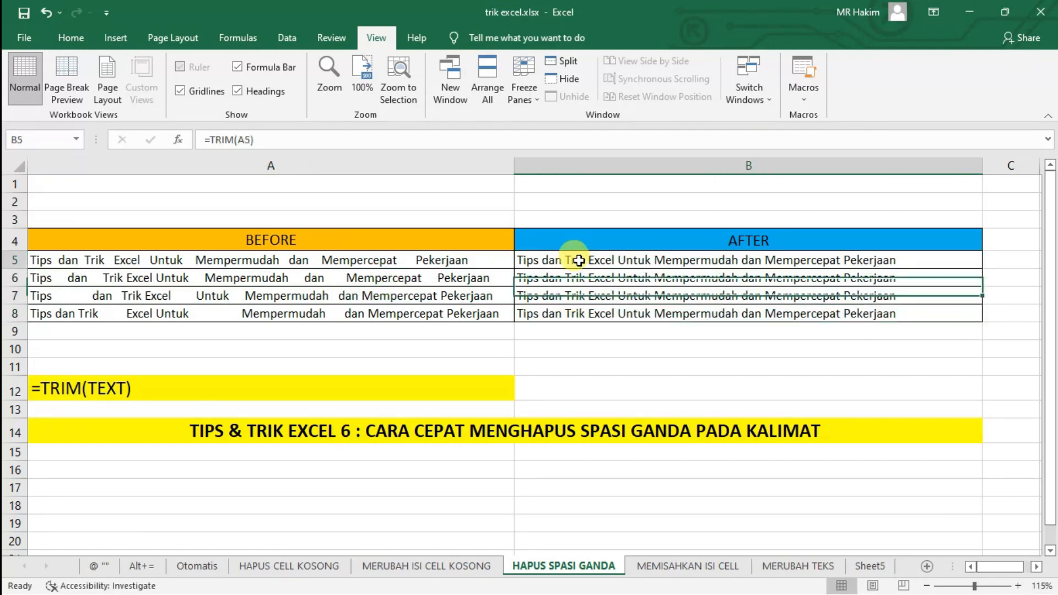
click(573, 312)
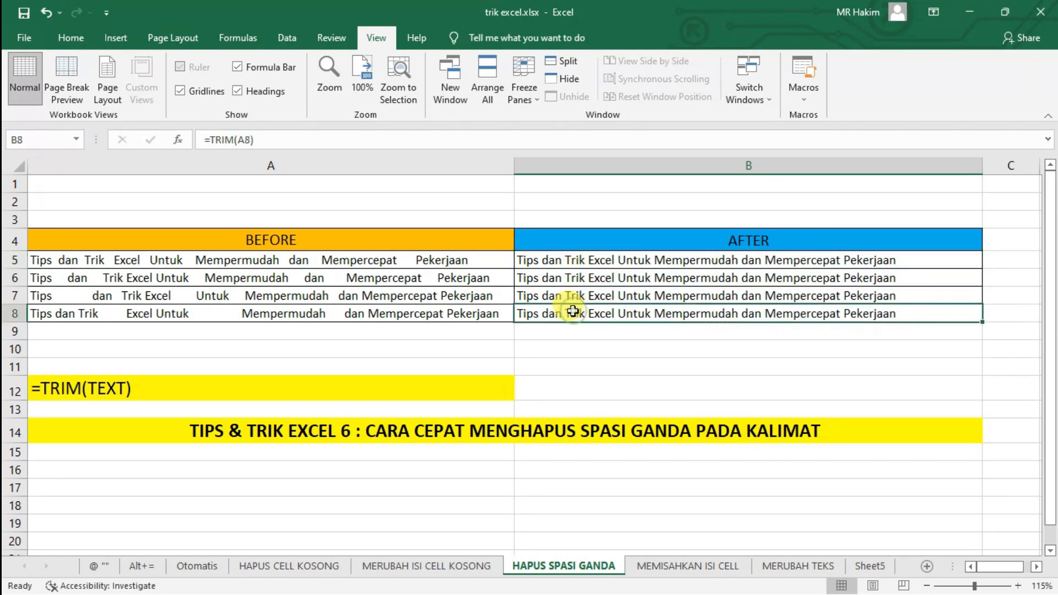
- On the MEMISAHKAN ISI CELL sheet, examine the Alamat column and the empty target columns from Jalan to Provinsi
click(639, 565)
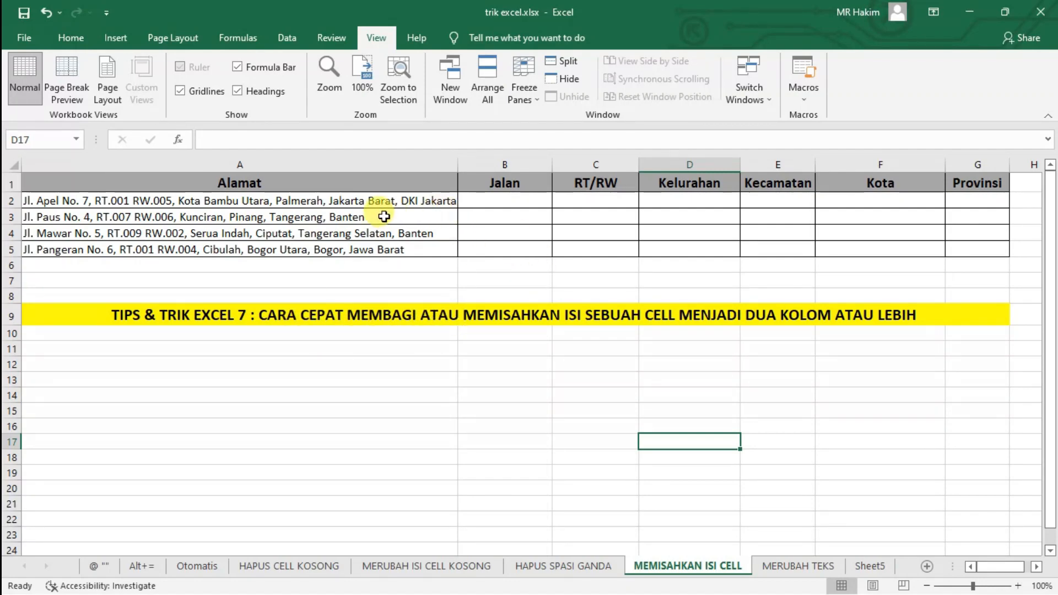
click(281, 163)
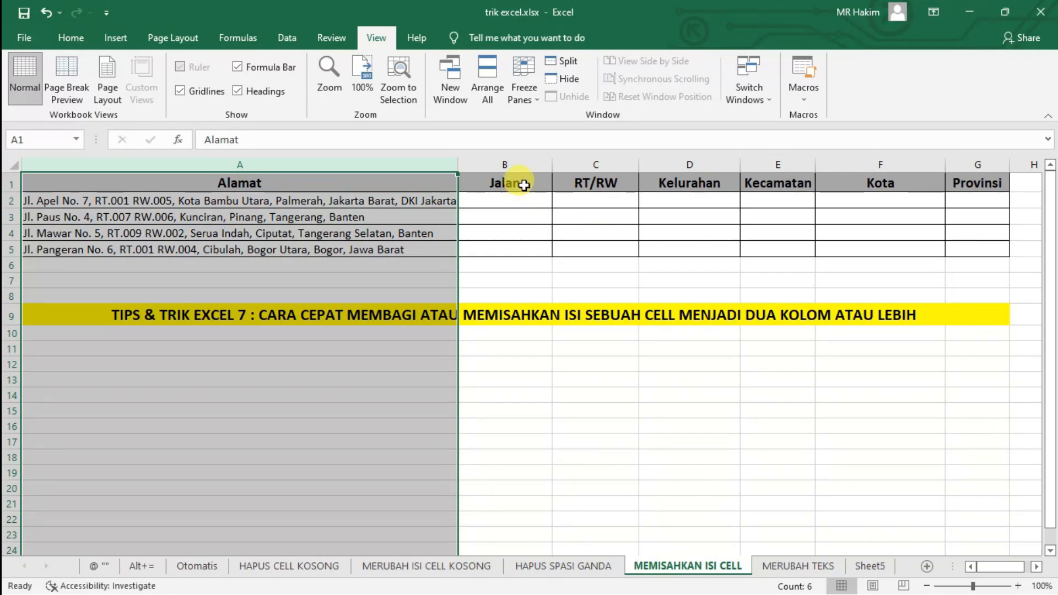
drag(527, 164, 597, 164)
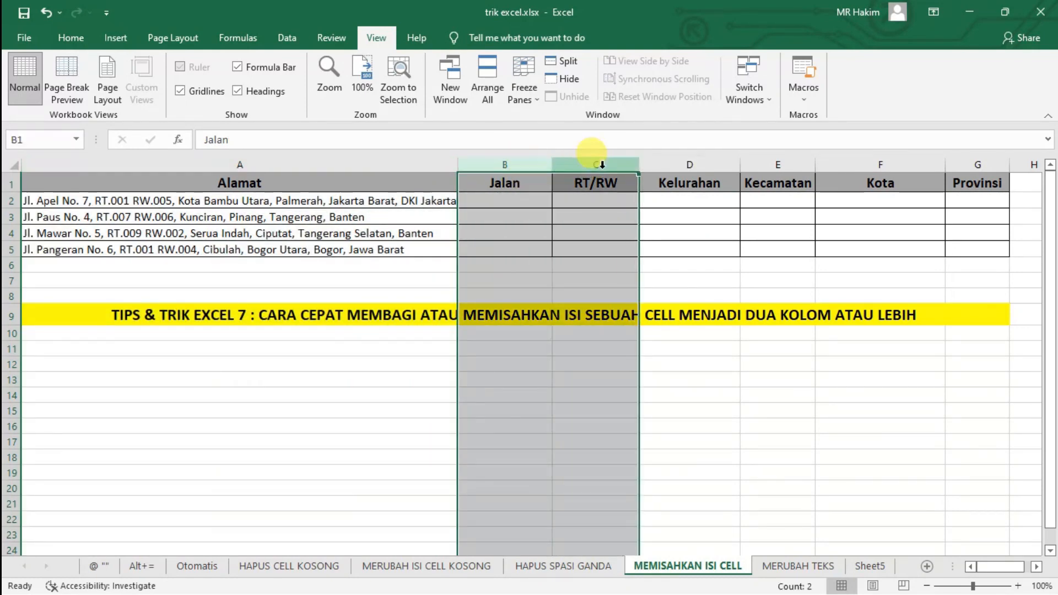
click(669, 164)
click(772, 164)
click(877, 165)
click(964, 164)
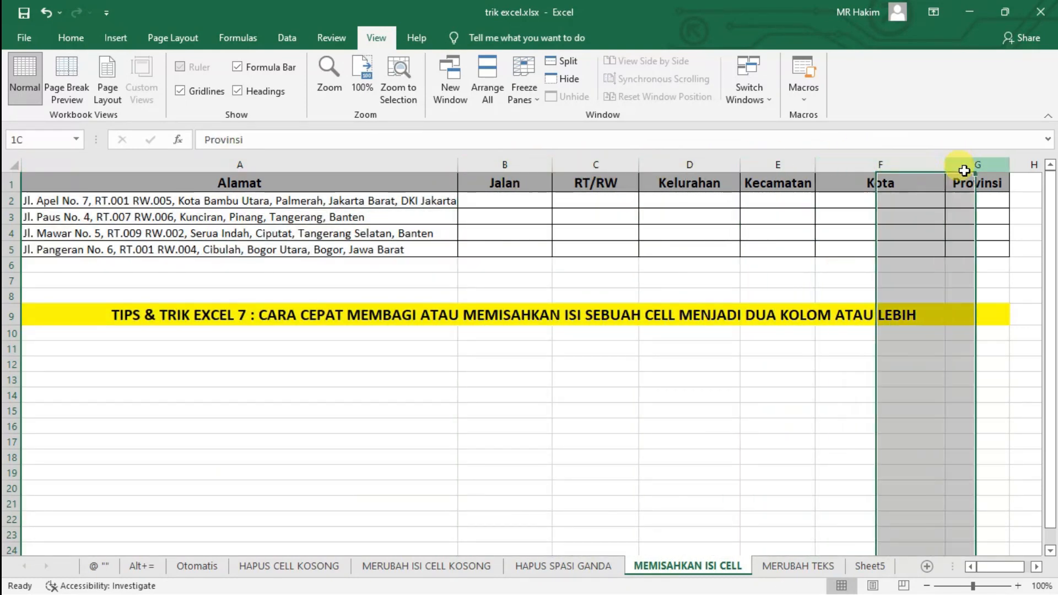
click(904, 409)
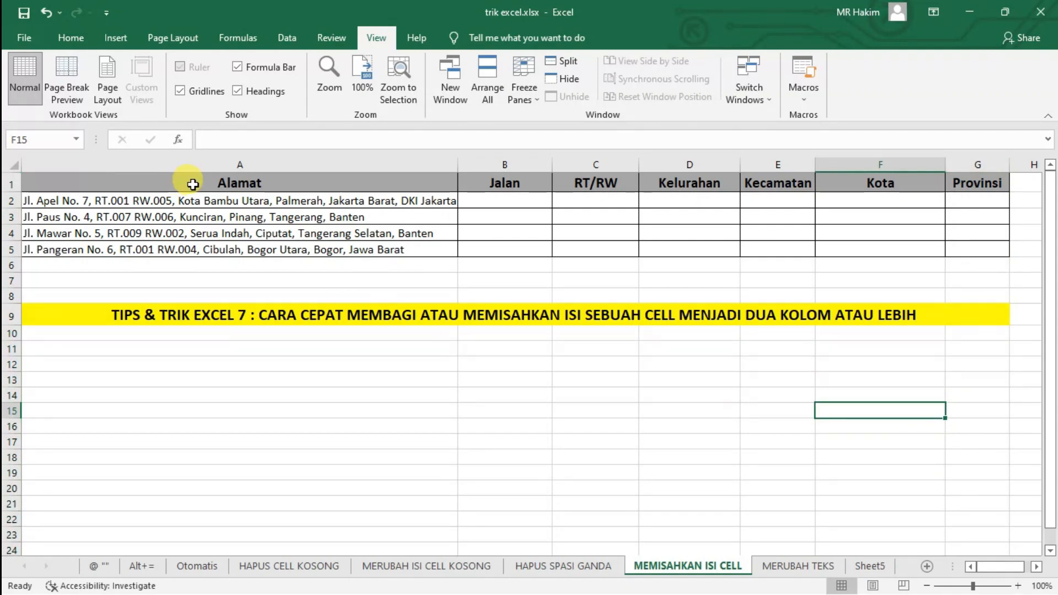
- Start Text to Columns on the addresses in A2:A5, using the Delimited data type
click(197, 201)
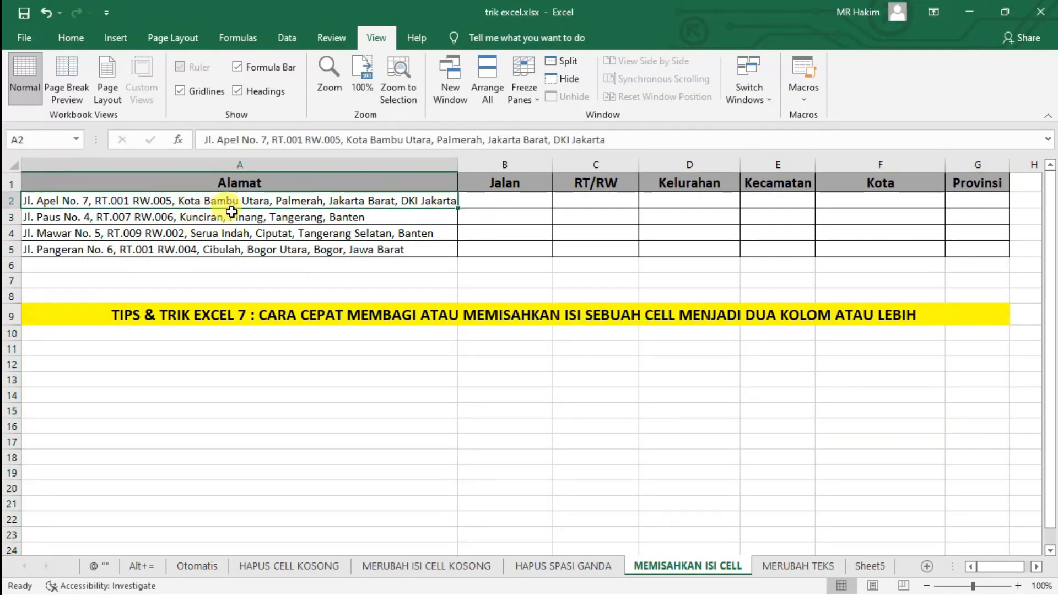
drag(230, 203, 231, 248)
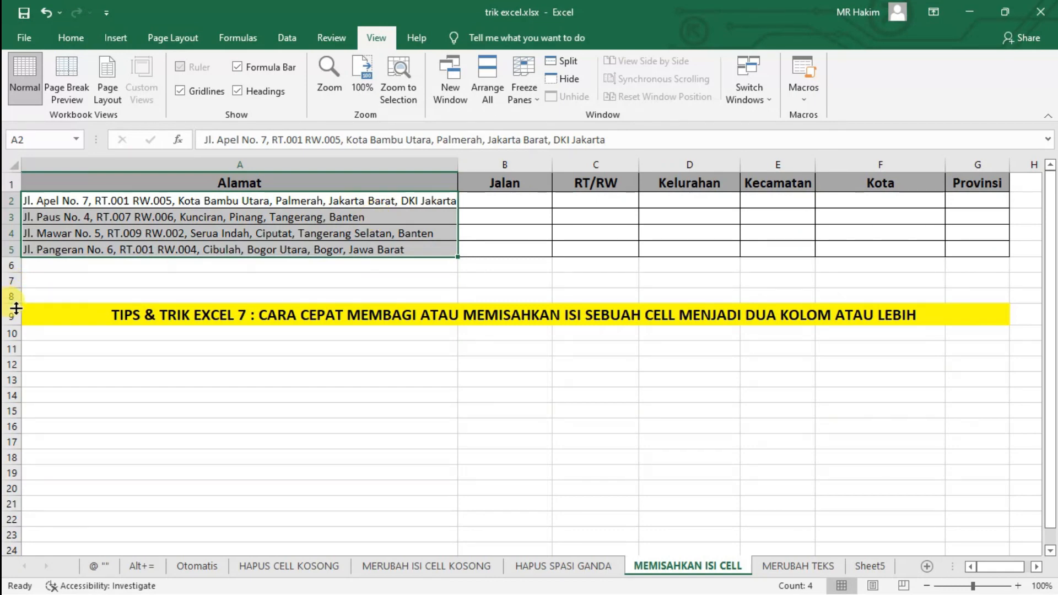
click(284, 40)
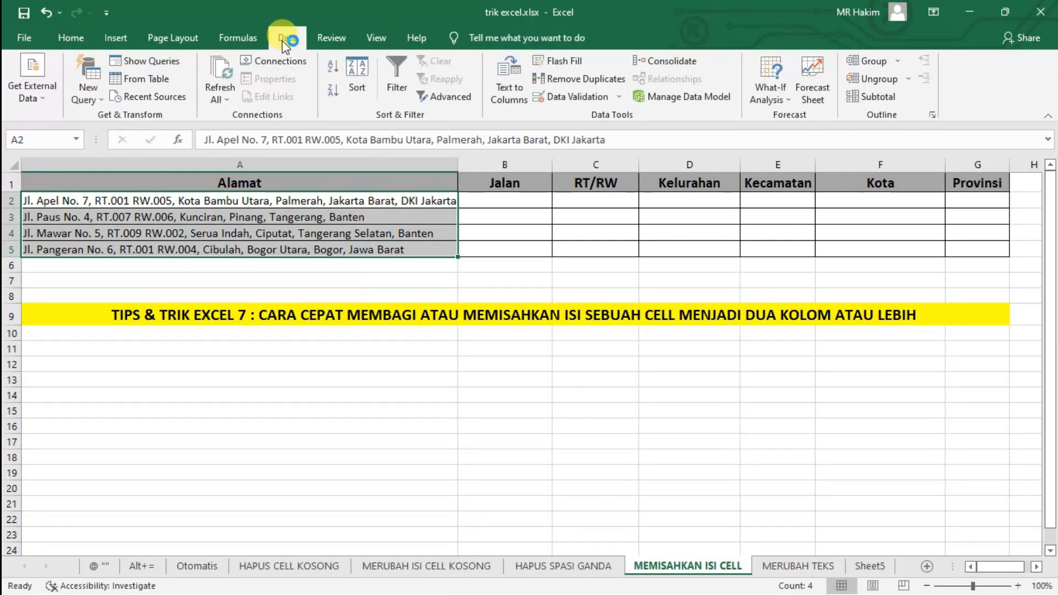
click(511, 102)
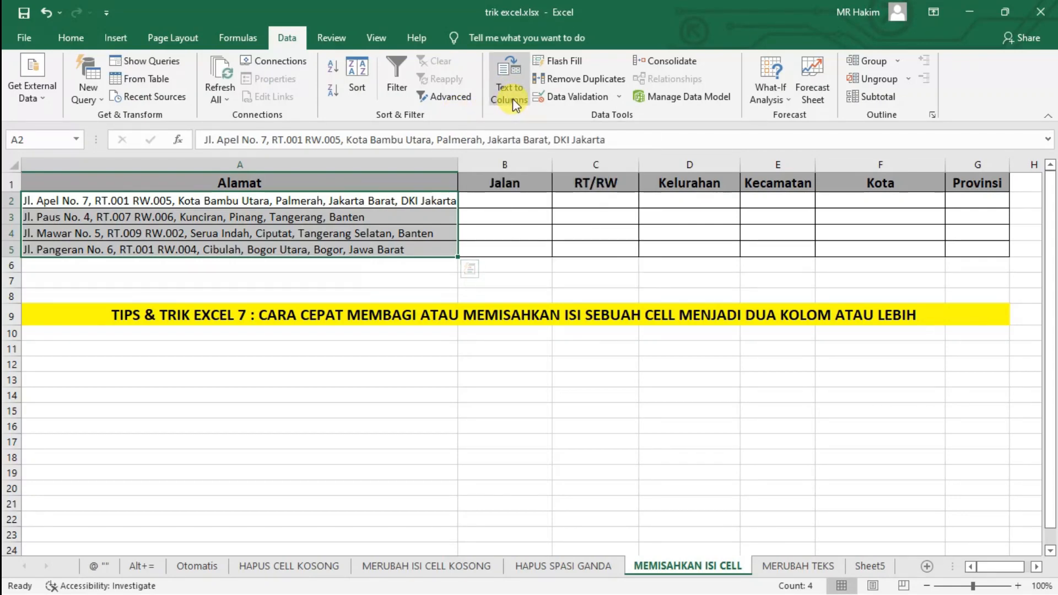
click(511, 102)
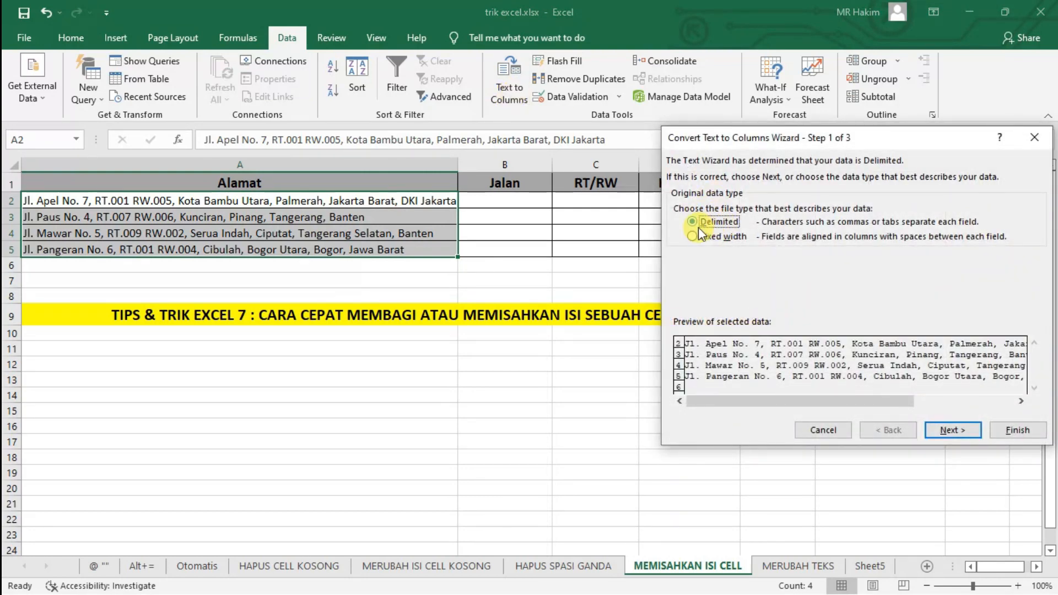
click(958, 435)
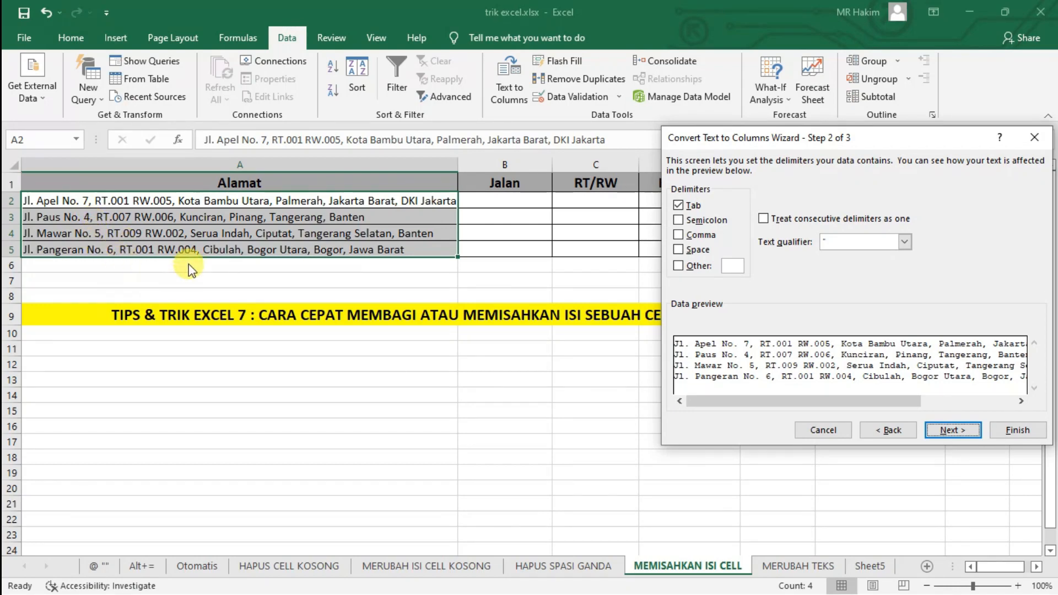
- Split the addresses at commas with destination $B$2, allowing existing data to be replaced, and check the split columns against the original address
click(697, 237)
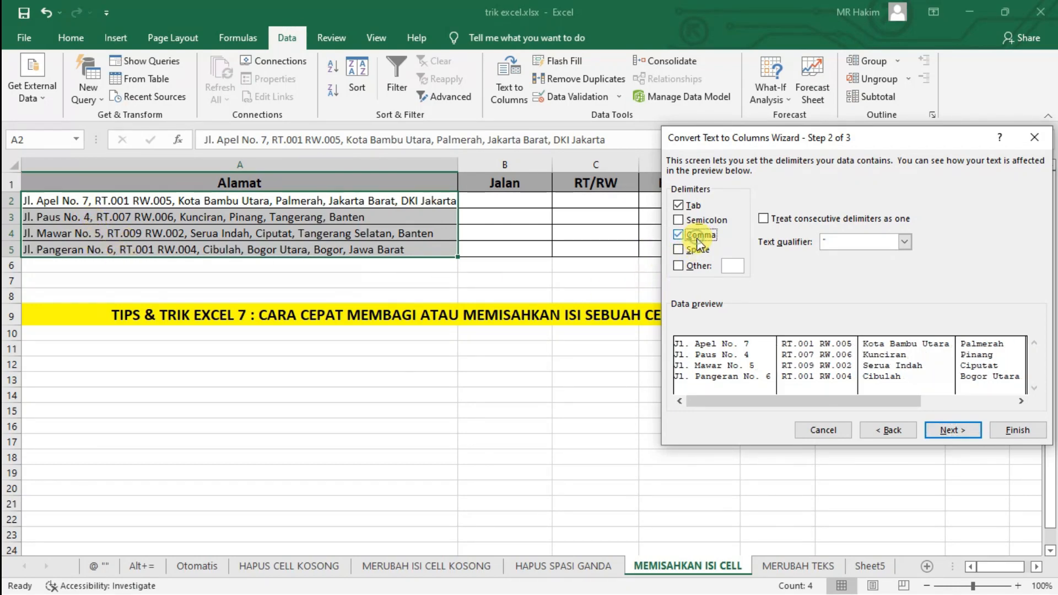
click(961, 428)
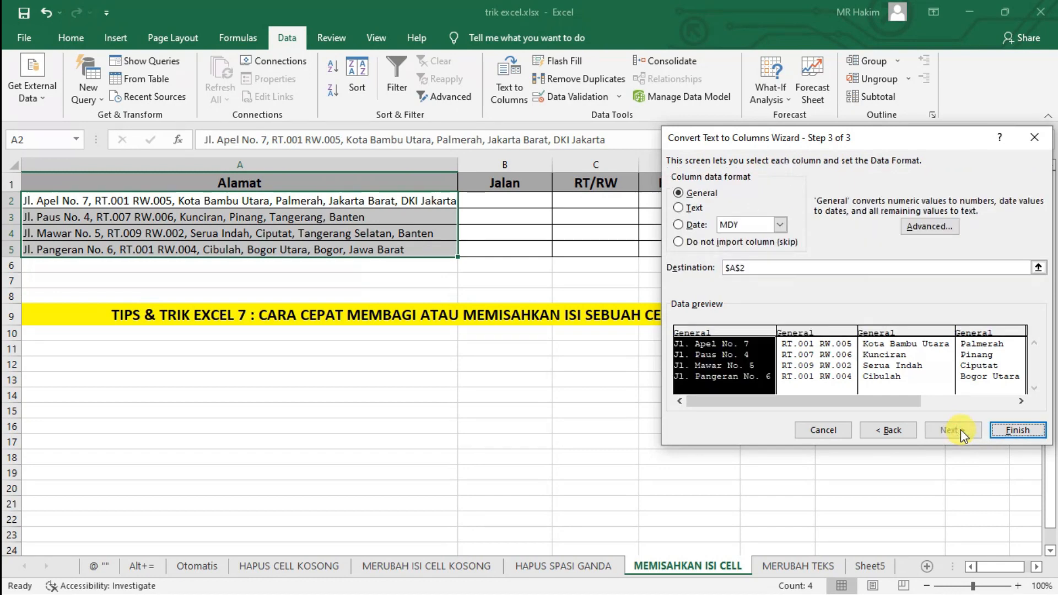
click(752, 270)
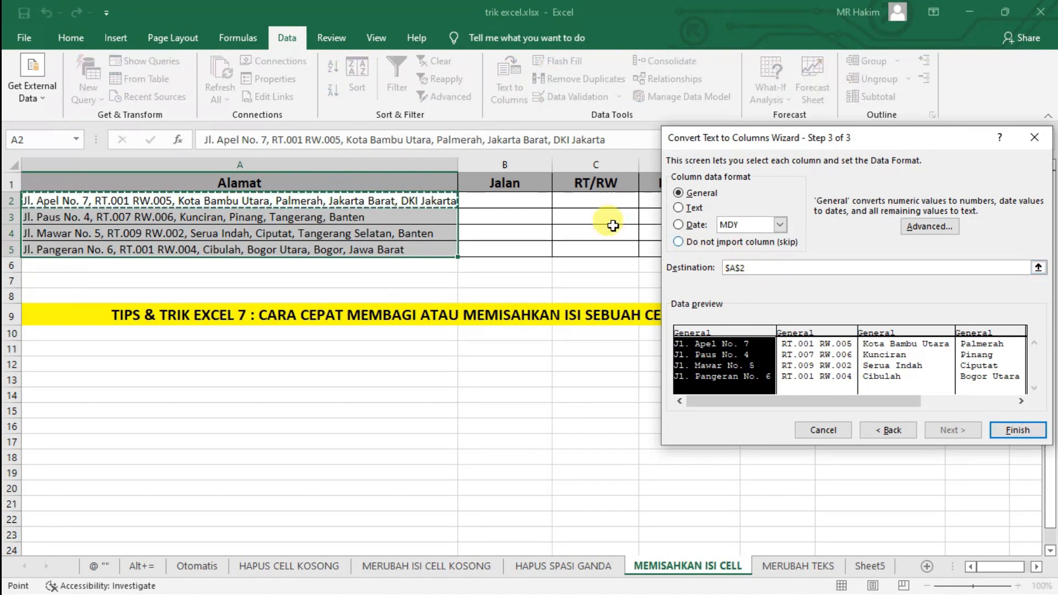
click(507, 201)
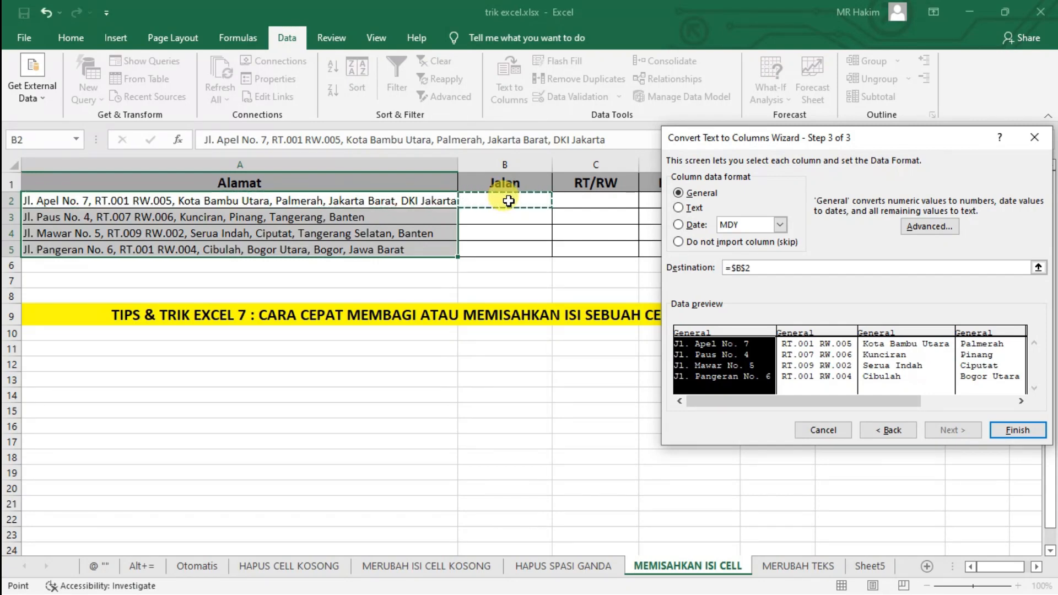
click(1009, 431)
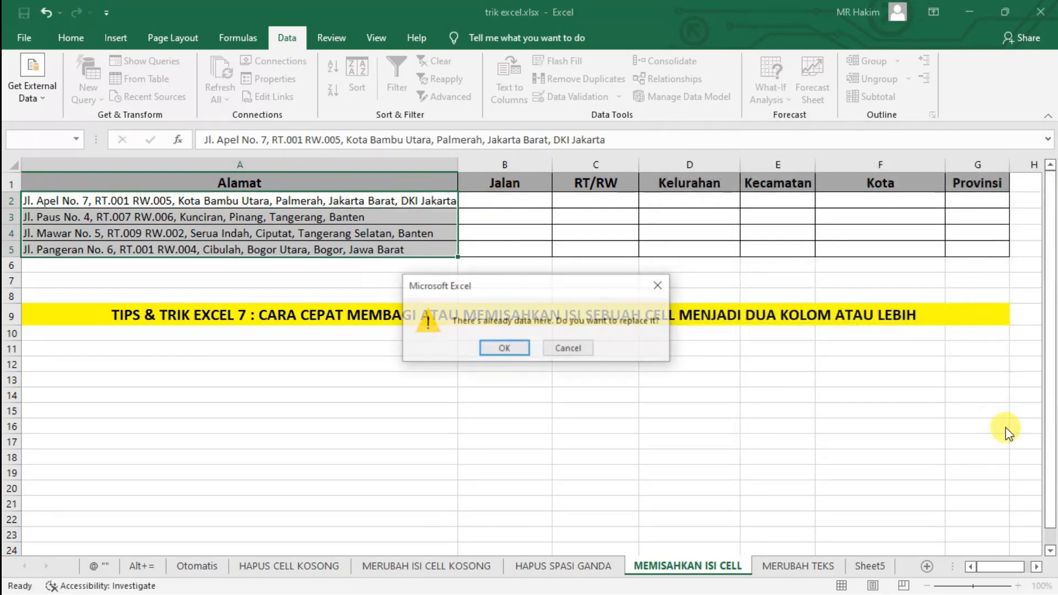
click(504, 348)
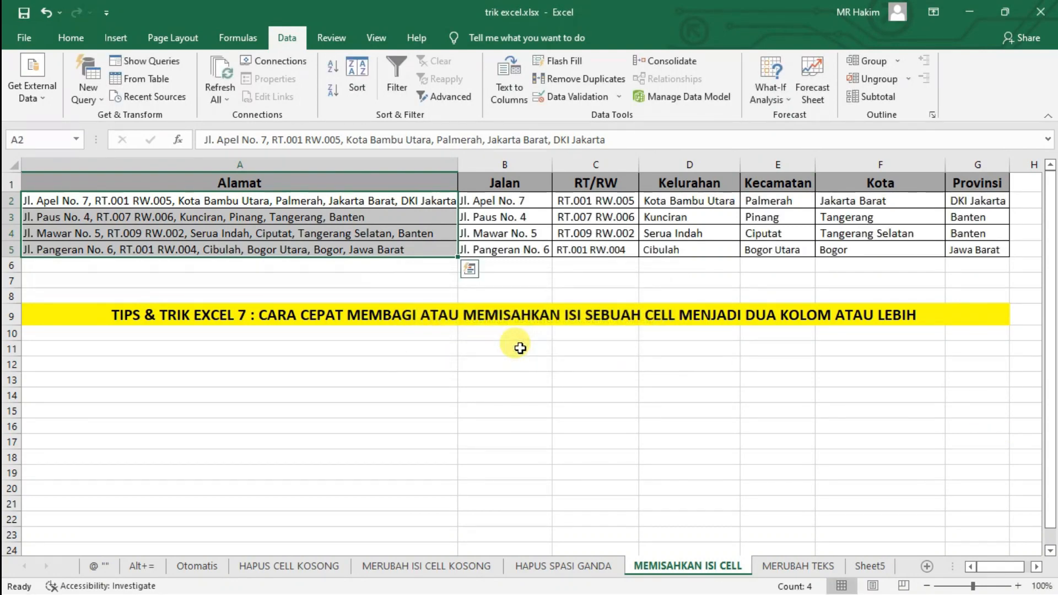
drag(512, 204, 503, 249)
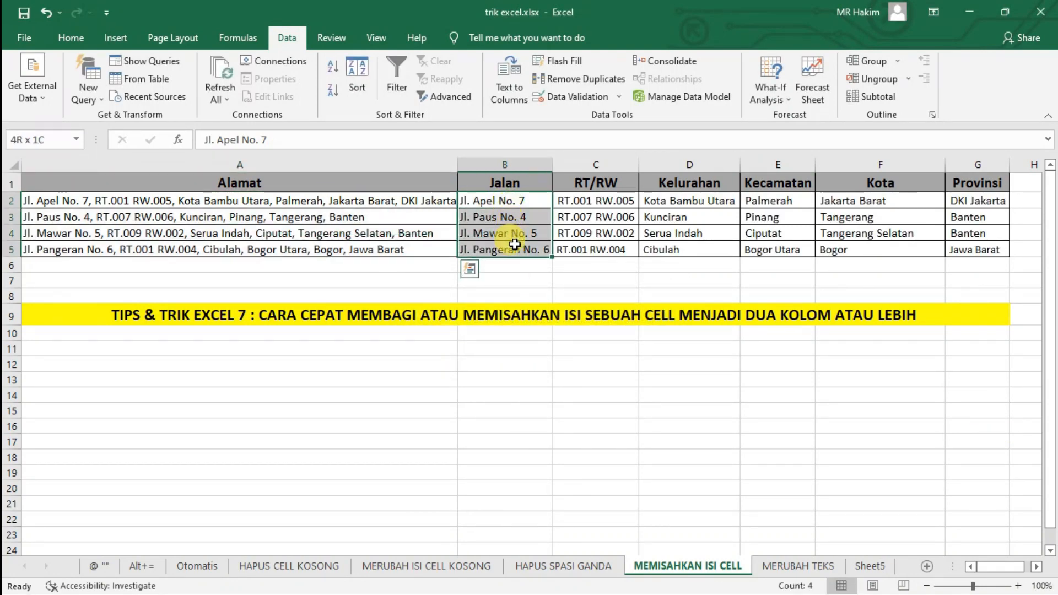
click(527, 198)
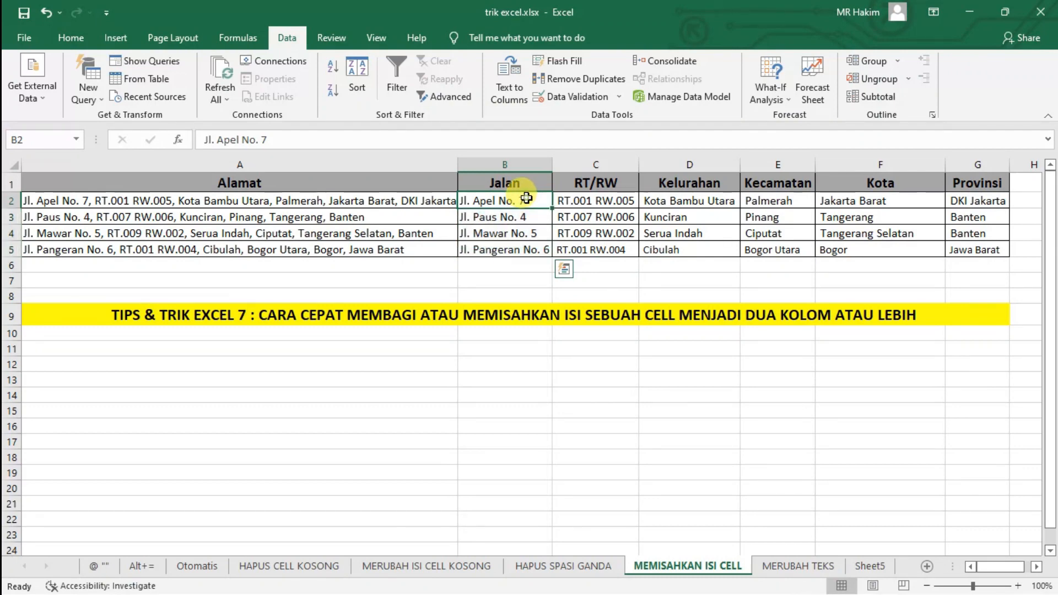
click(42, 202)
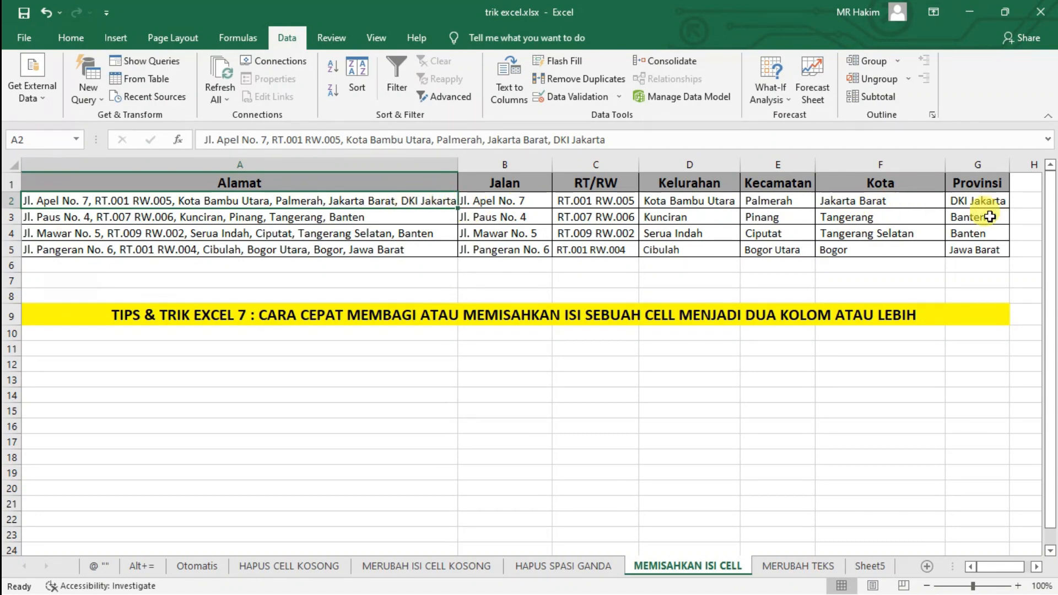
click(765, 364)
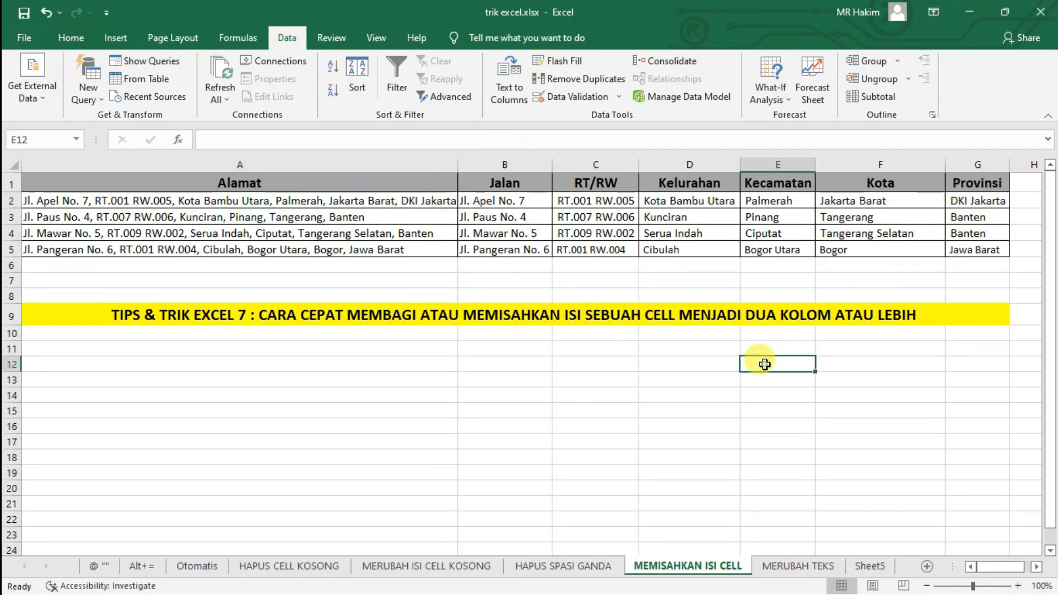
- On the MERUBAH TEKS sheet, enter =LOWER(A5) in B5 to convert the BEFORE text to lowercase
click(802, 571)
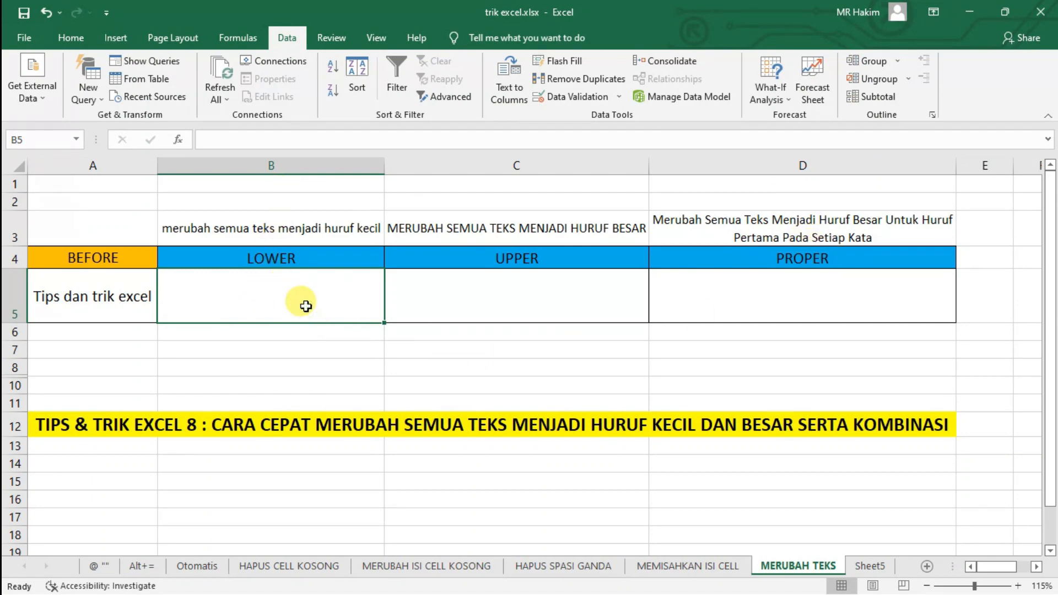
text(=LOW)
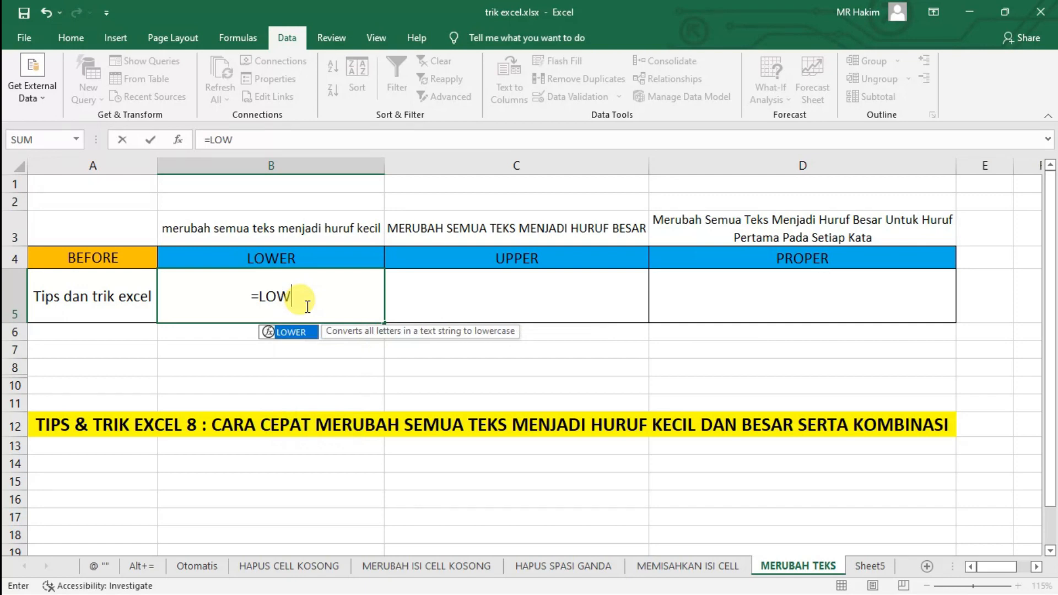
text(ER()
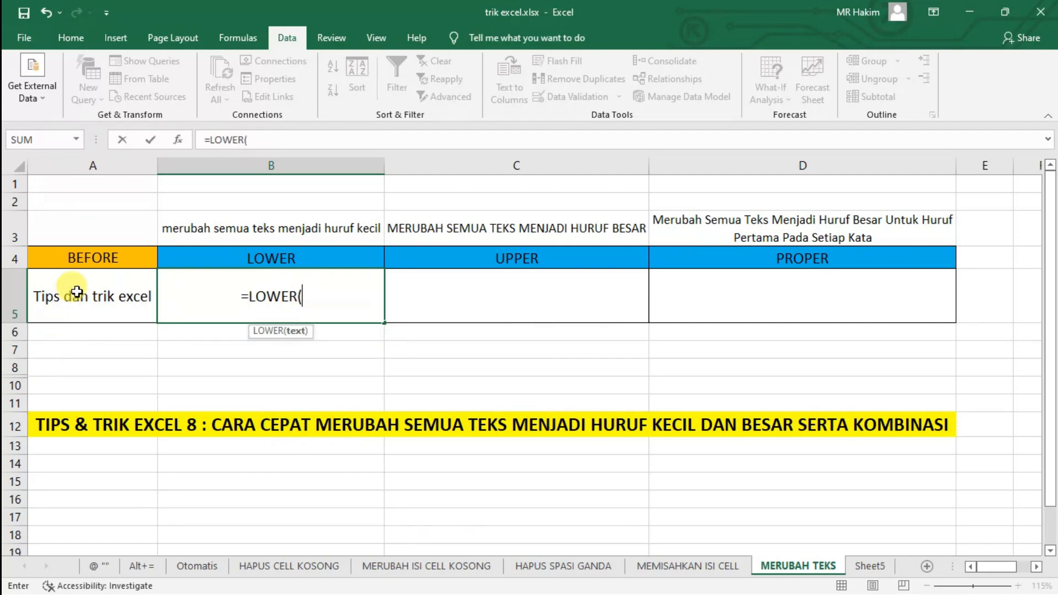
click(111, 299)
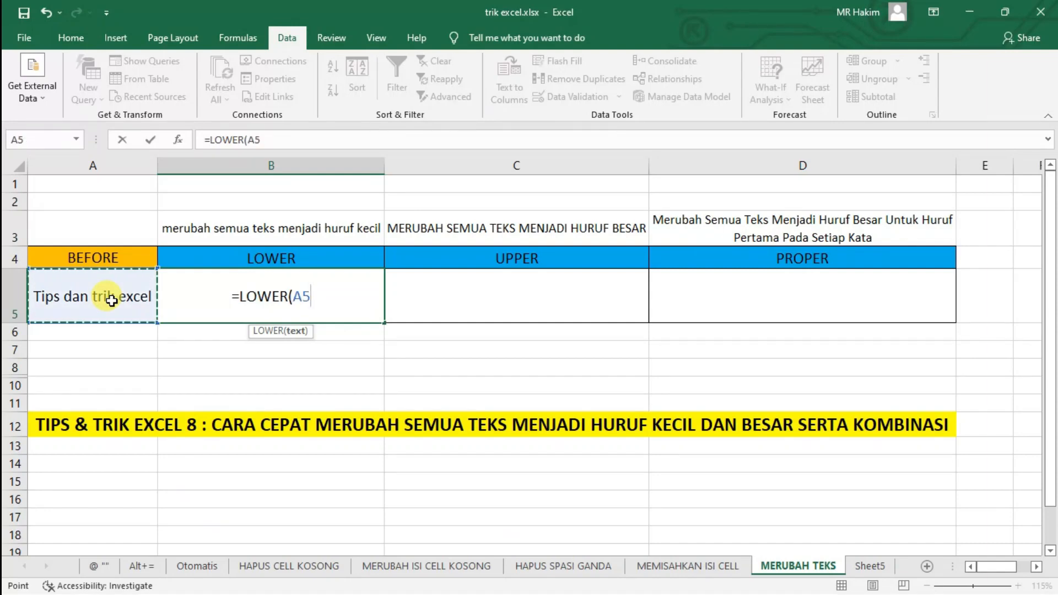
text())
key(Return)
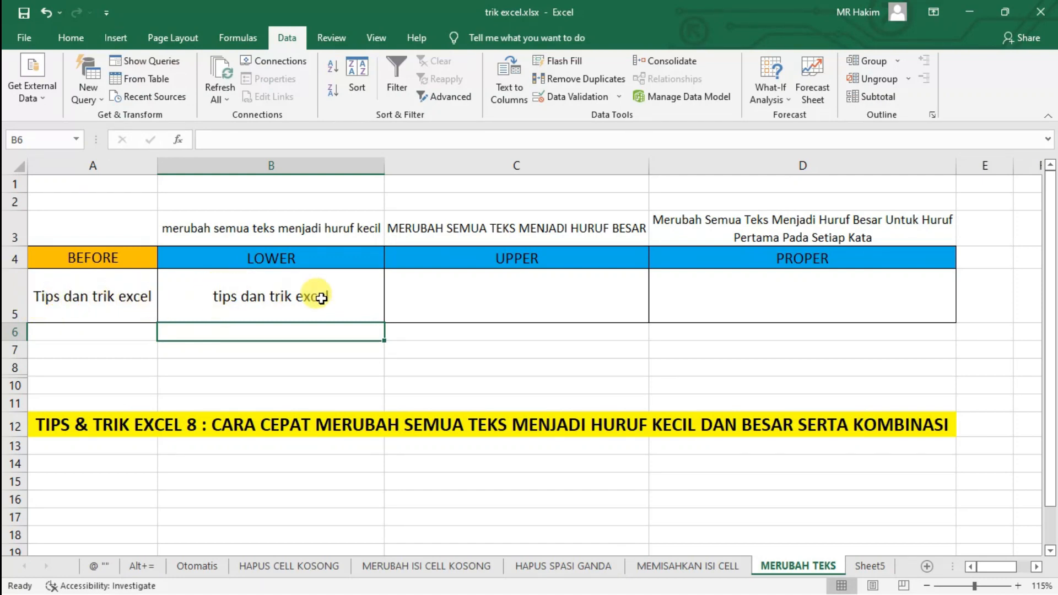
- Enter =UPPER(A5) in C5 to convert the BEFORE text to uppercase, and compare it with the original in A5
click(469, 310)
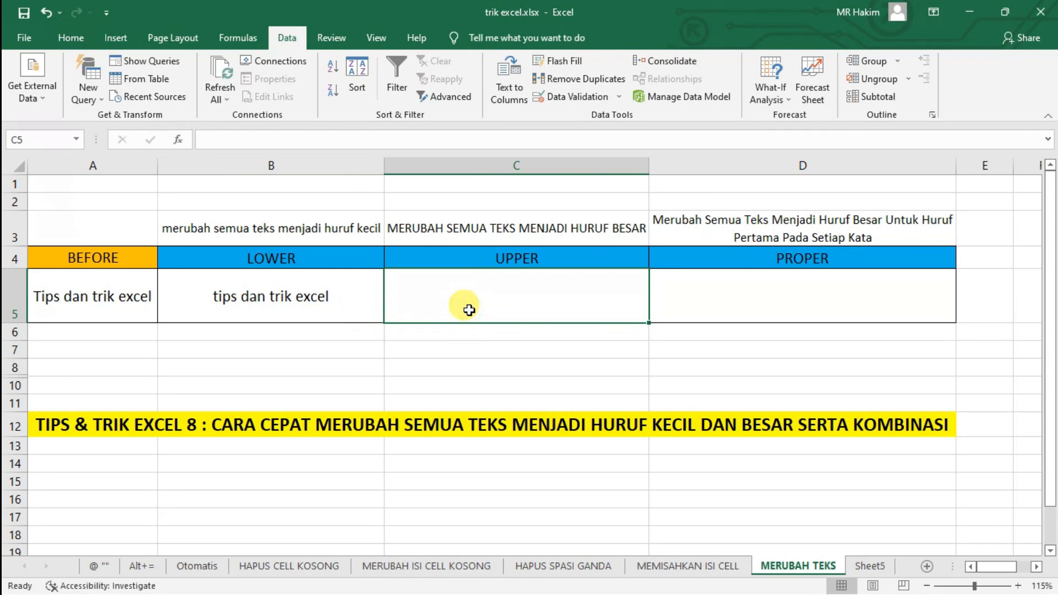
text(=UPPER)
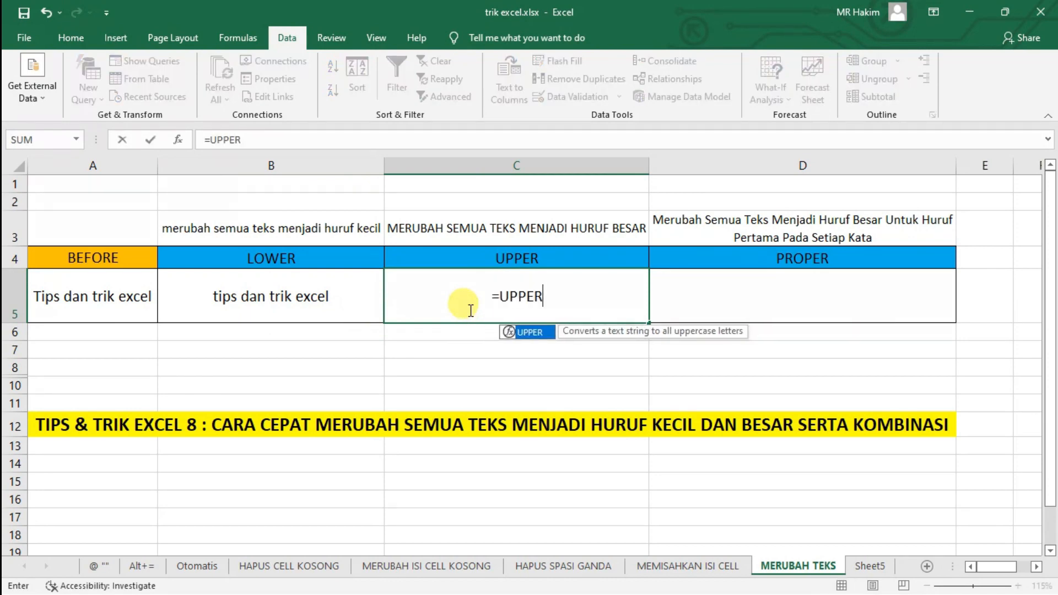
text(()
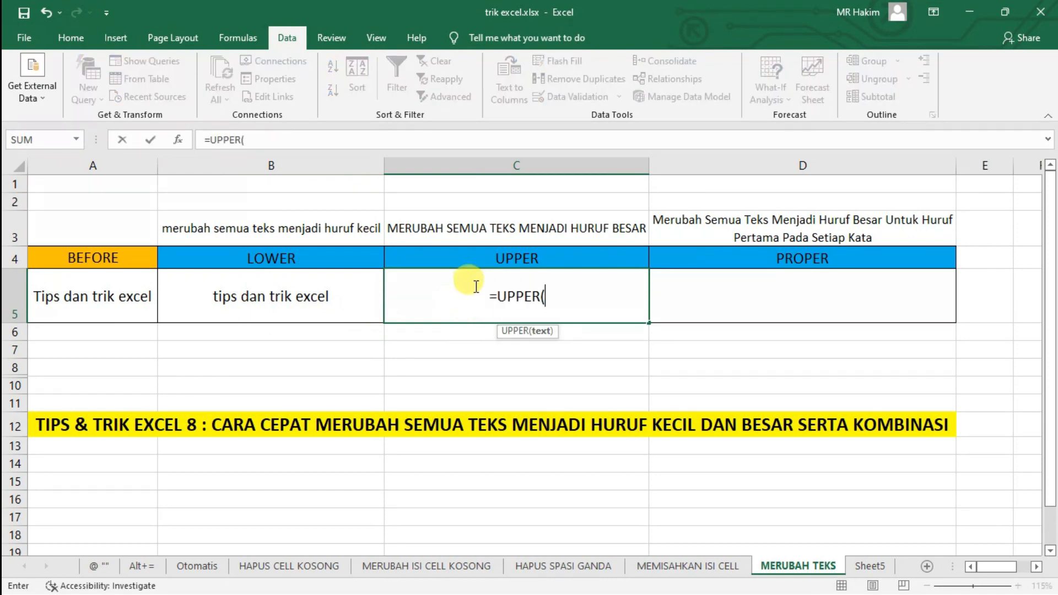
click(72, 296)
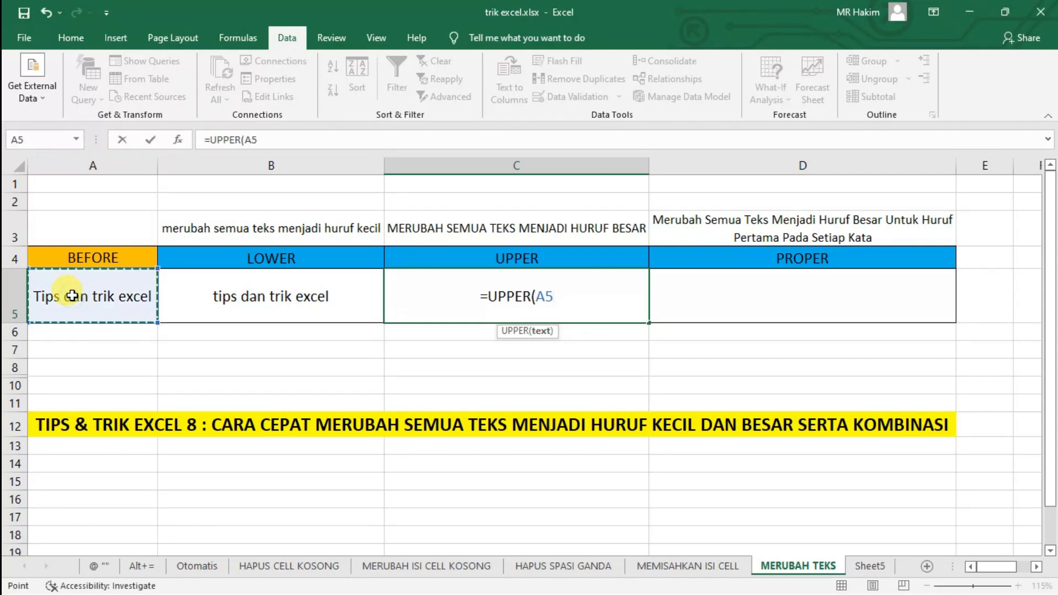
key(Return)
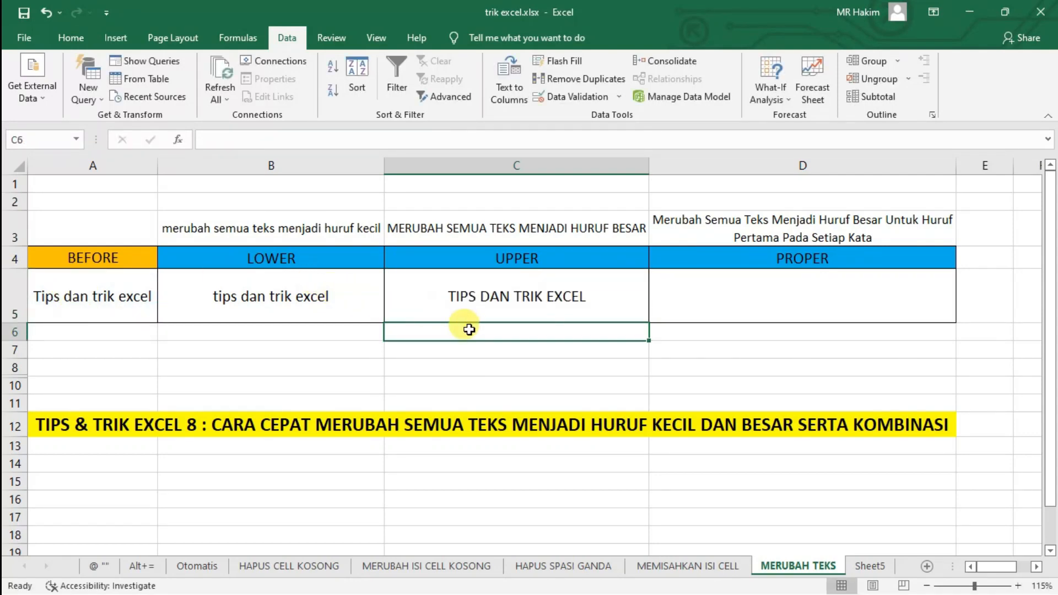
click(456, 298)
click(80, 298)
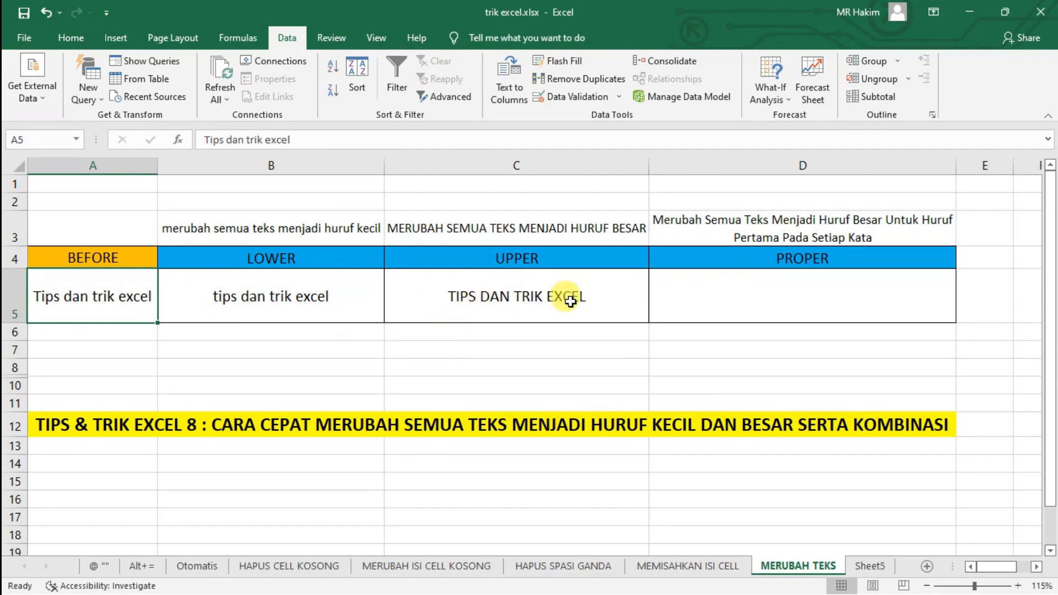
- Enter =PROPER(A5) in D5 to capitalize the first letter of each word, and check the converted cell
click(740, 292)
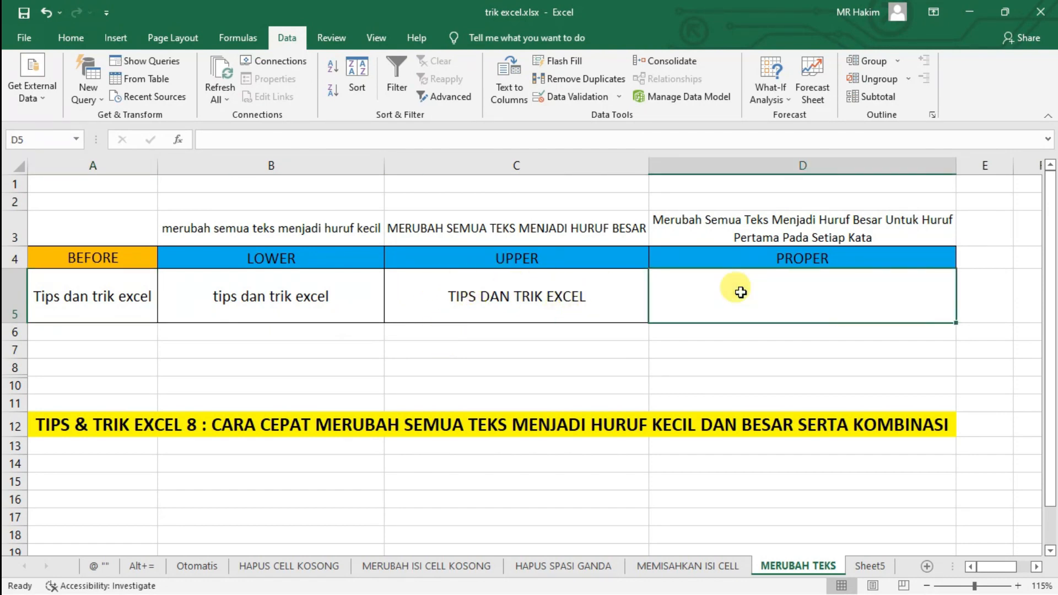
text(=PROPER)
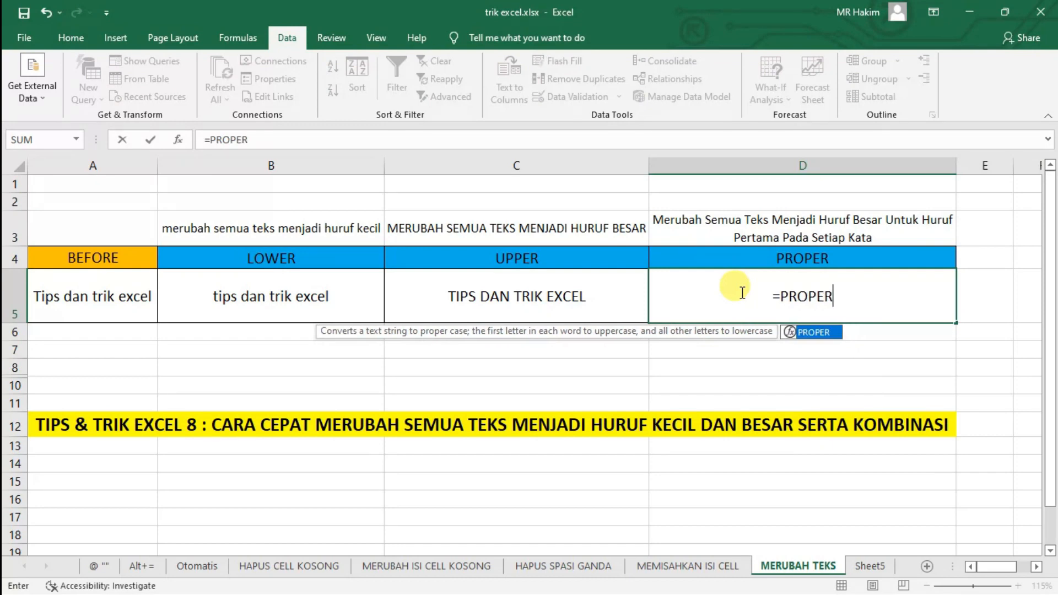
text(()
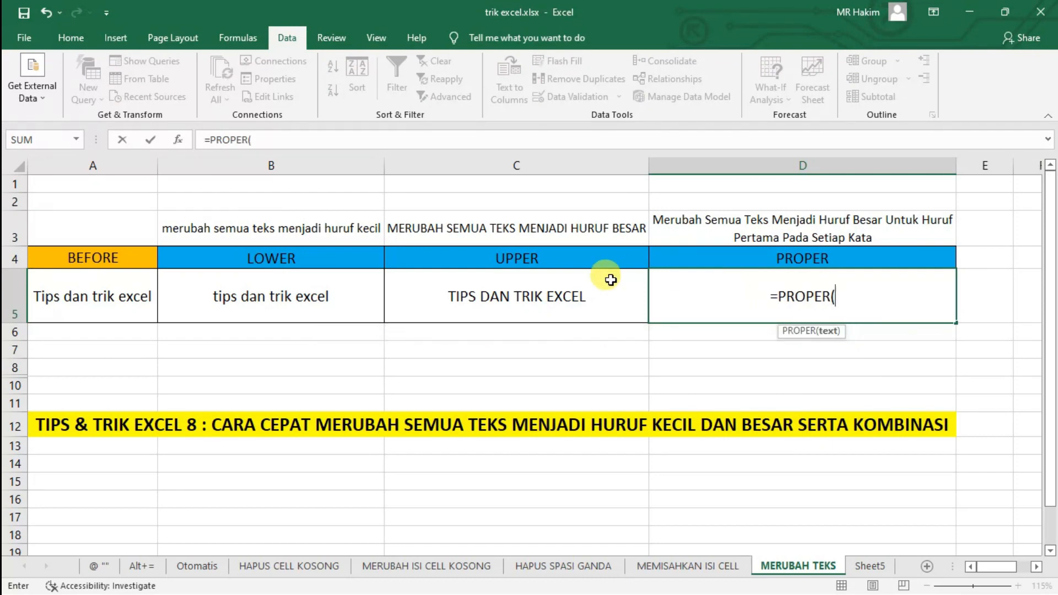
click(124, 298)
key(Return)
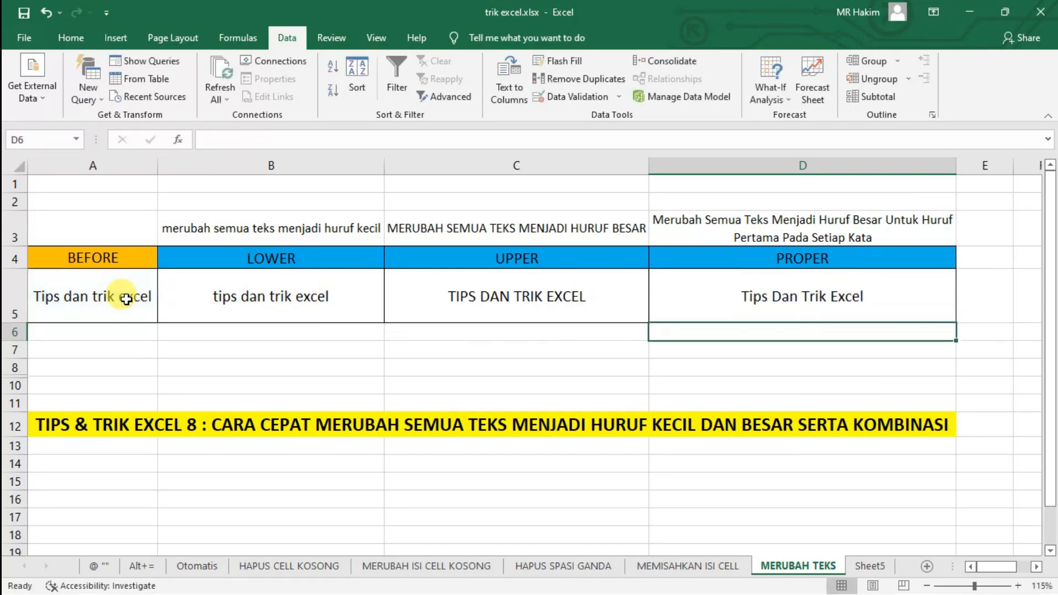
click(732, 306)
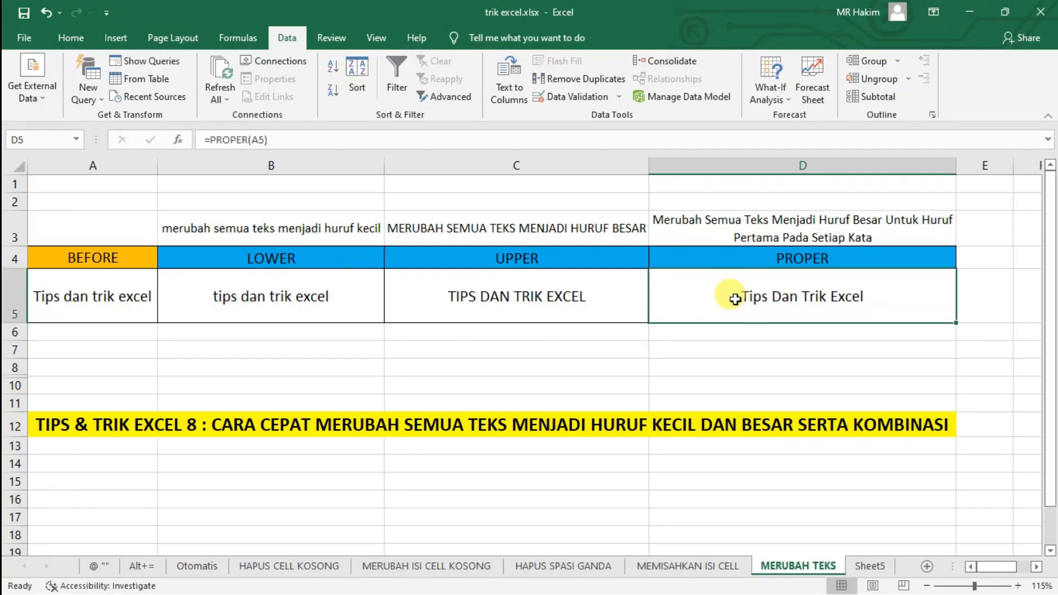